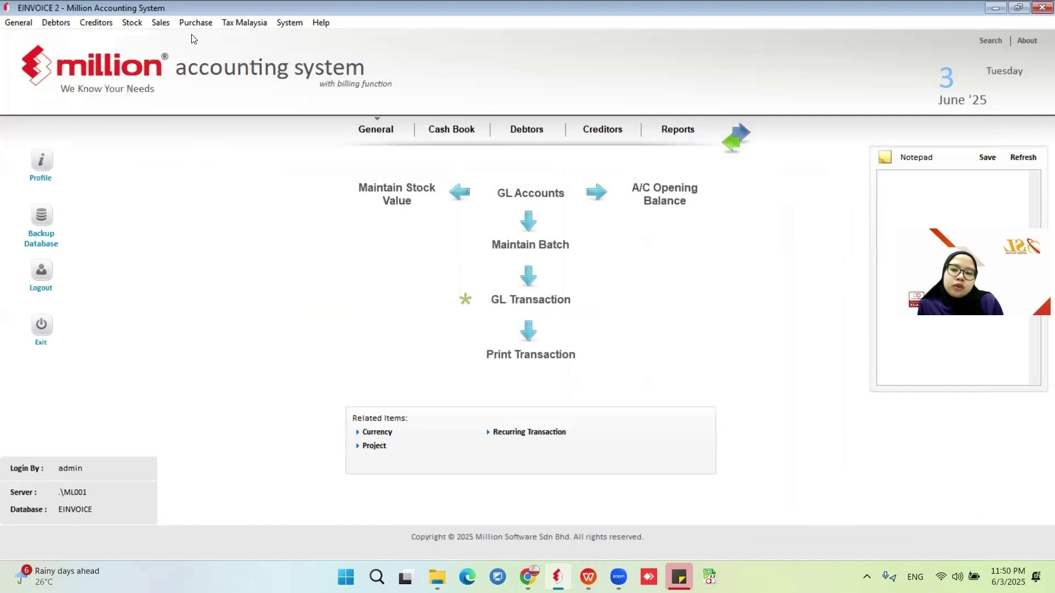
pyautogui.click(194, 23)
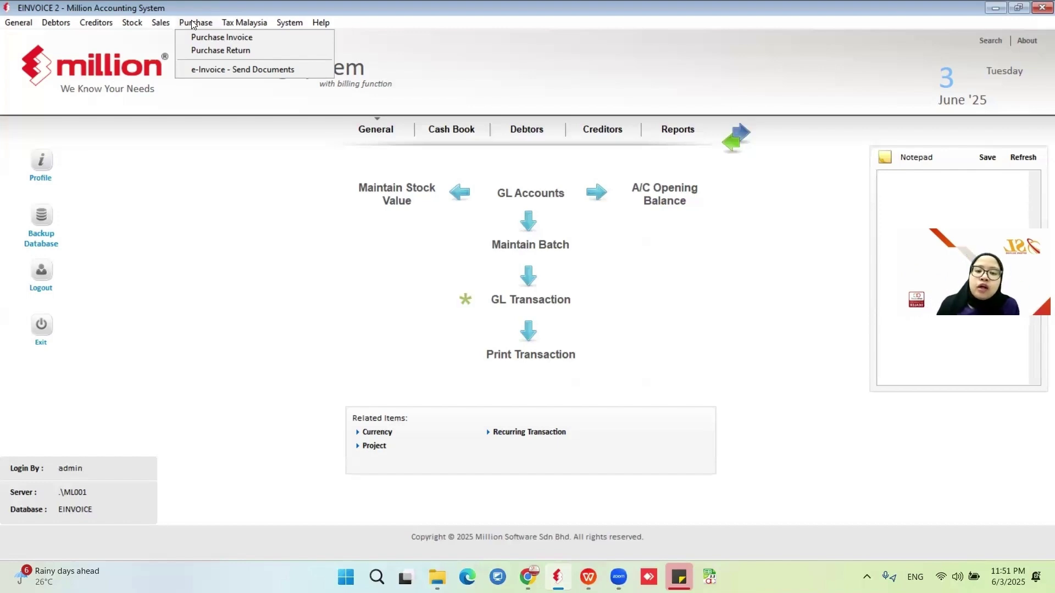
pyautogui.click(160, 24)
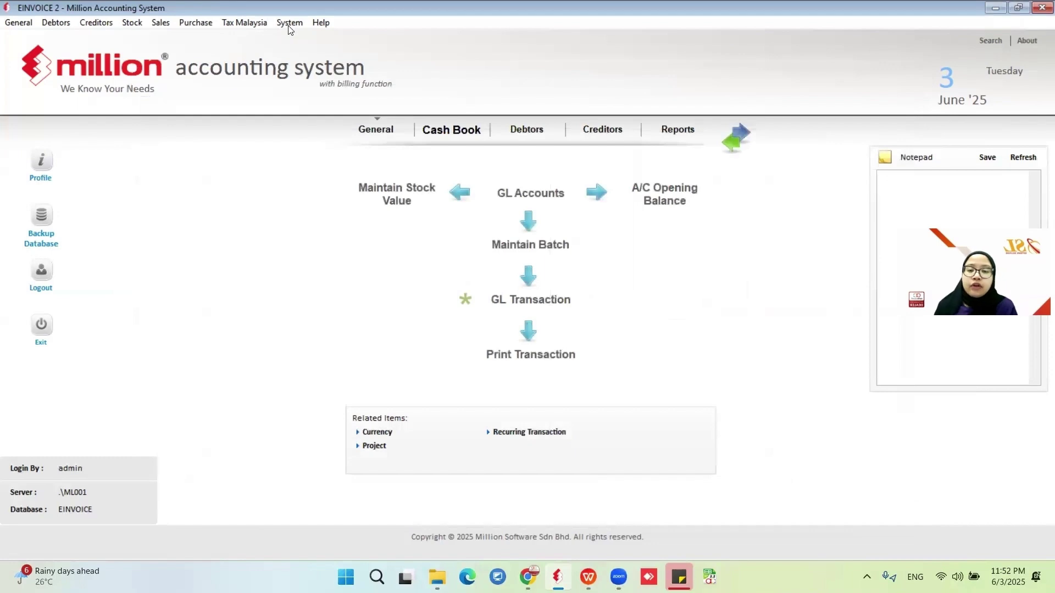
# - Open the document number maintenance list in the administrative tools and select the Purchase Invoice entry
pyautogui.click(288, 26)
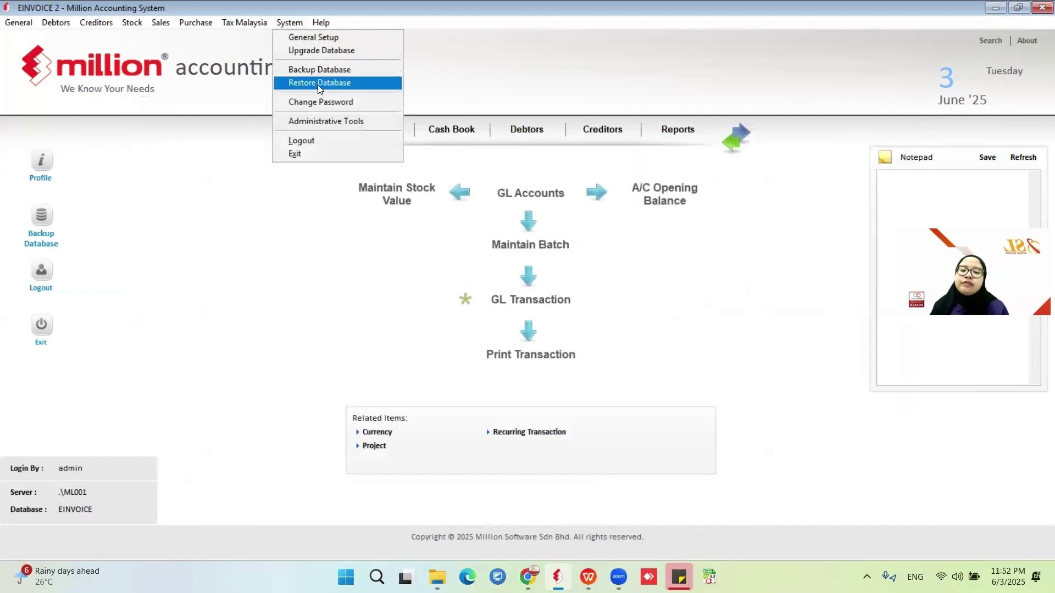
pyautogui.click(325, 122)
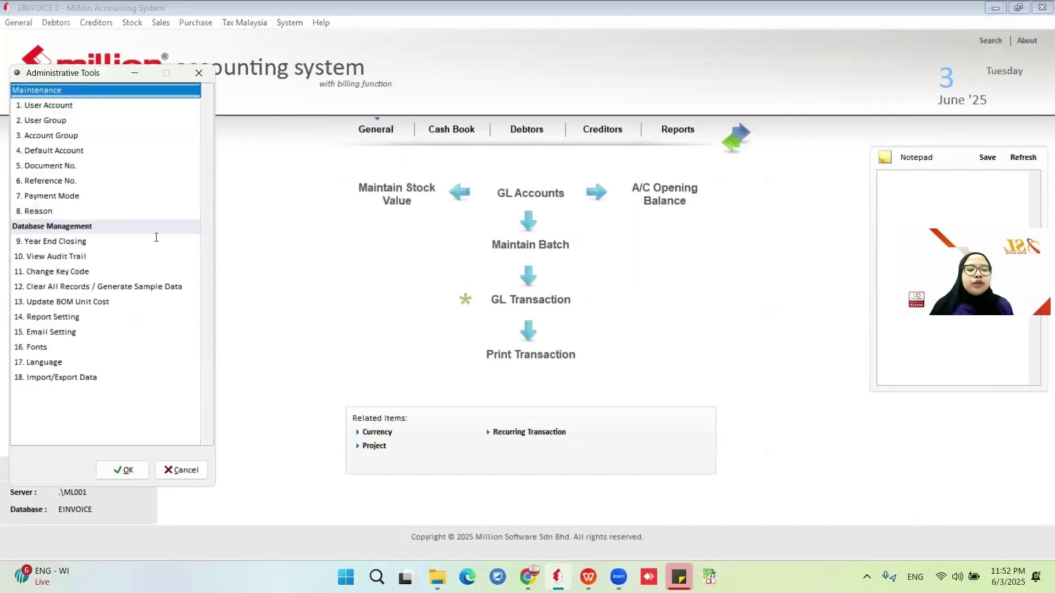
pyautogui.click(72, 165)
pyautogui.click(125, 471)
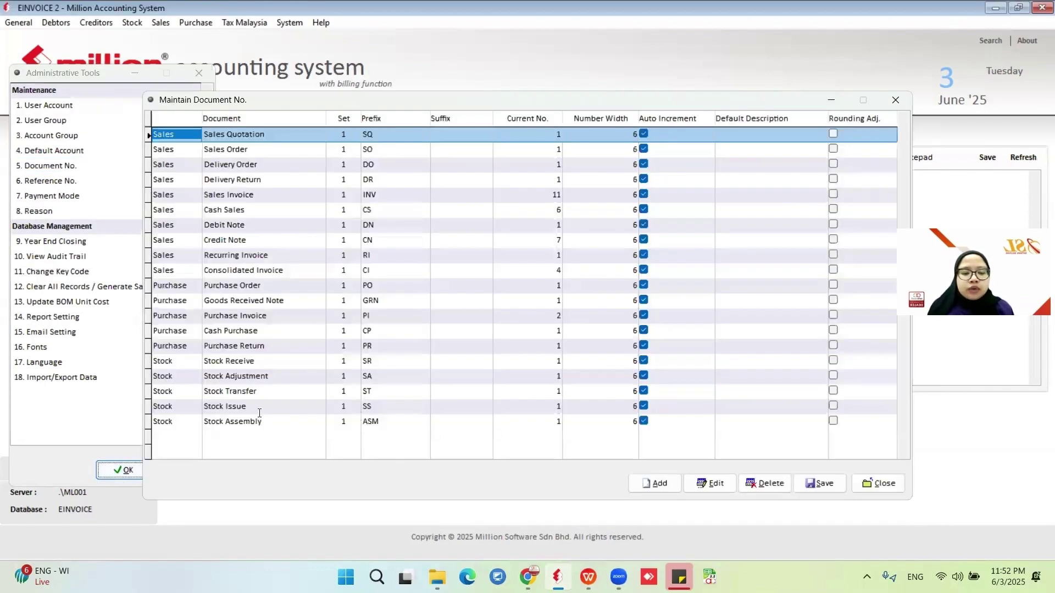
pyautogui.click(275, 302)
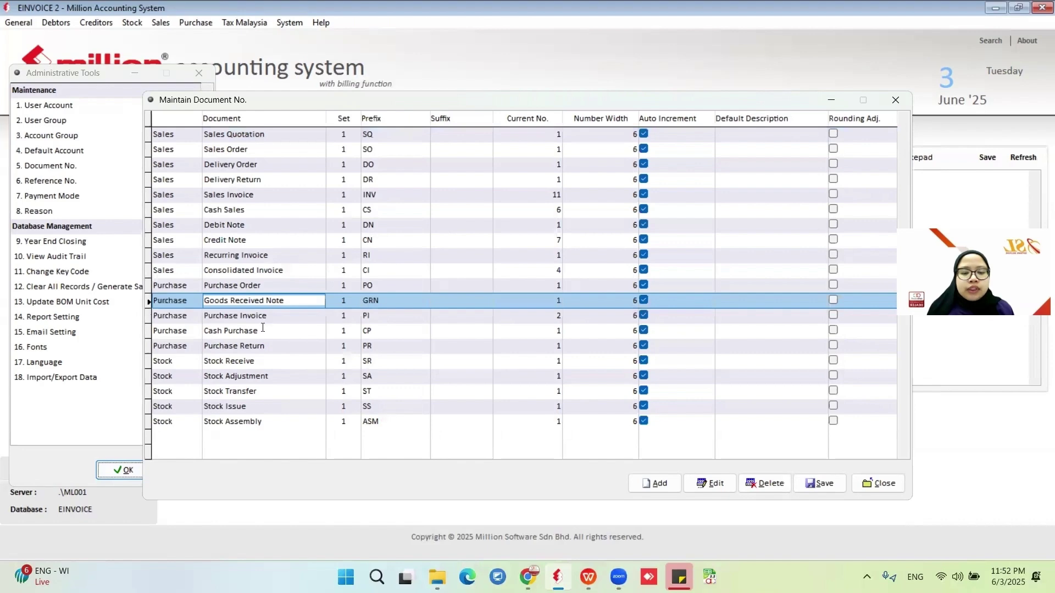
pyautogui.click(265, 316)
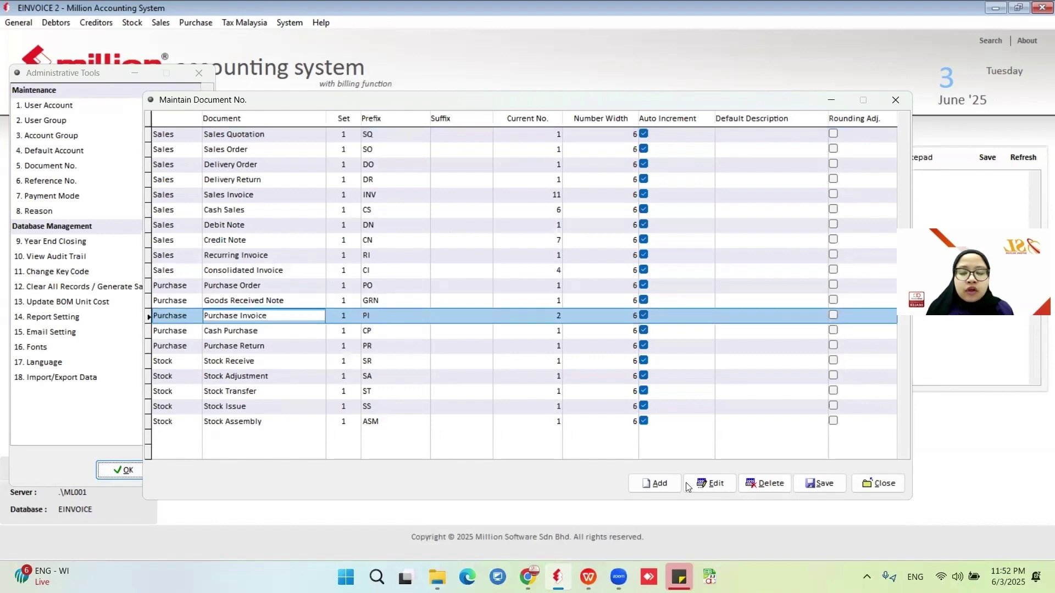
# - Add a new document number of type Purchase Invoice and name it "Purchase Invoice for Selfbilled"
pyautogui.click(662, 485)
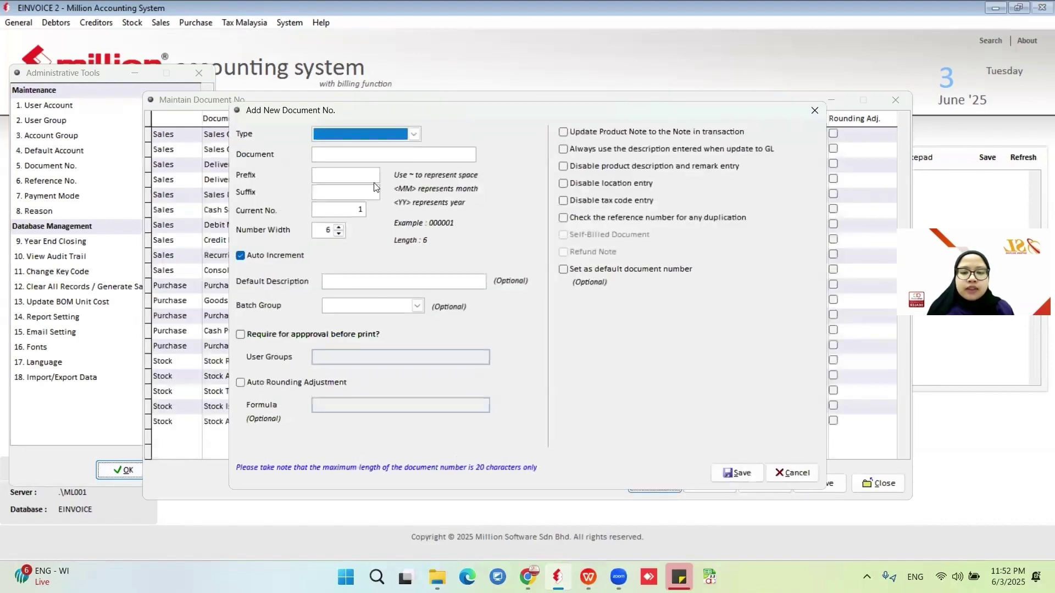
pyautogui.click(414, 134)
pyautogui.scroll(-5, 487, 198)
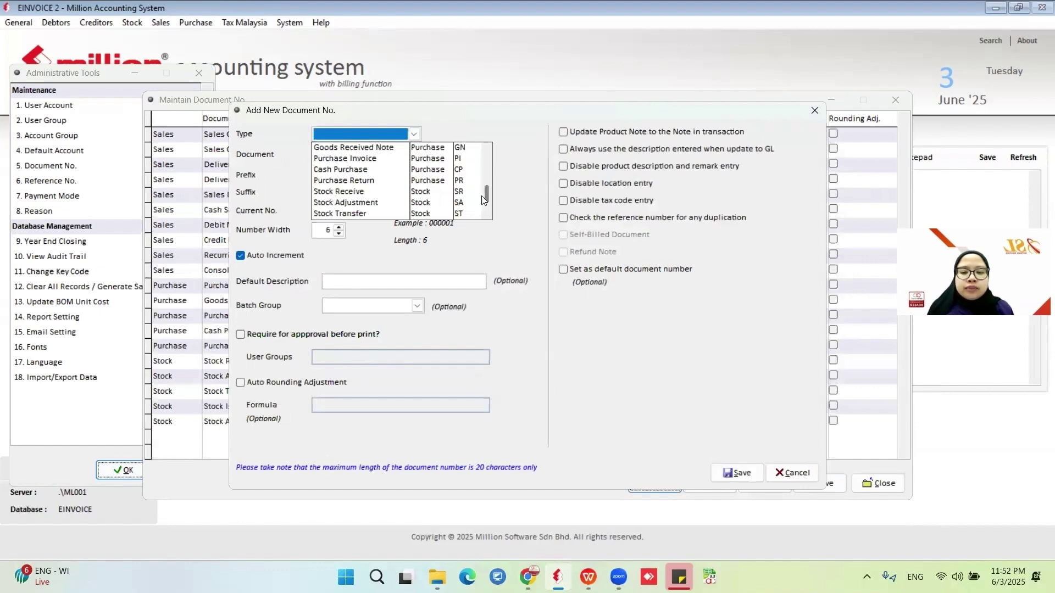
pyautogui.scroll(2, 484, 197)
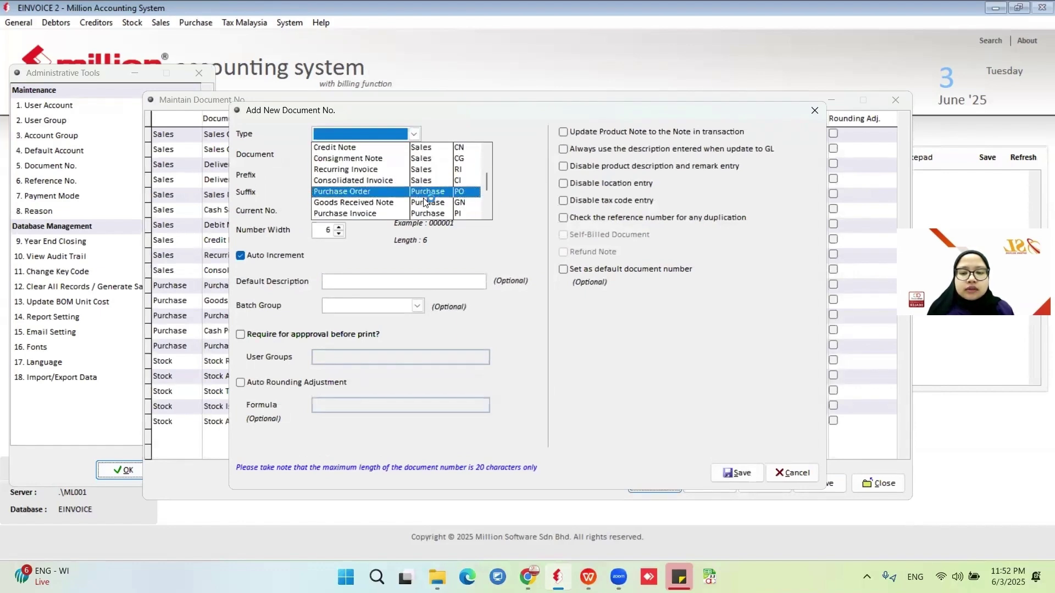
pyautogui.click(388, 213)
pyautogui.click(395, 155)
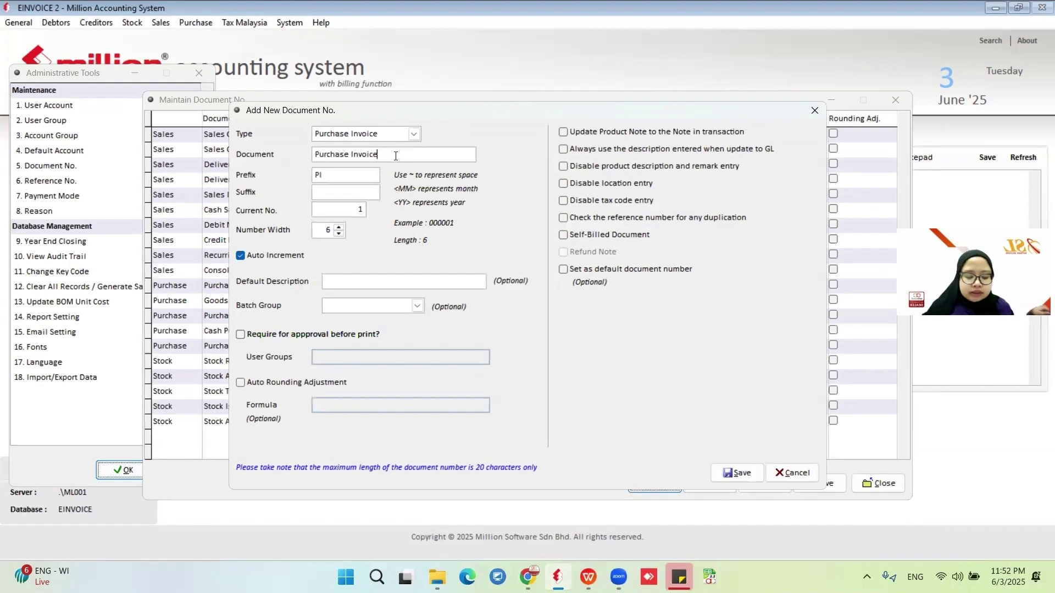
pyautogui.write('FOr Selfbilled')
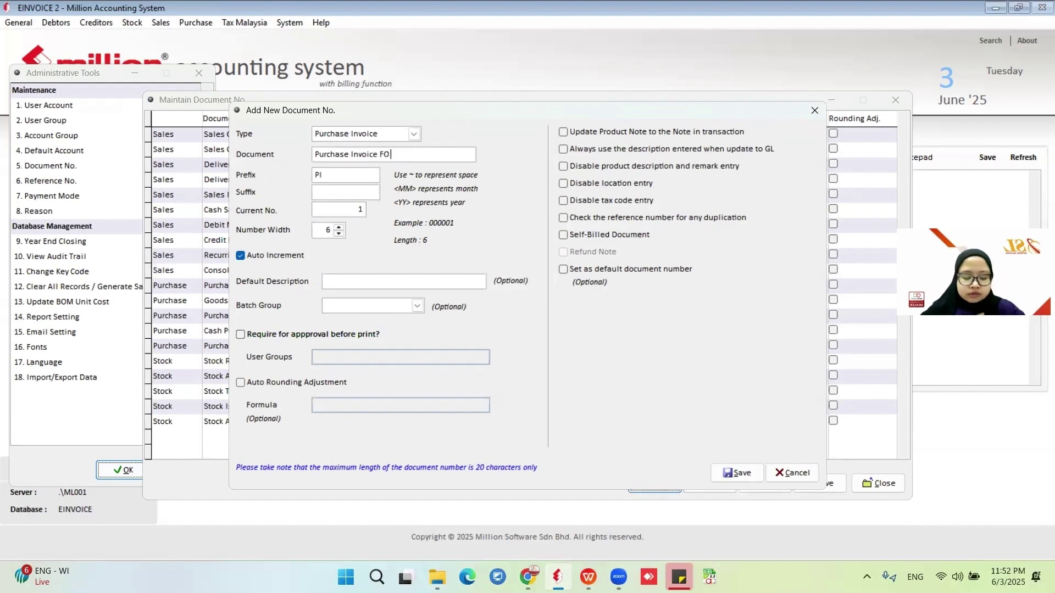
# - Set the prefix to SELF, mark it as a self-billed document, and save the new document number before closing the maintenance windows
pyautogui.click(340, 176)
pyautogui.doubleClick(318, 176)
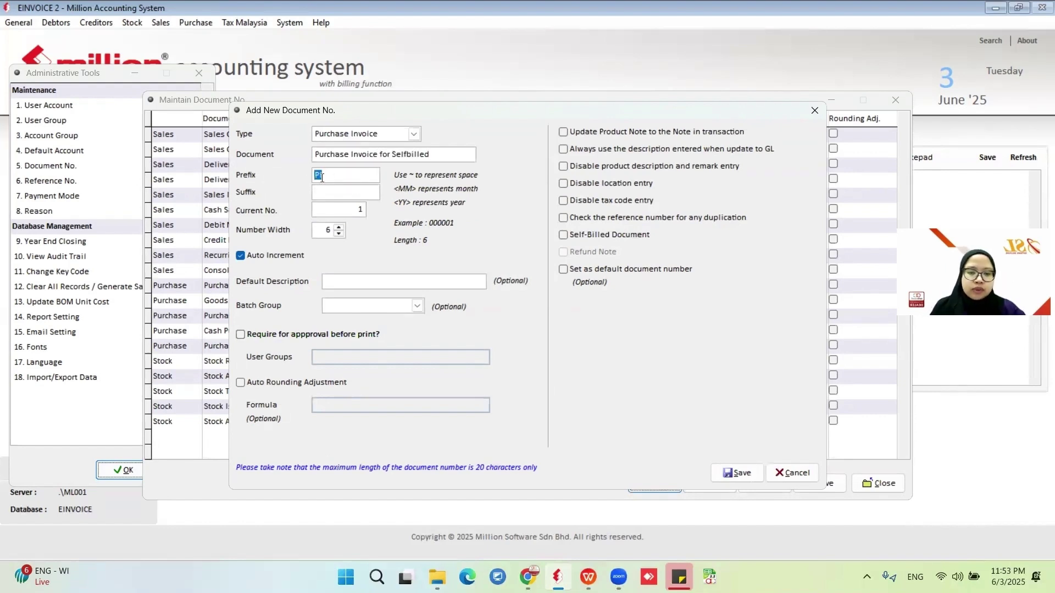
pyautogui.write('SELF')
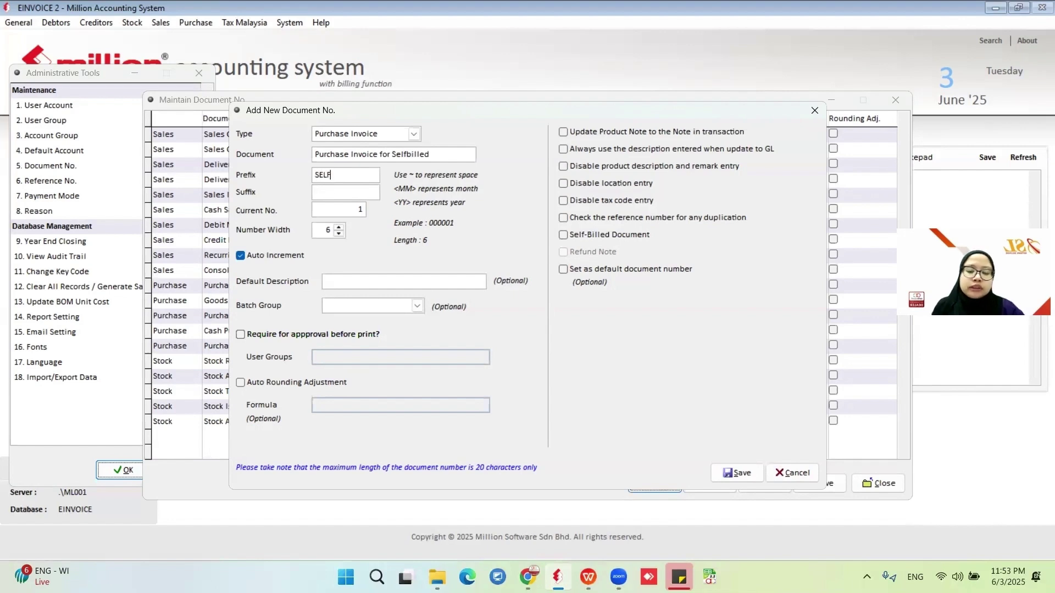
pyautogui.click(595, 236)
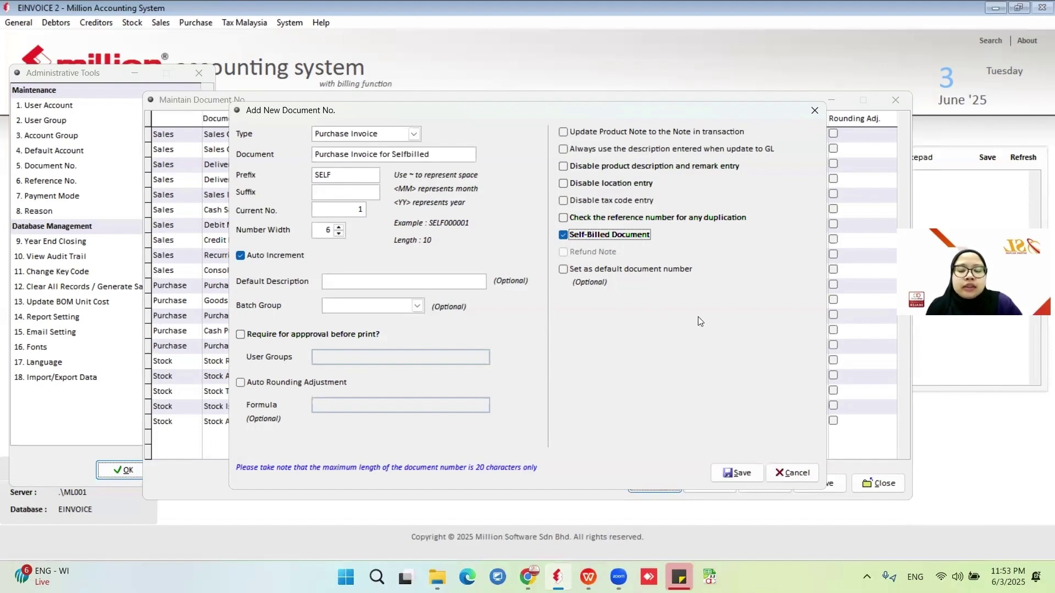
pyautogui.click(738, 473)
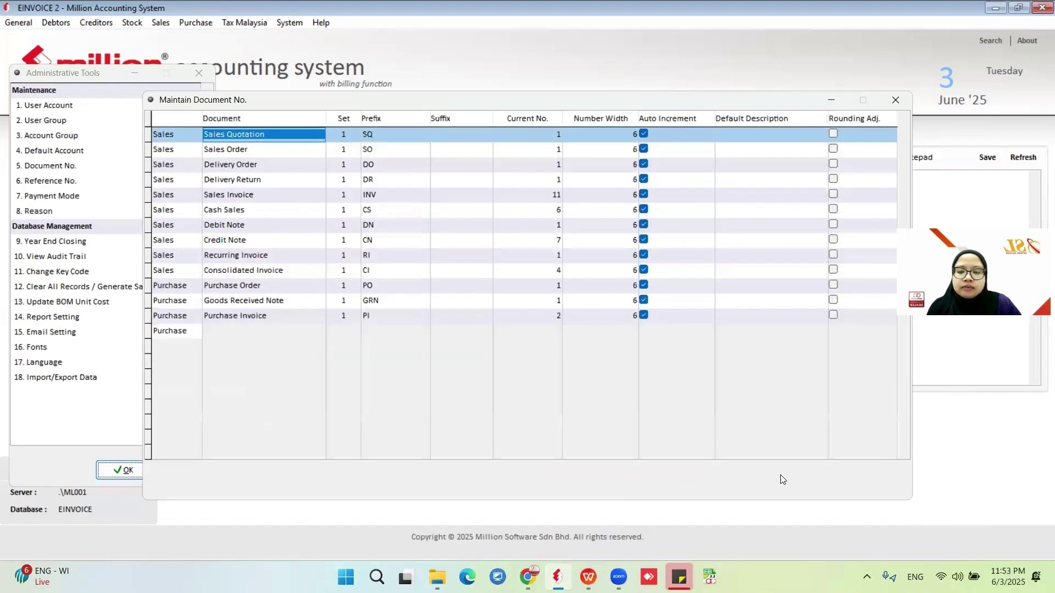
pyautogui.click(277, 336)
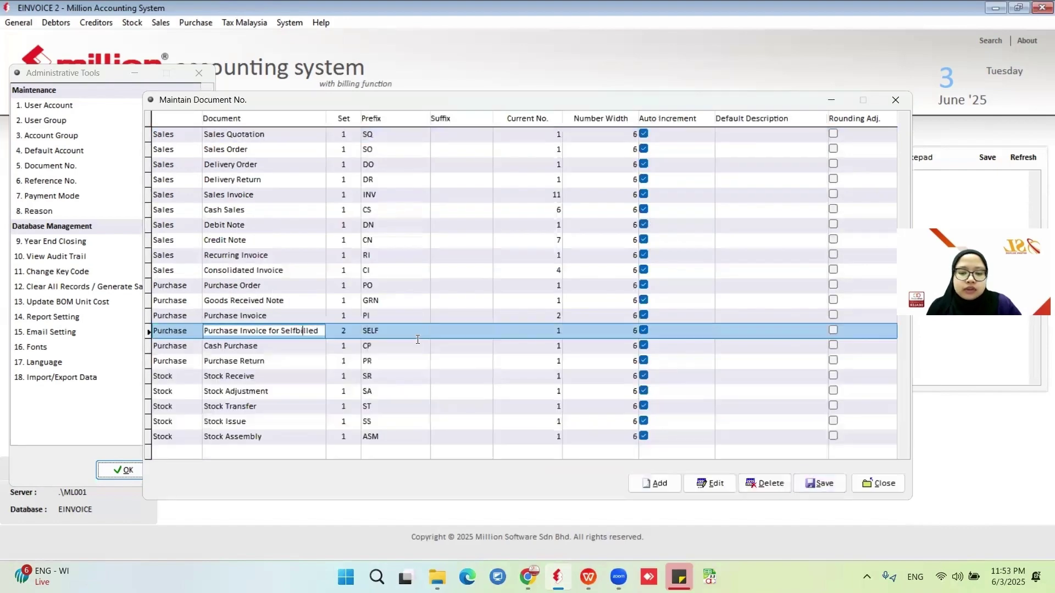
pyautogui.click(862, 478)
pyautogui.click(183, 469)
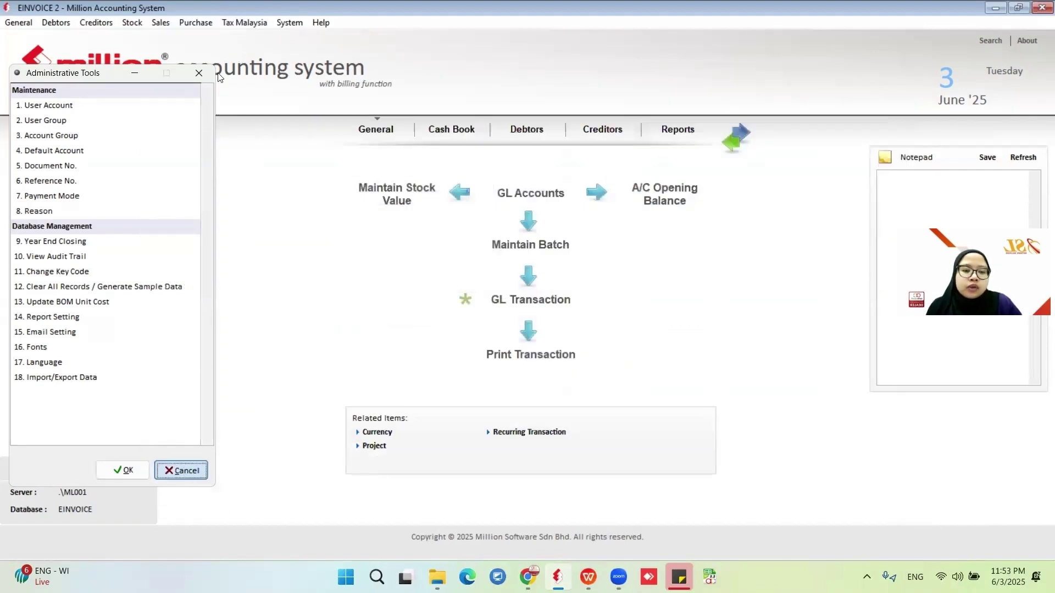
# - Start a new purchase invoice and choose USD SUPPLIER as the supplier
pyautogui.click(198, 24)
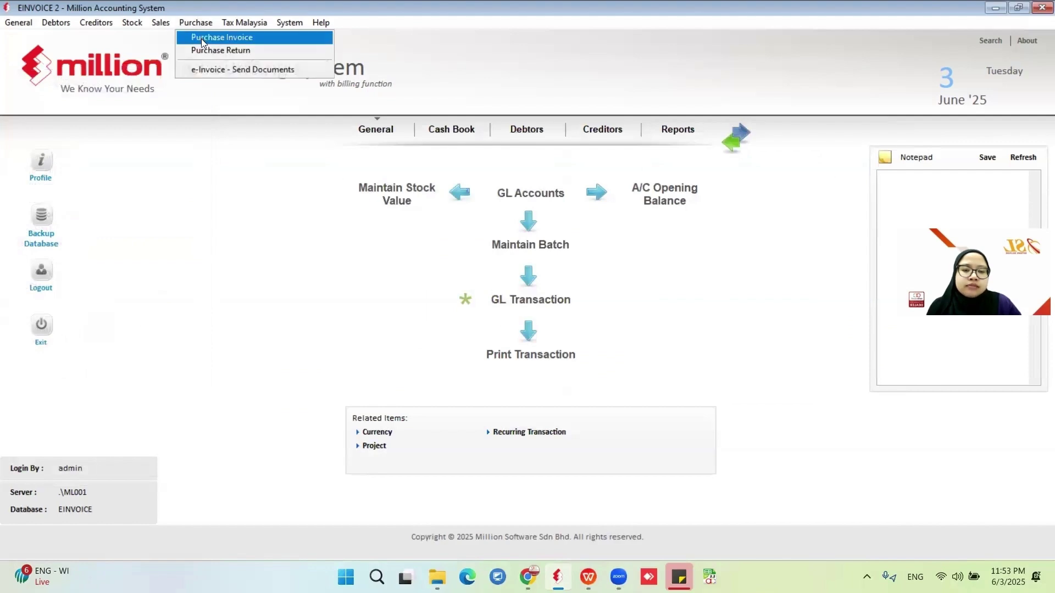
pyautogui.click(203, 39)
pyautogui.click(636, 490)
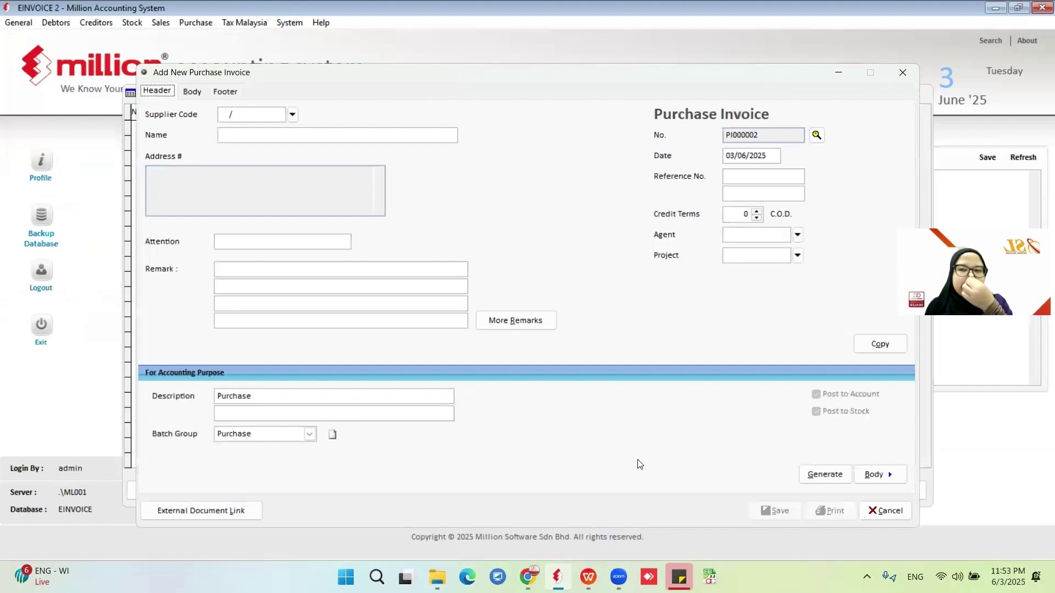
pyautogui.click(293, 112)
pyautogui.press('Return')
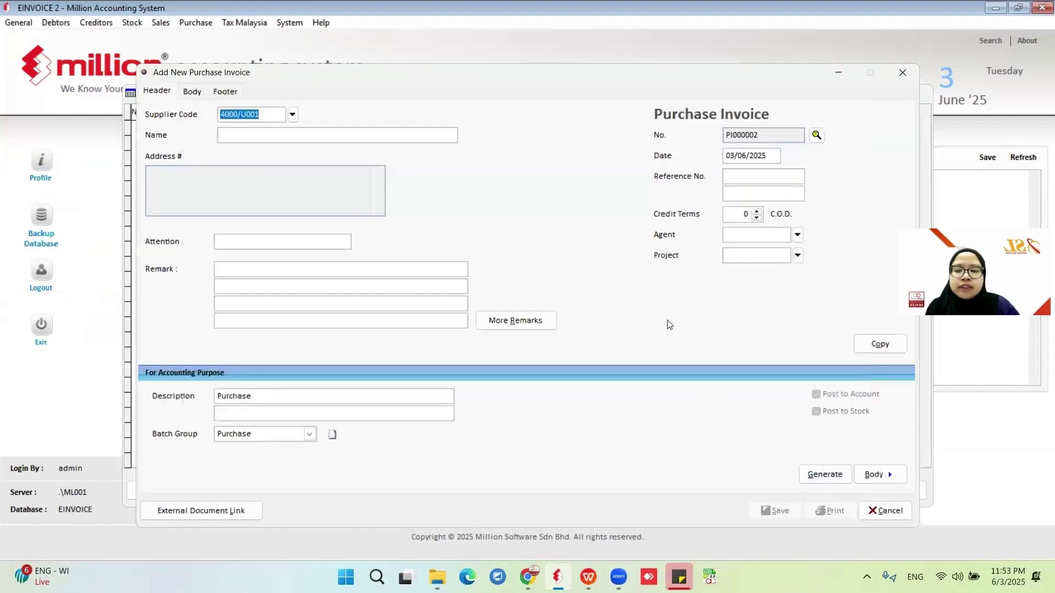
# - Change the invoice's document numbering to the "Purchase Invoice for Selfbilled" set
pyautogui.click(817, 135)
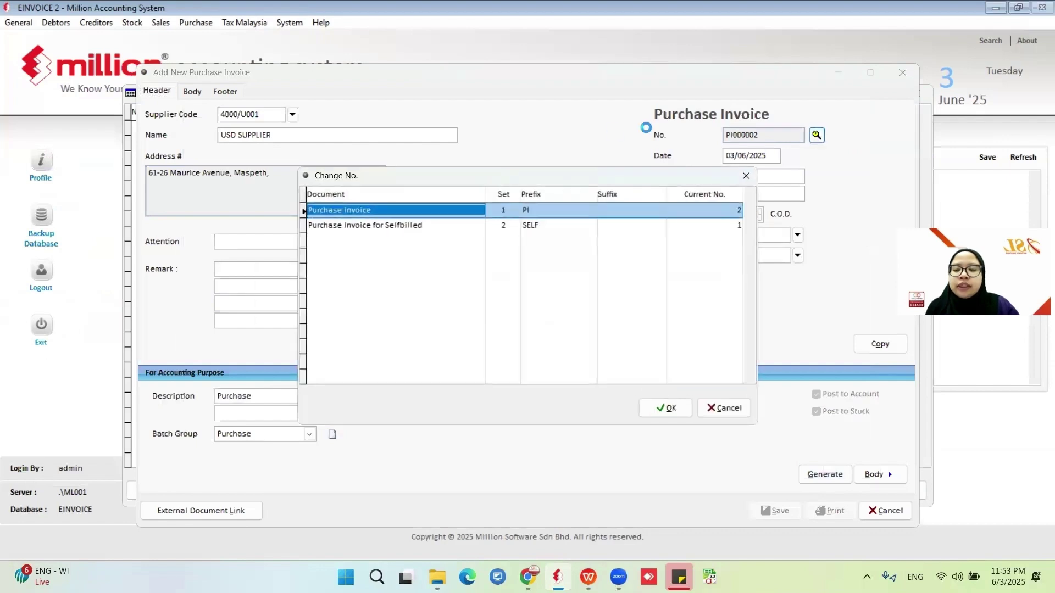
pyautogui.click(447, 227)
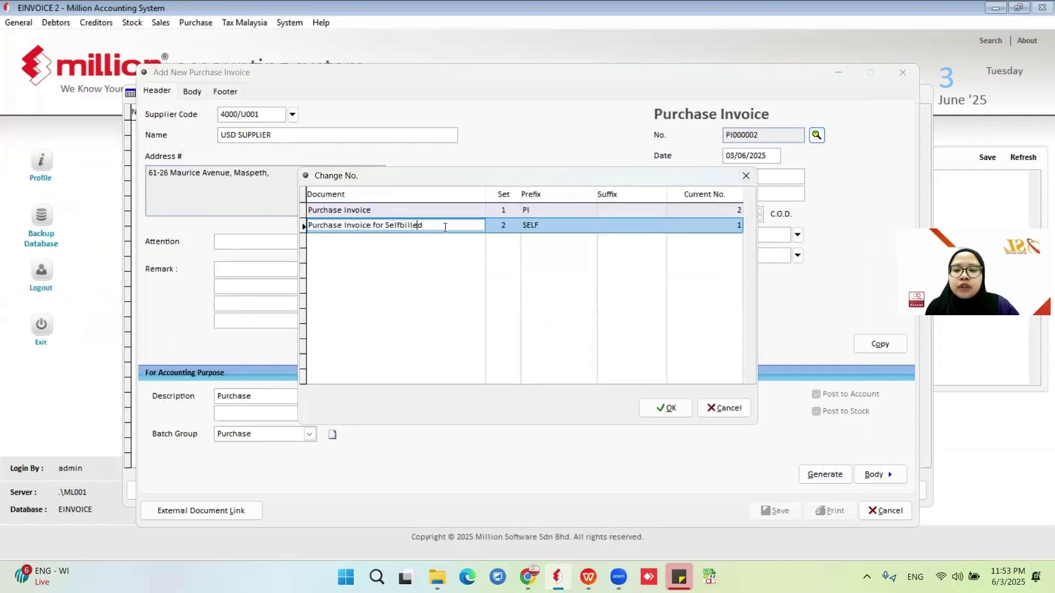
pyautogui.click(666, 408)
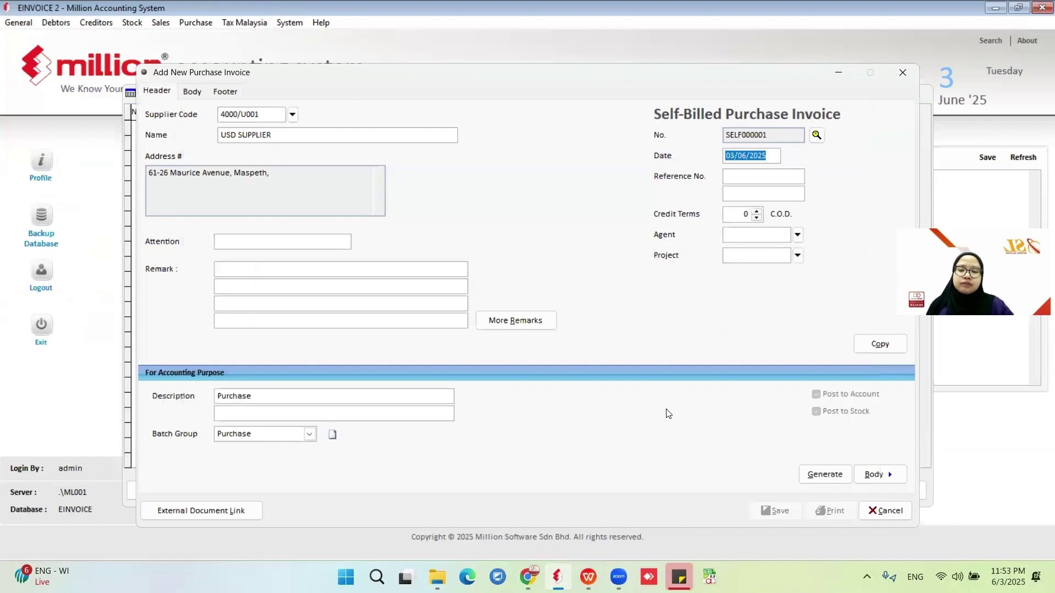
# - Add 20 units of product 1503 MAGAZINE to the invoice body, then save the invoice and close the purchase invoice list
pyautogui.click(199, 92)
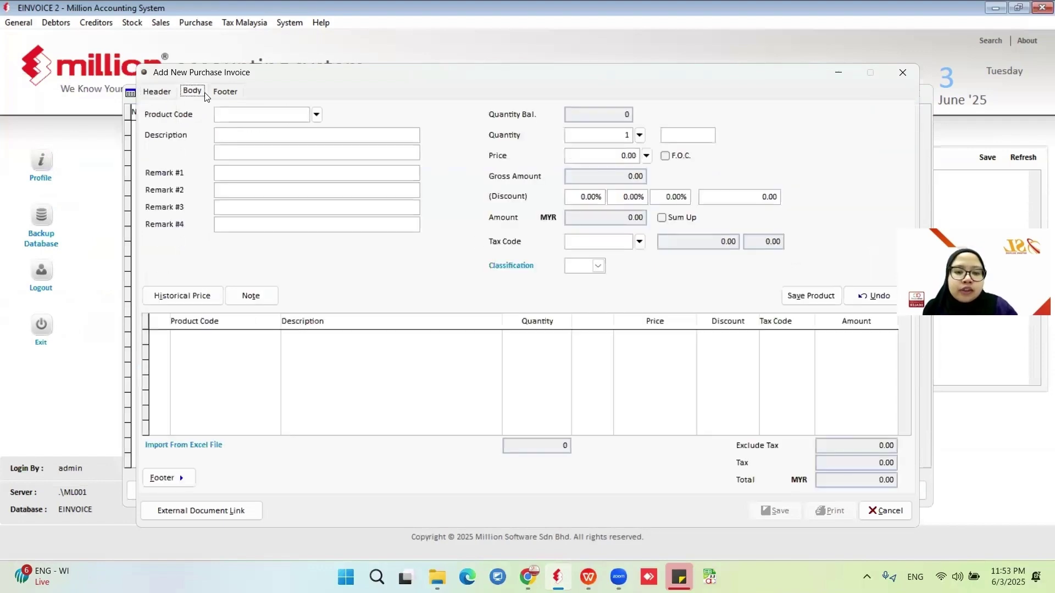
pyautogui.click(317, 115)
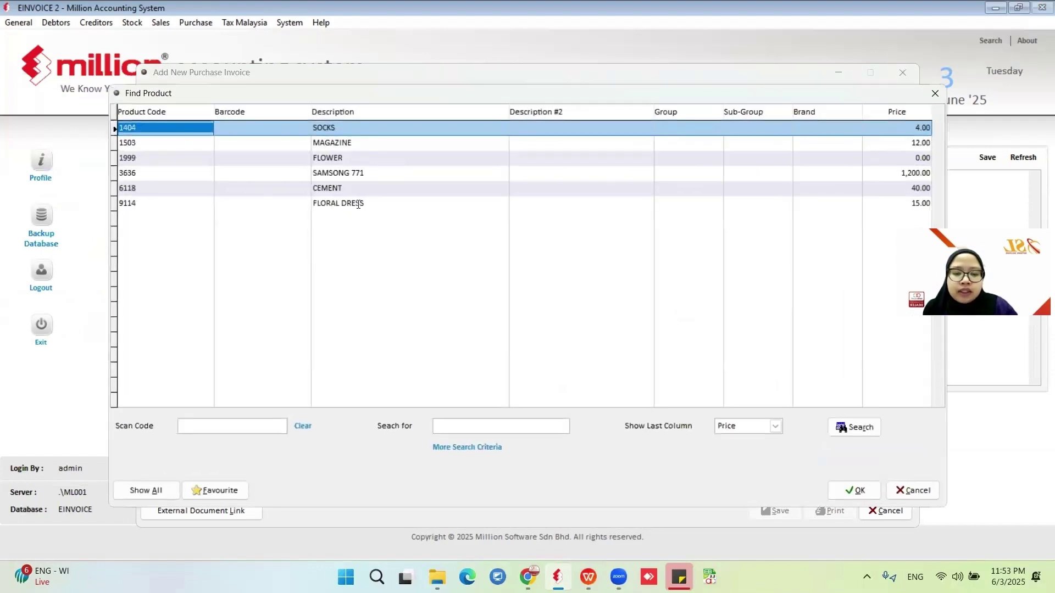
pyautogui.doubleClick(340, 152)
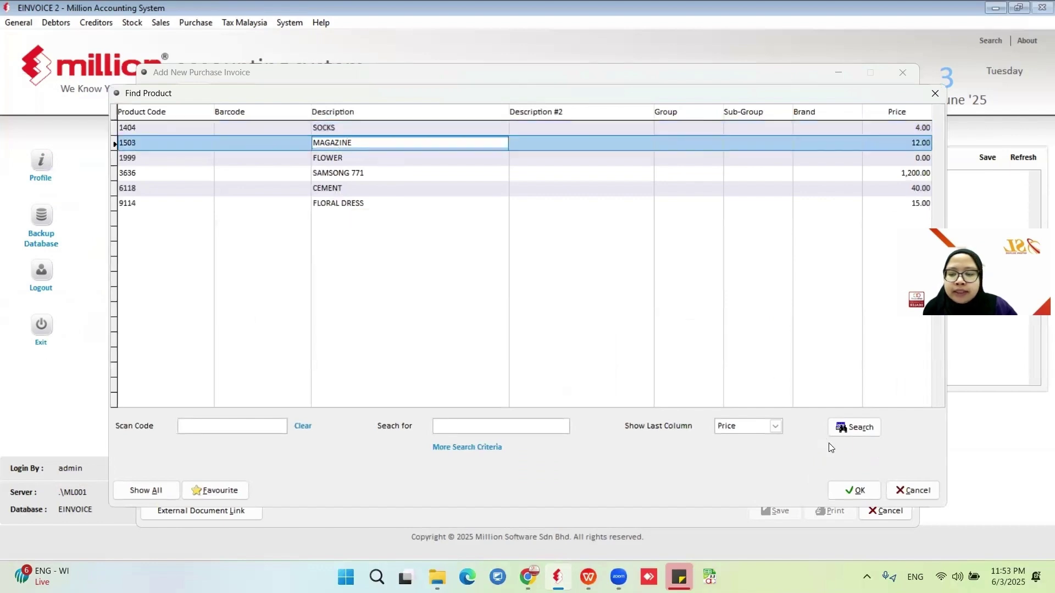
pyautogui.doubleClick(625, 135)
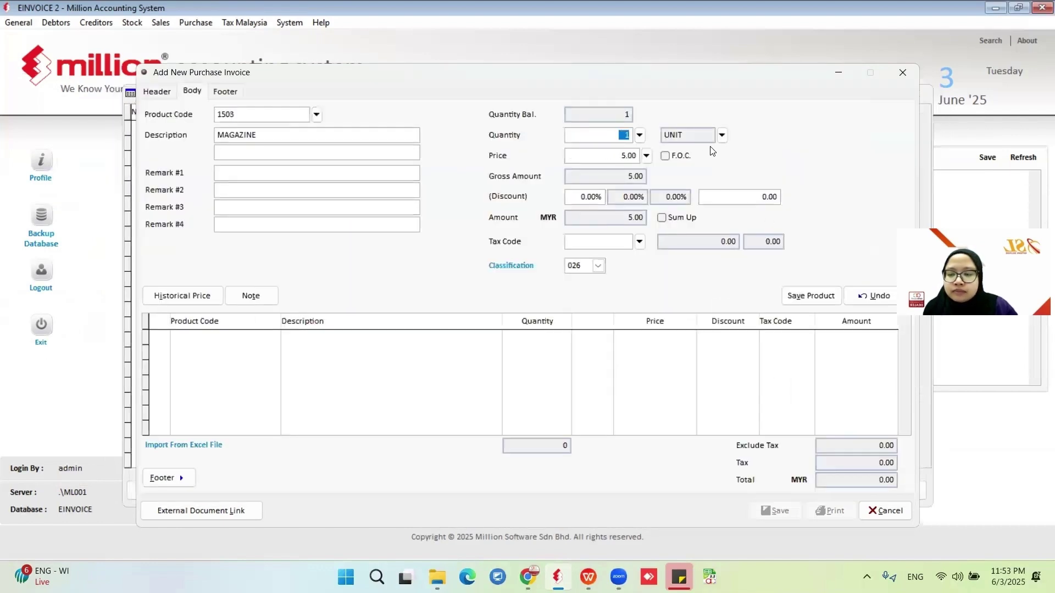
pyautogui.write('20')
pyautogui.click(827, 296)
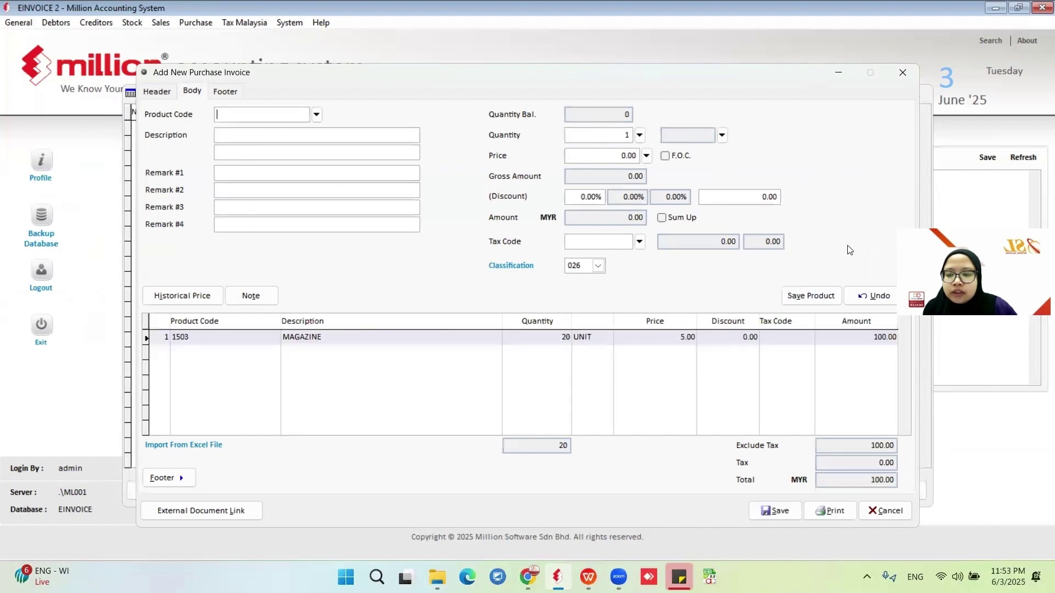
pyautogui.click(775, 510)
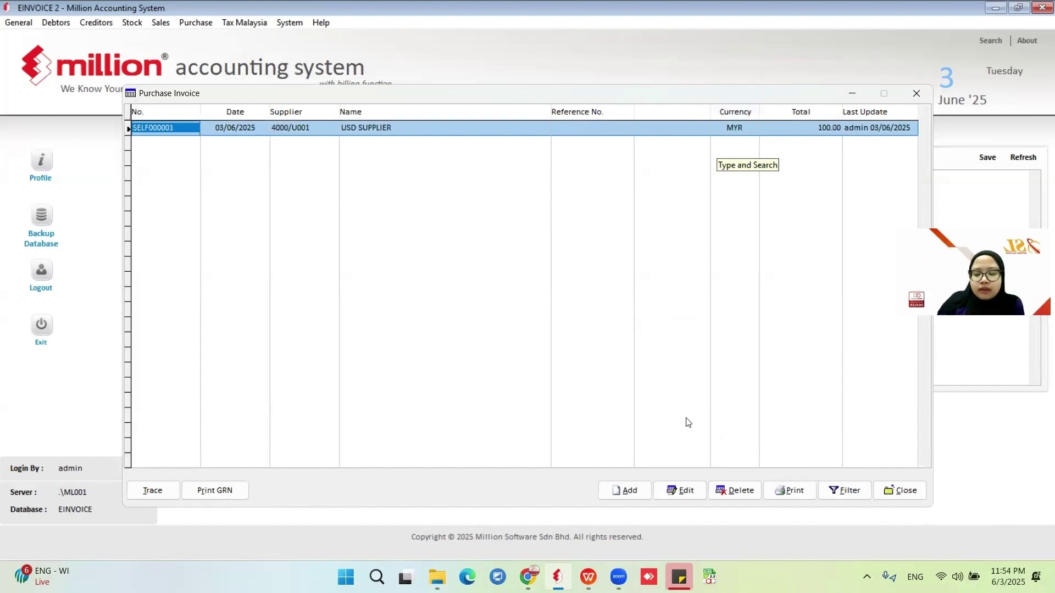
pyautogui.click(895, 491)
# - Try to send the unsent self-billed invoice for USD SUPPLIER as an e-invoice from the purchase documents
pyautogui.click(198, 22)
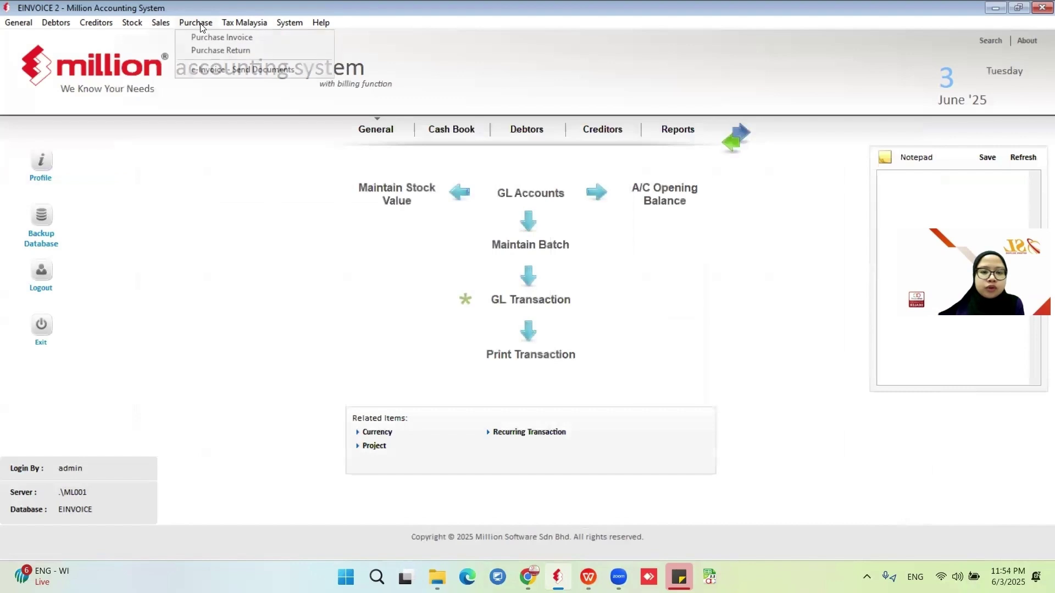
pyautogui.click(212, 69)
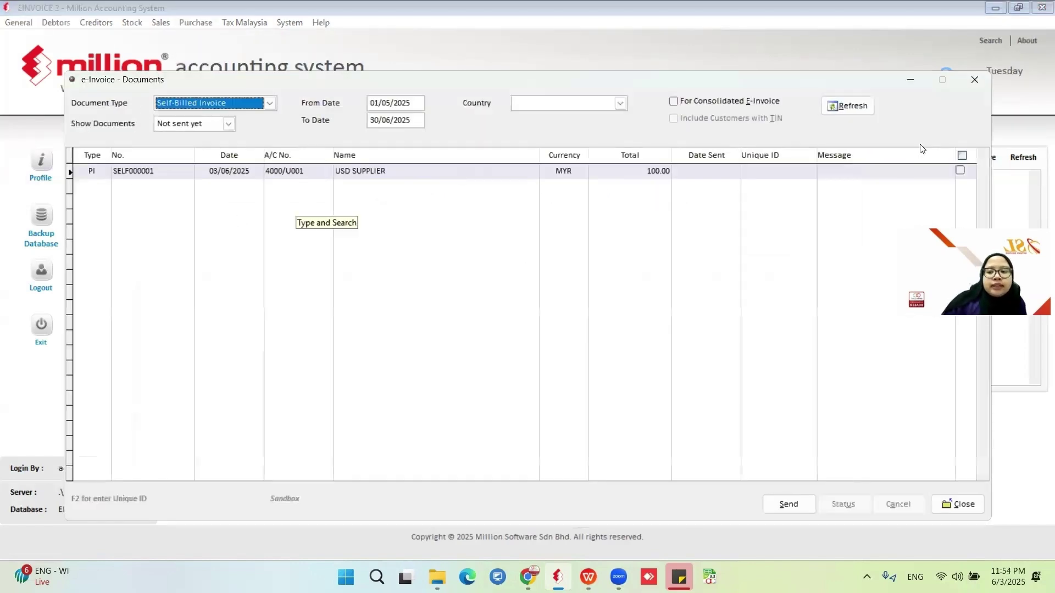
pyautogui.click(961, 170)
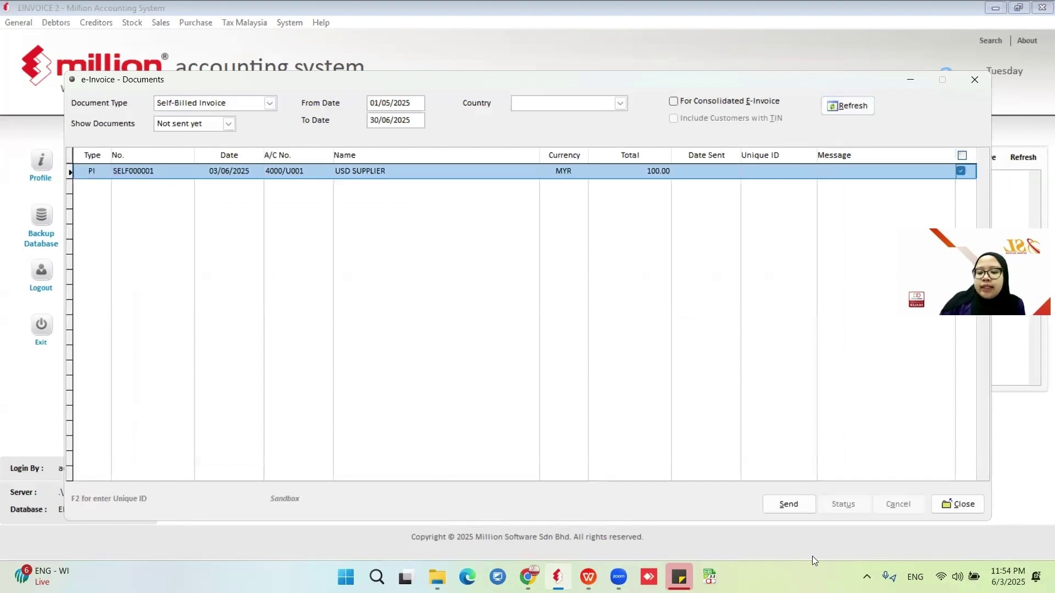
pyautogui.click(792, 504)
pyautogui.click(530, 331)
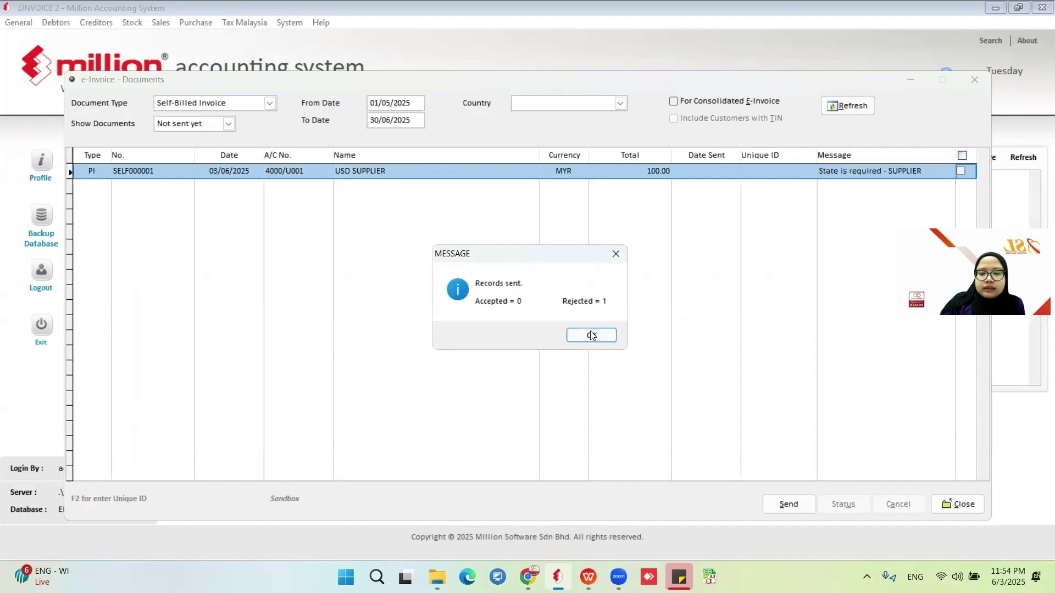
pyautogui.press('Return')
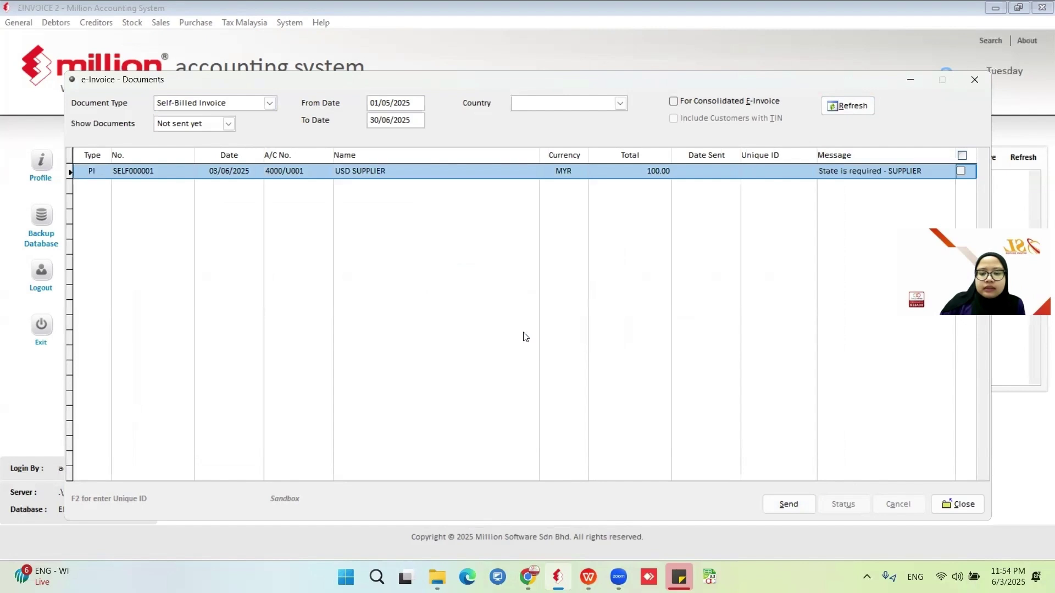
# - Close the e-invoice documents list and open the USD SUPPLIER creditor record for editing
pyautogui.click(228, 126)
pyautogui.click(855, 122)
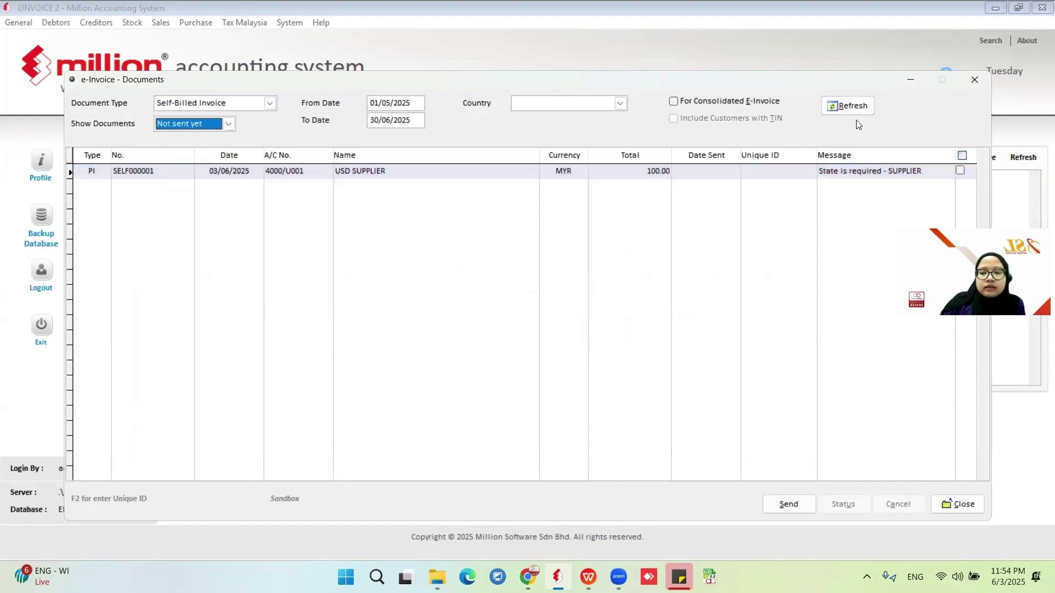
pyautogui.click(959, 504)
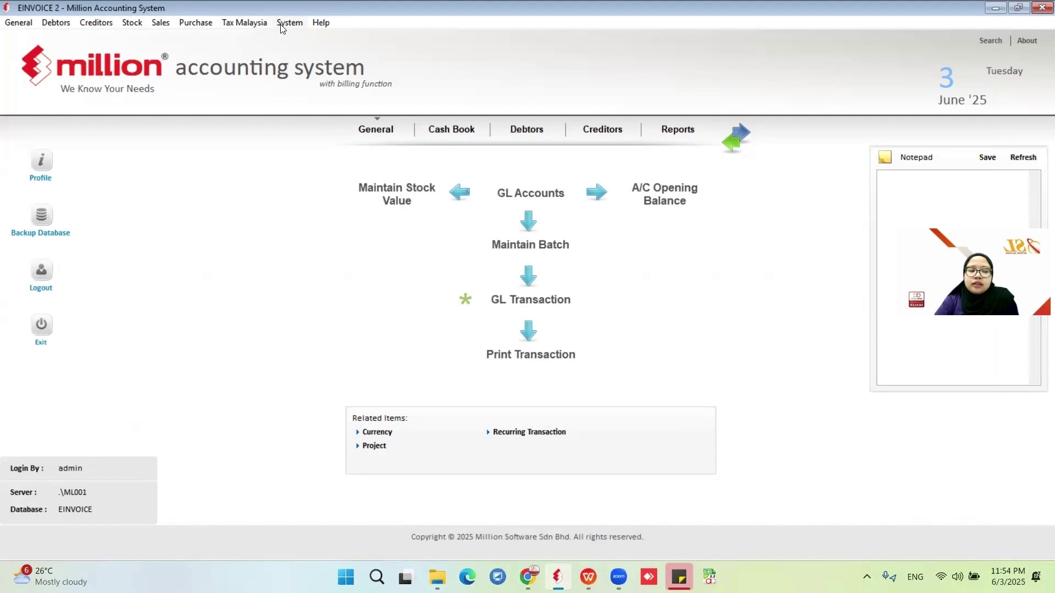
pyautogui.click(94, 23)
pyautogui.click(102, 38)
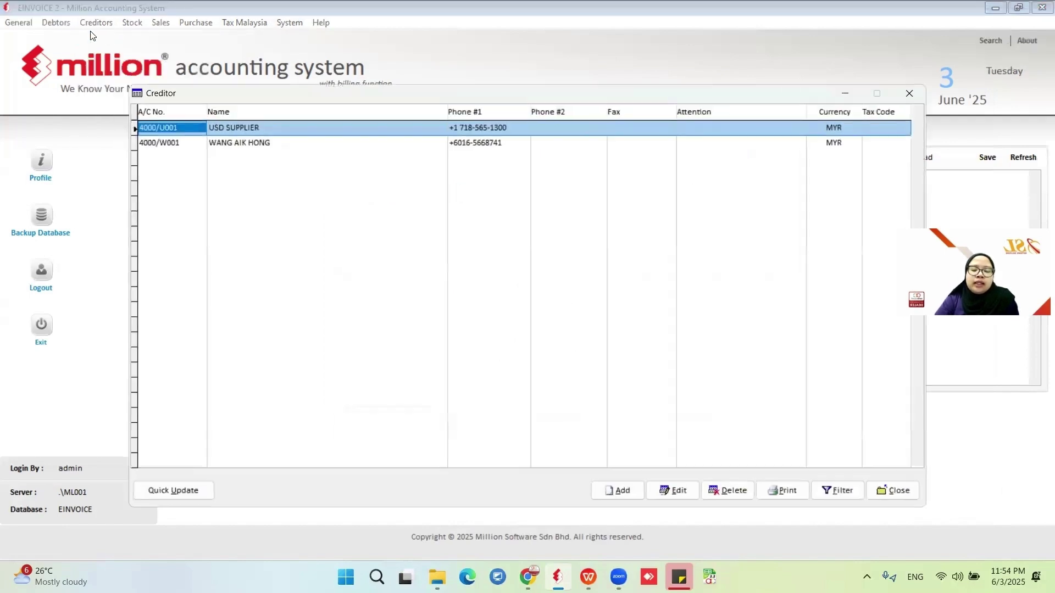
pyautogui.click(663, 482)
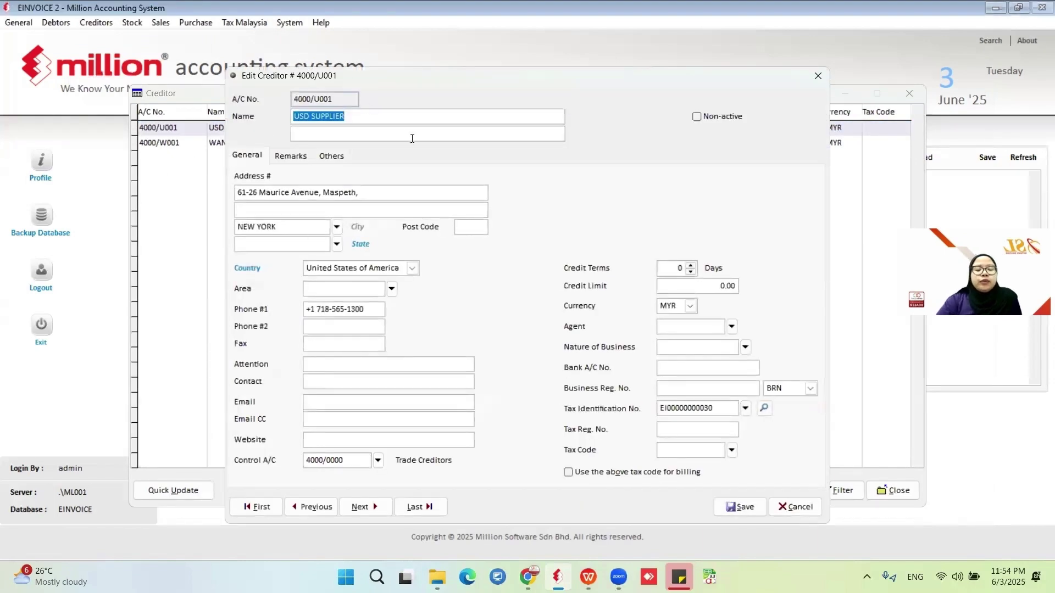
# - Enter NEW YORK as the supplier's state and fill in the post code
pyautogui.click(300, 244)
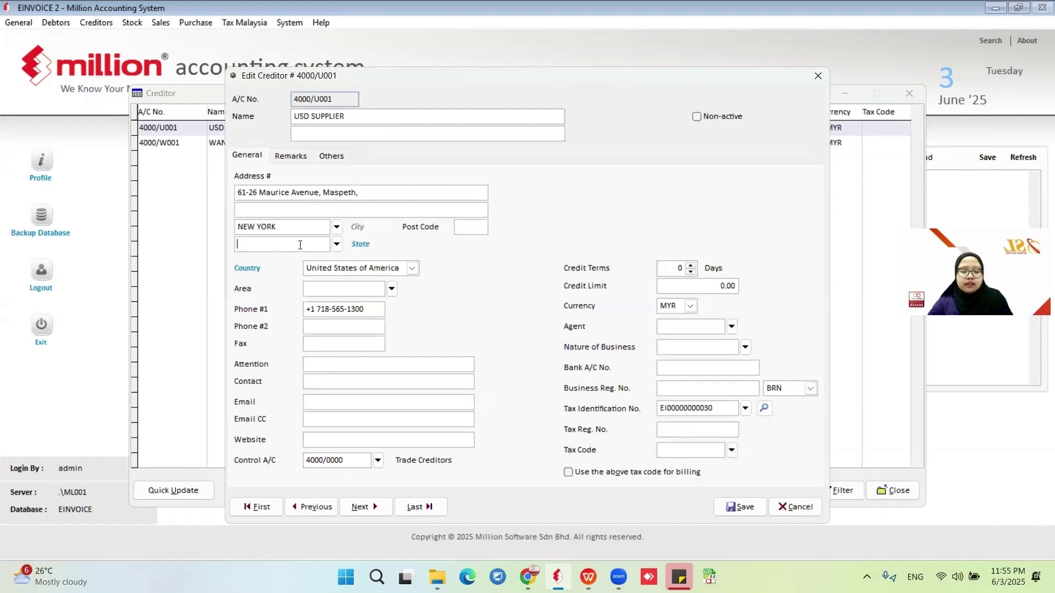
pyautogui.write('NEW YO')
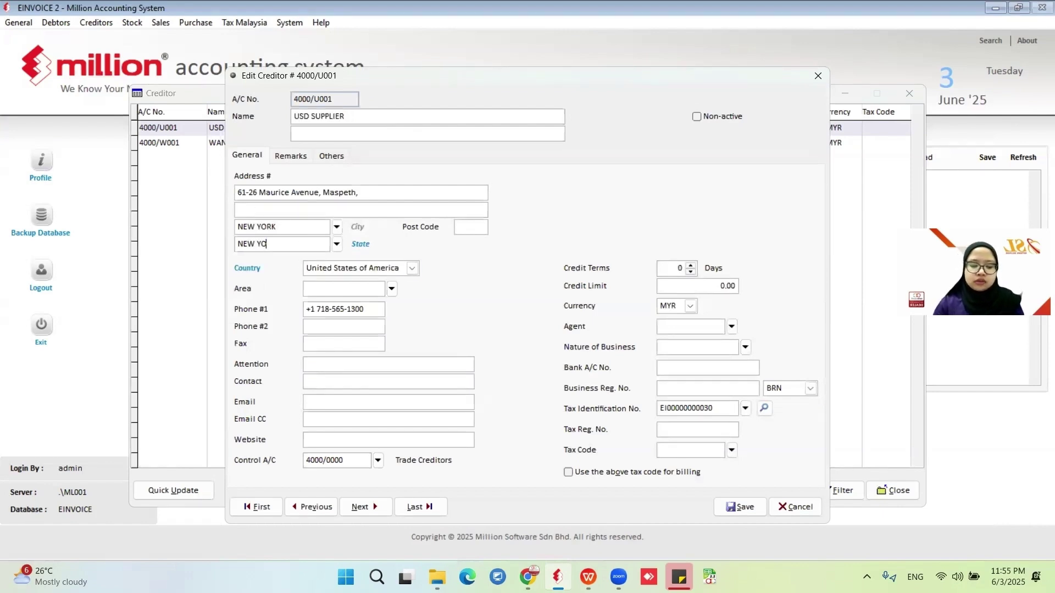
pyautogui.write('RK')
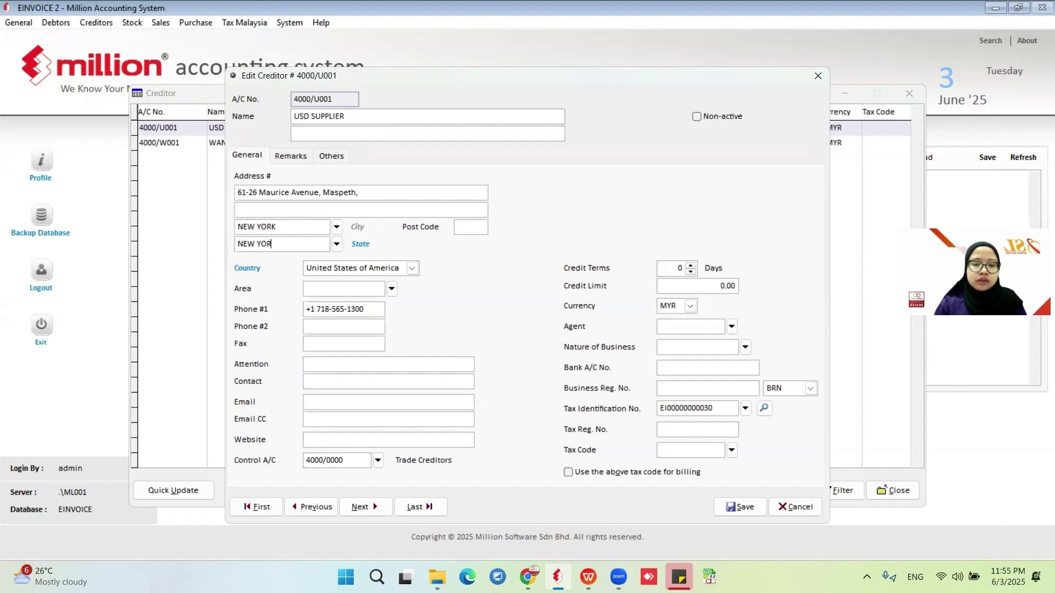
pyautogui.click(476, 230)
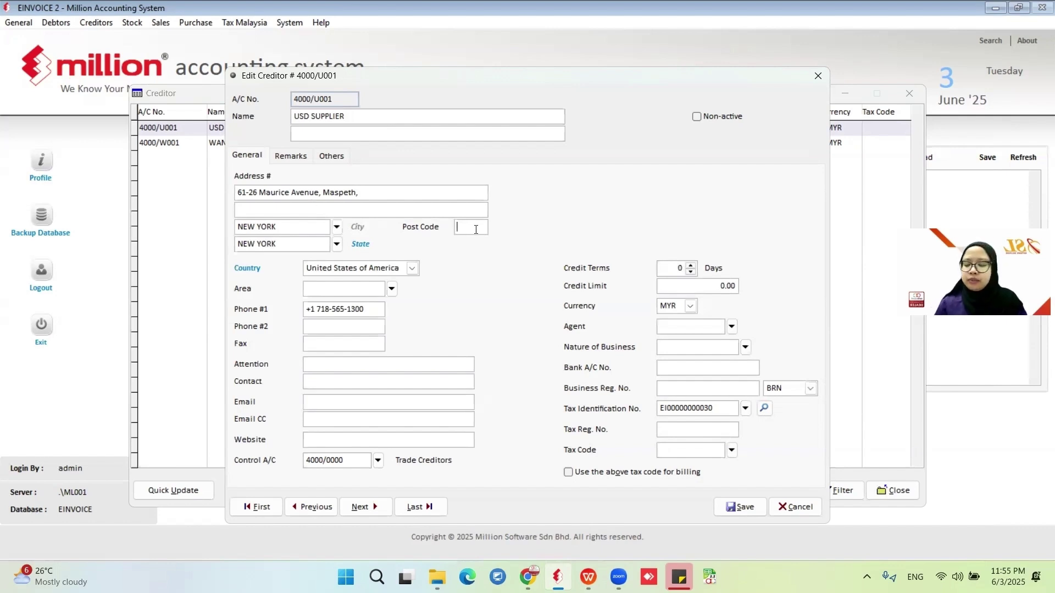
pyautogui.write('101010')
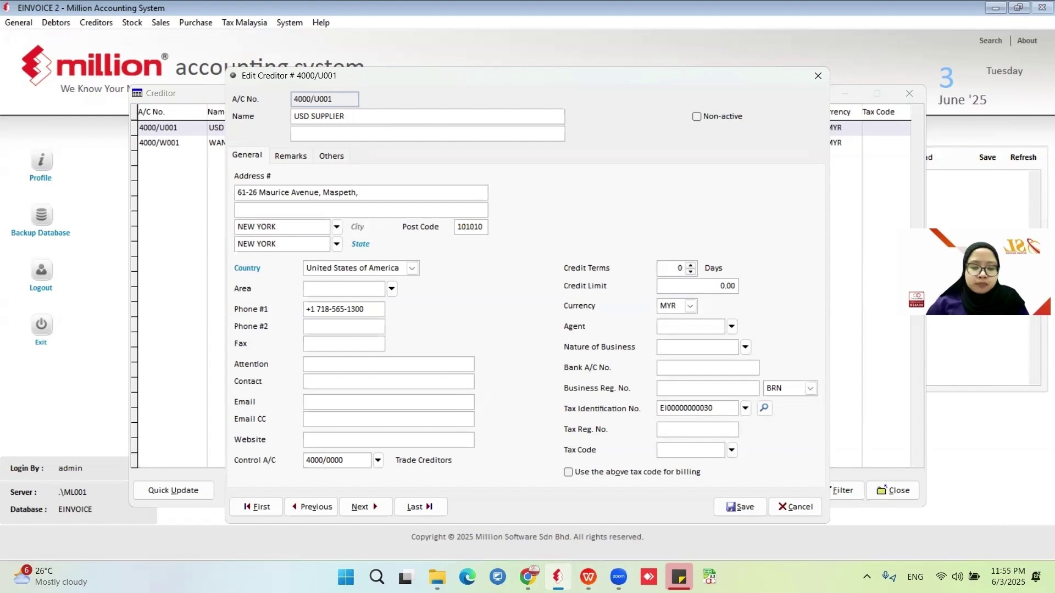
pyautogui.press('Tab')
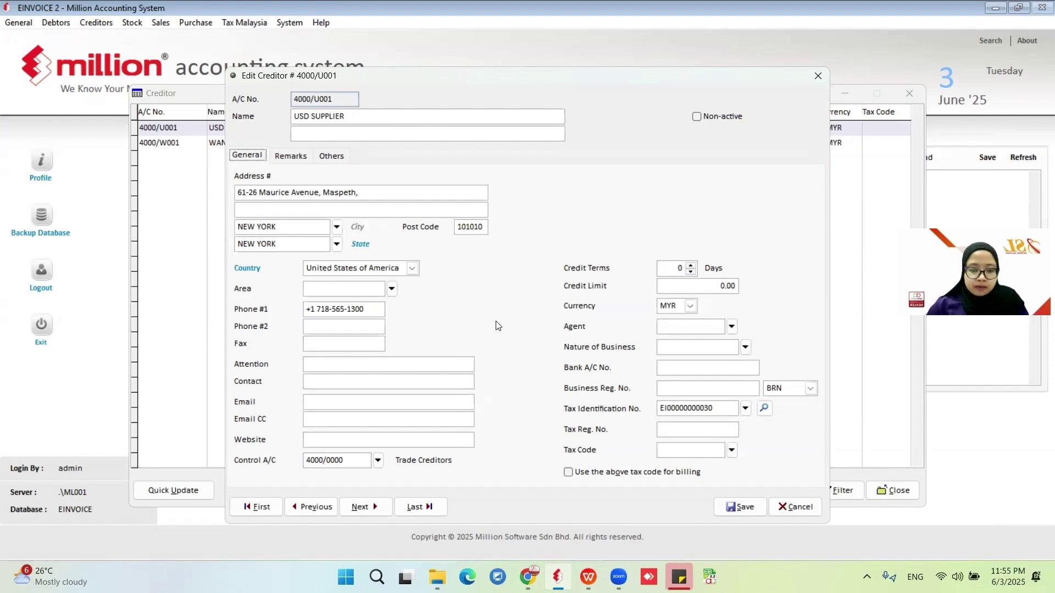
# - Select the tax identification for import transactions where the foreign supplier's TIN is unavailable, with BRN as the registration type
pyautogui.click(744, 413)
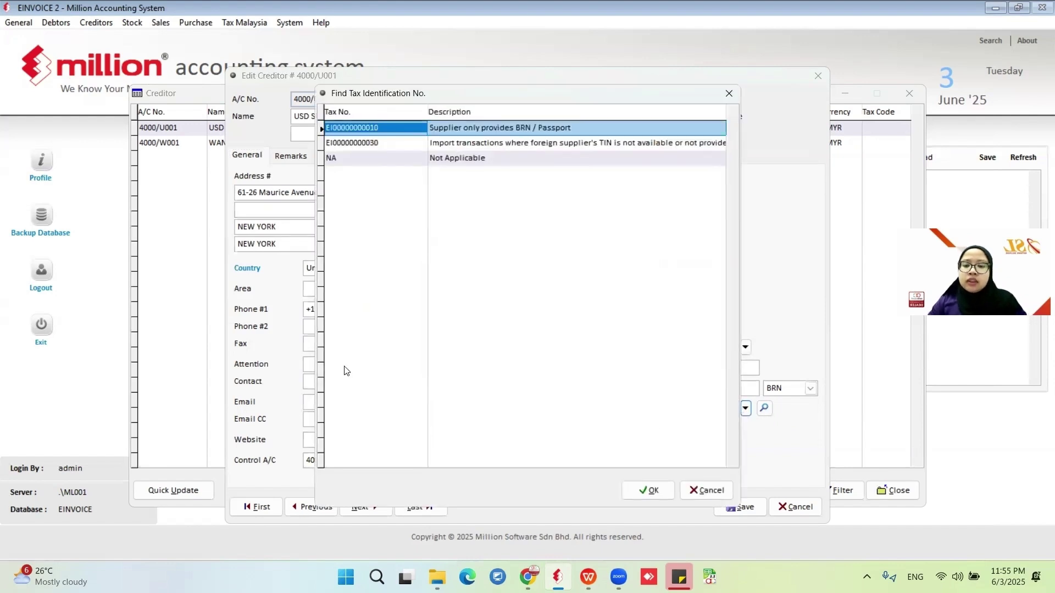
pyautogui.click(375, 148)
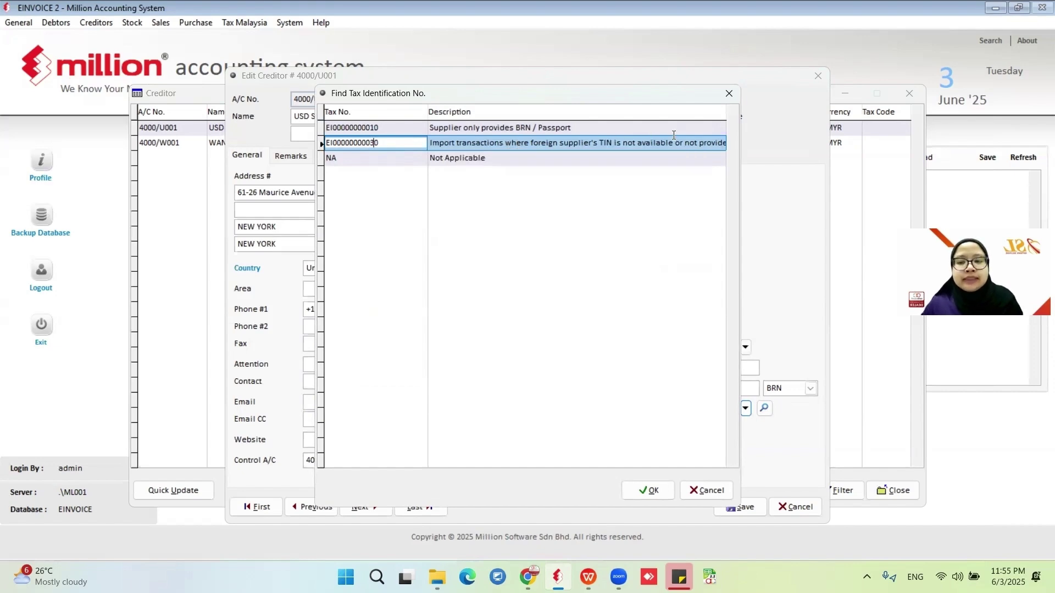
pyautogui.click(660, 492)
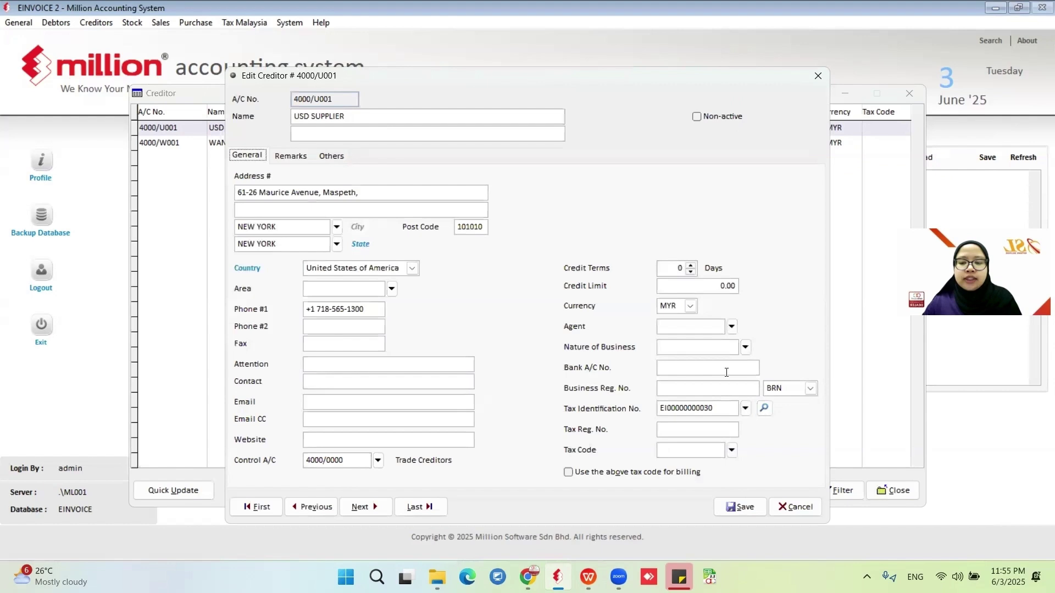
pyautogui.click(811, 389)
pyautogui.click(794, 413)
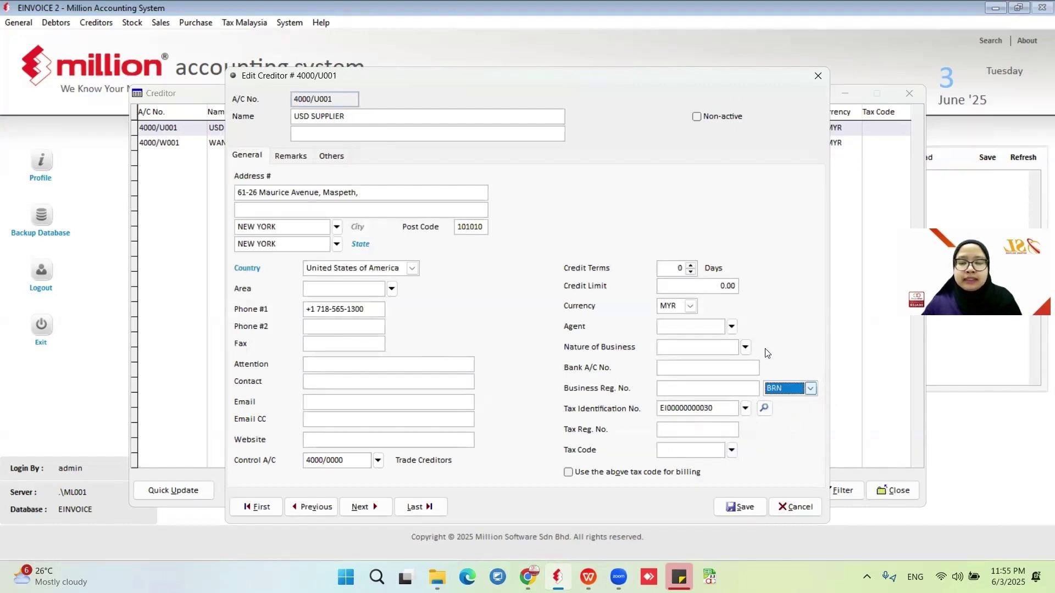
# - Save the USD SUPPLIER creditor record and close the creditor list
pyautogui.click(739, 511)
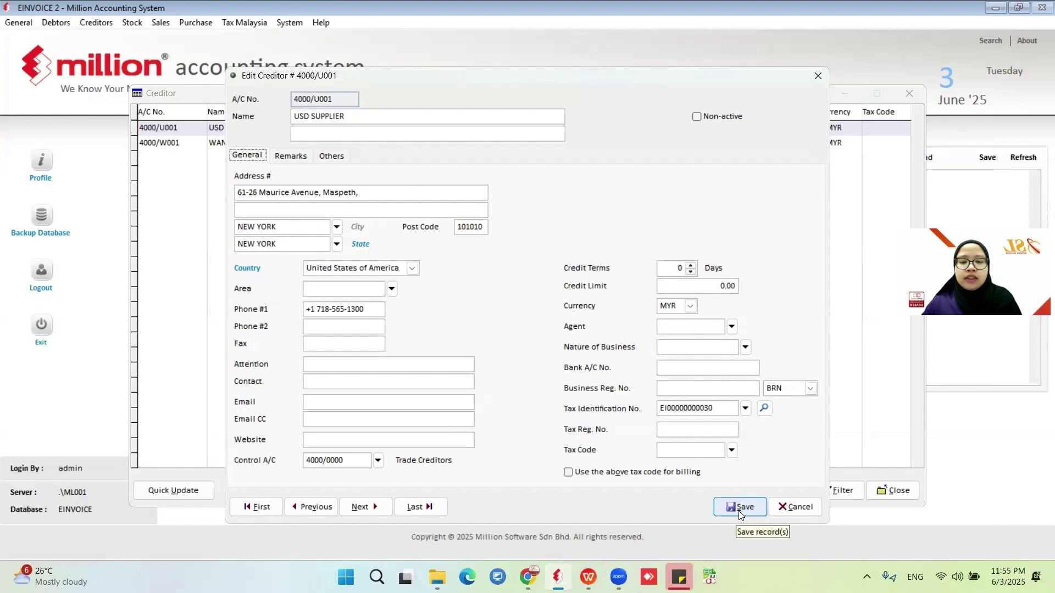
pyautogui.click(796, 507)
pyautogui.click(894, 491)
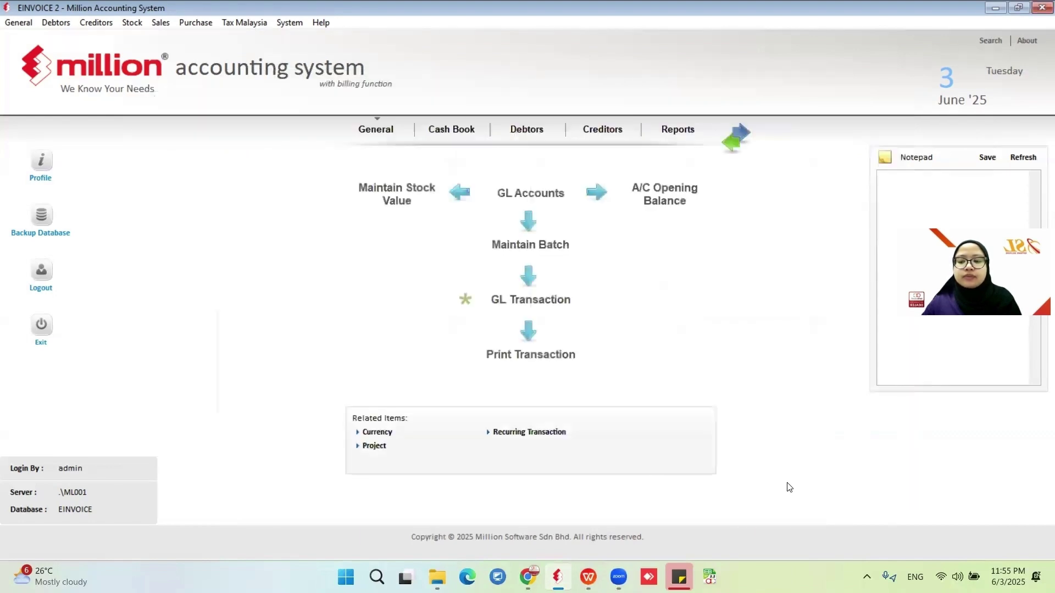
# - Delete the existing purchase invoice SELF000001 for USD SUPPLIER
pyautogui.click(206, 23)
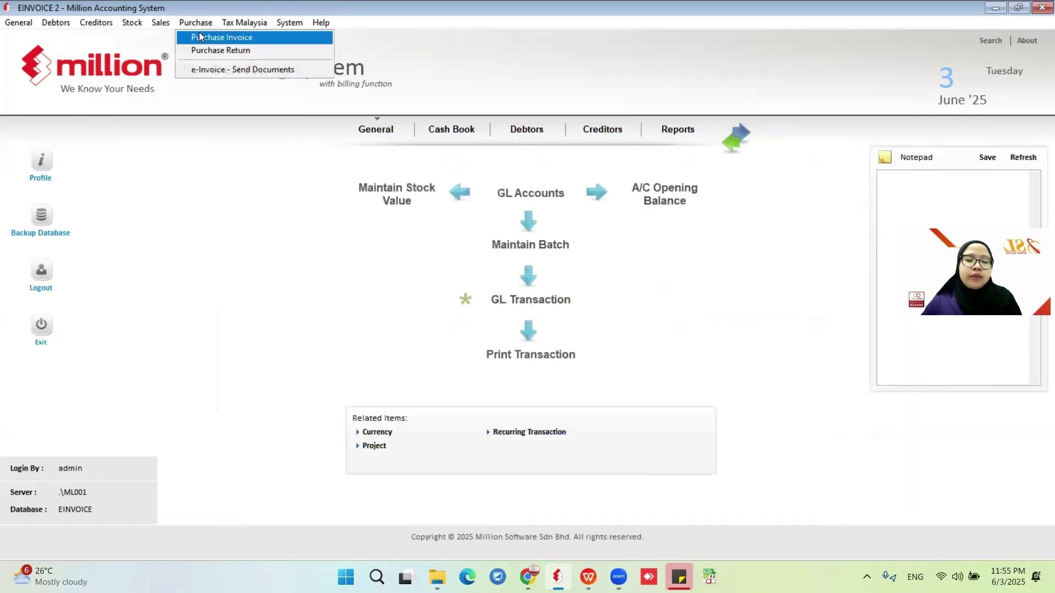
pyautogui.click(199, 36)
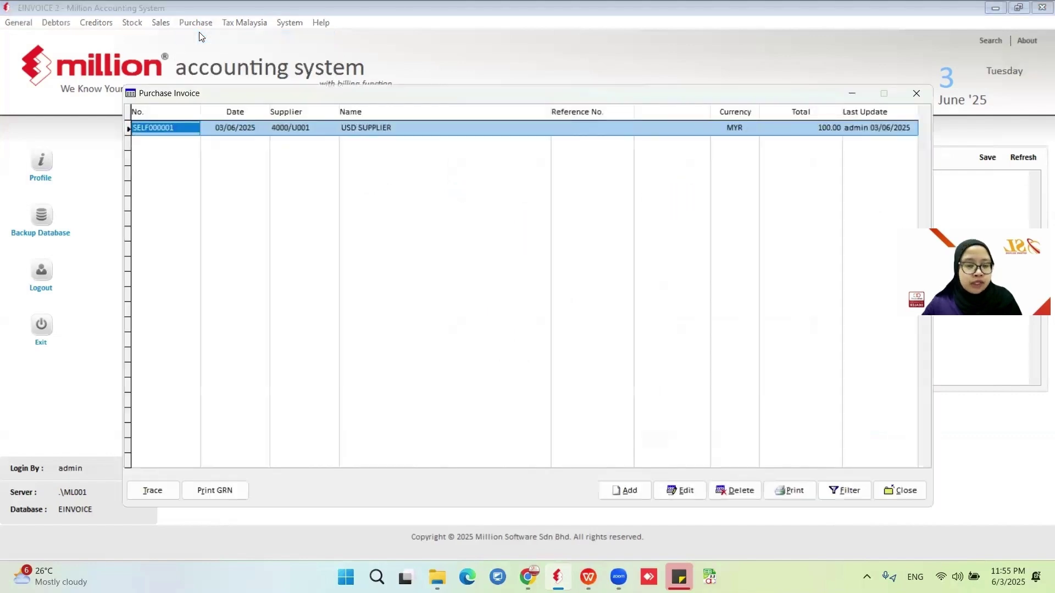
pyautogui.click(736, 490)
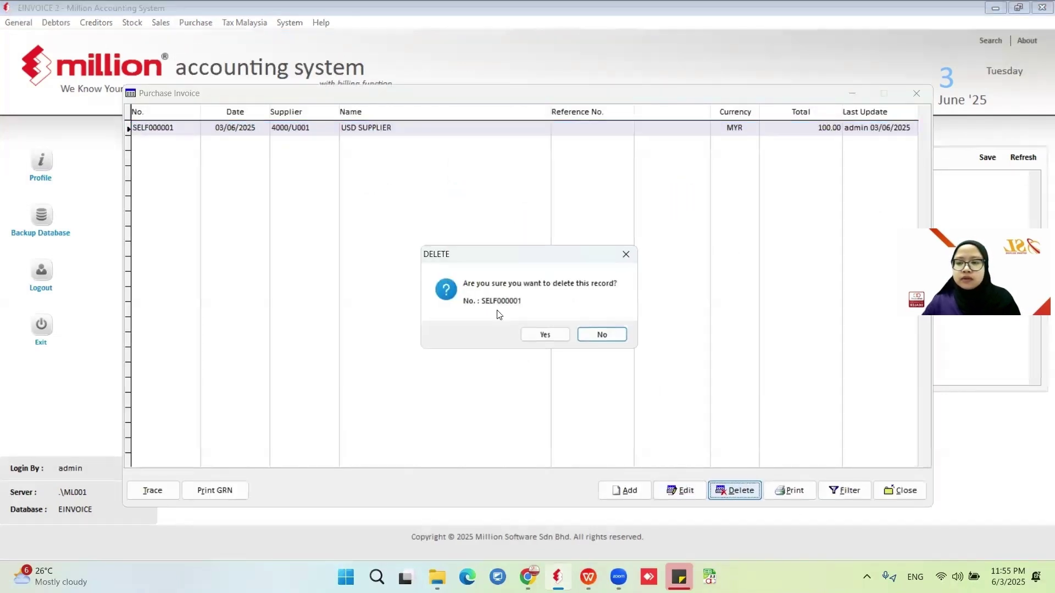
pyautogui.click(545, 335)
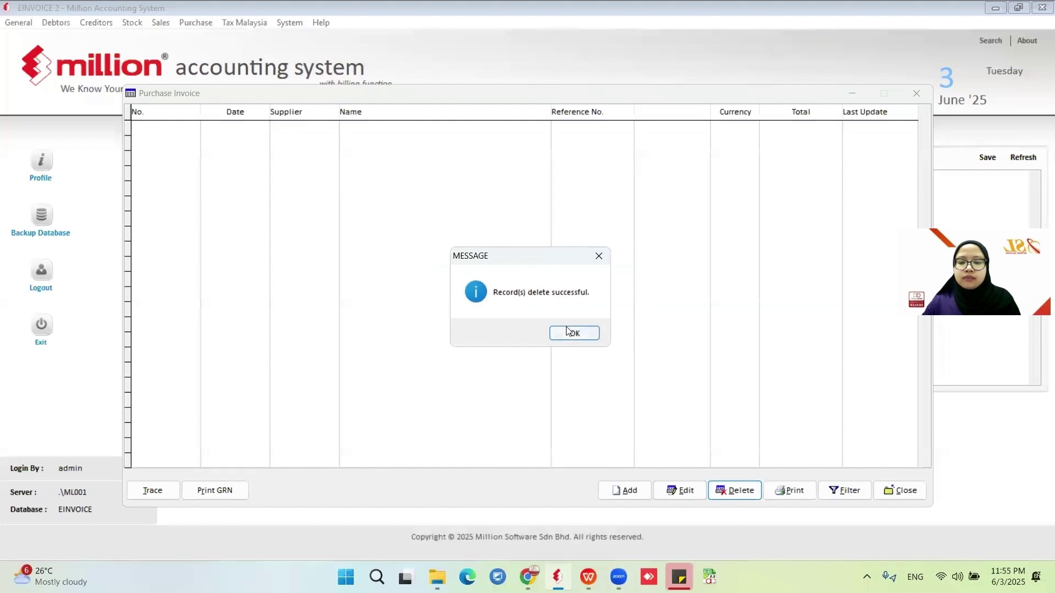
pyautogui.click(571, 333)
# - Start a new purchase invoice with USD SUPPLIER as the supplier
pyautogui.click(625, 490)
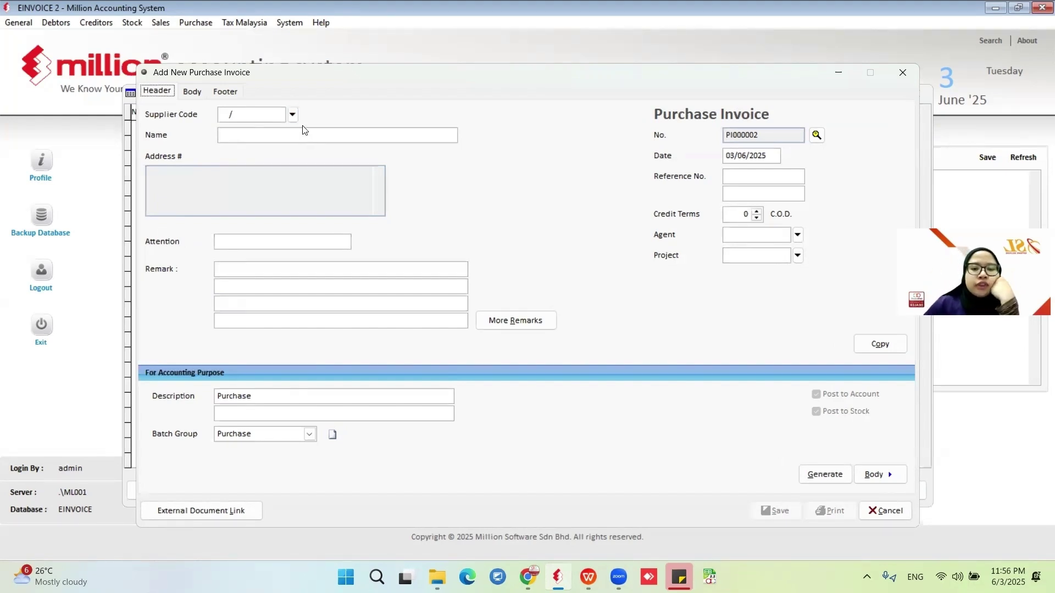
pyautogui.click(293, 115)
pyautogui.click(797, 482)
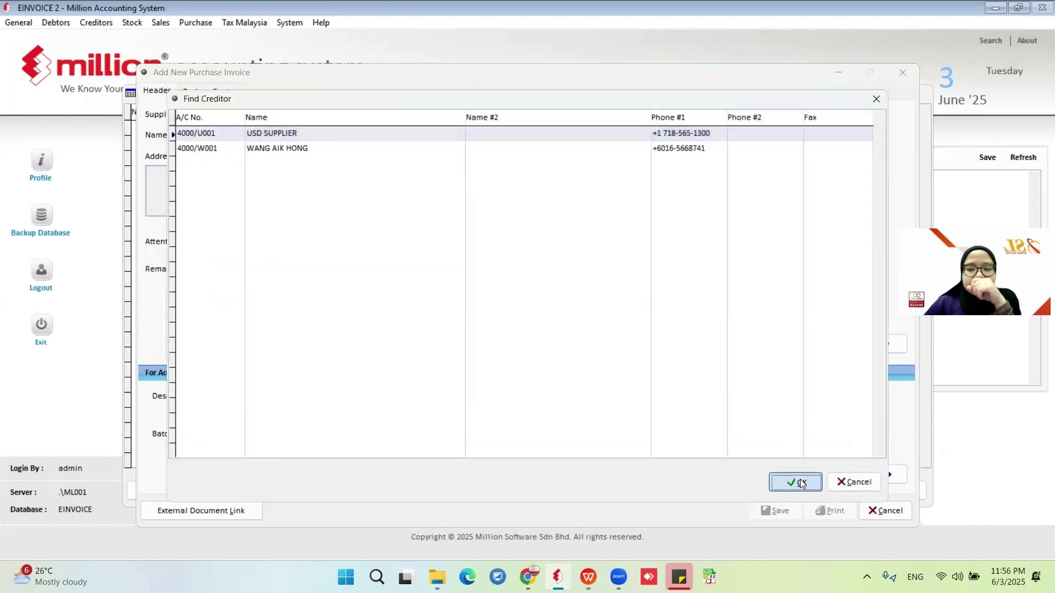
# - Add 20 units of product 1503 MAGAZINE to the body of the new purchase invoice
pyautogui.click(197, 93)
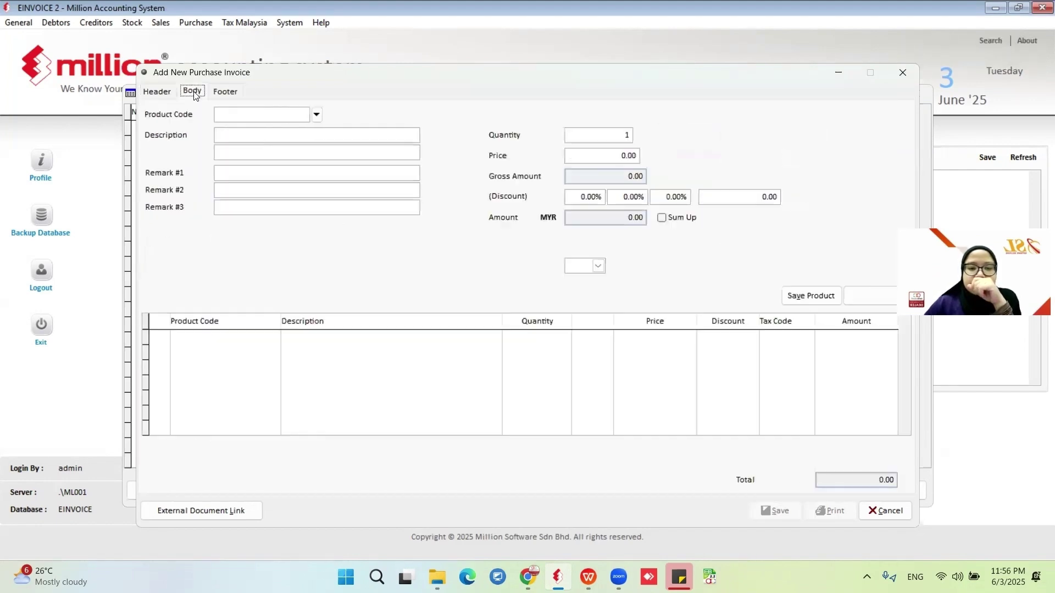
pyautogui.click(315, 114)
pyautogui.click(360, 144)
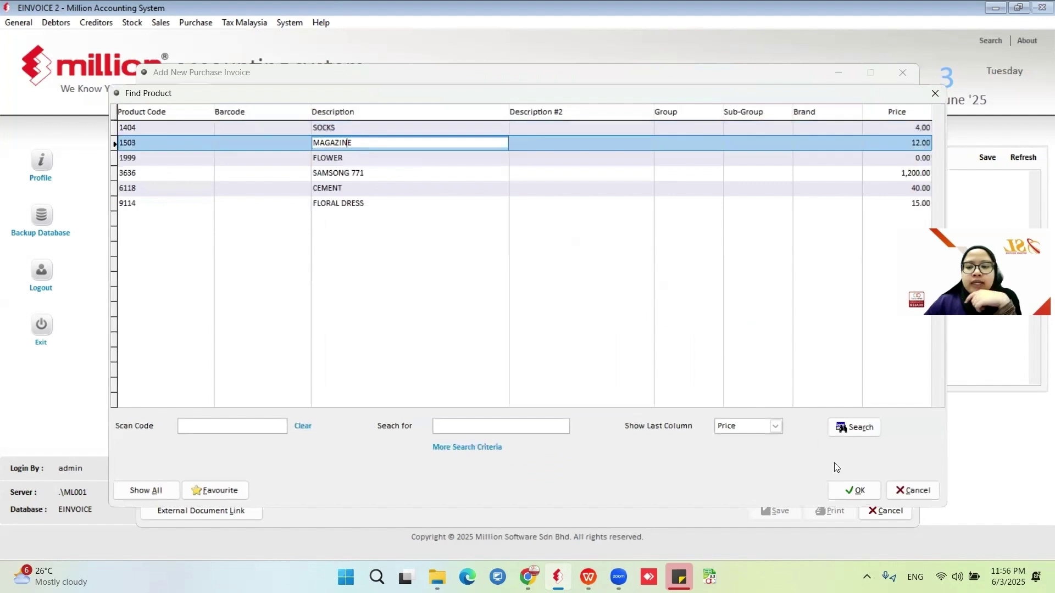
pyautogui.click(861, 494)
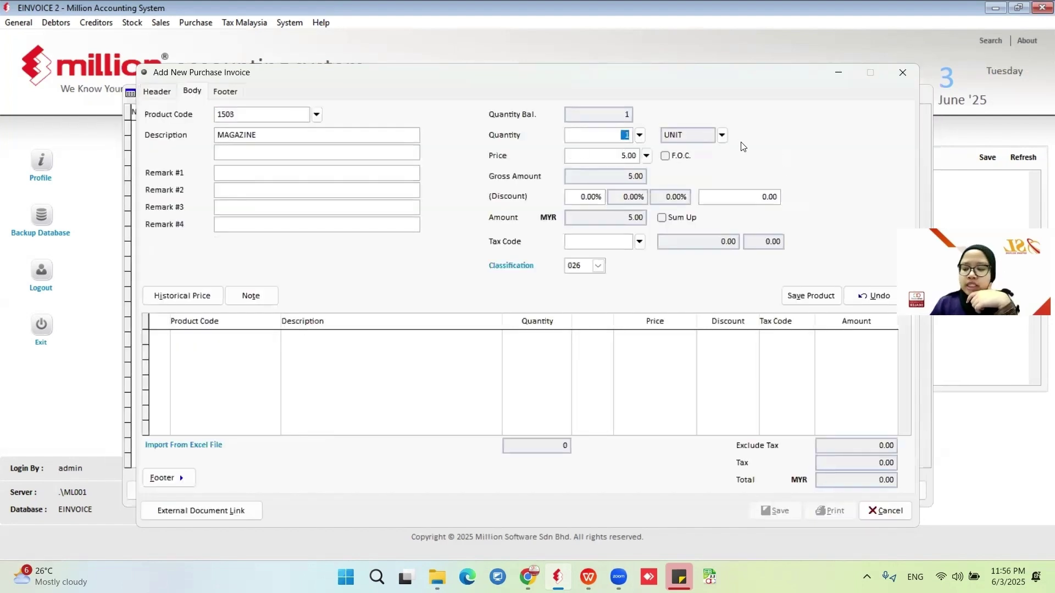
pyautogui.write('20')
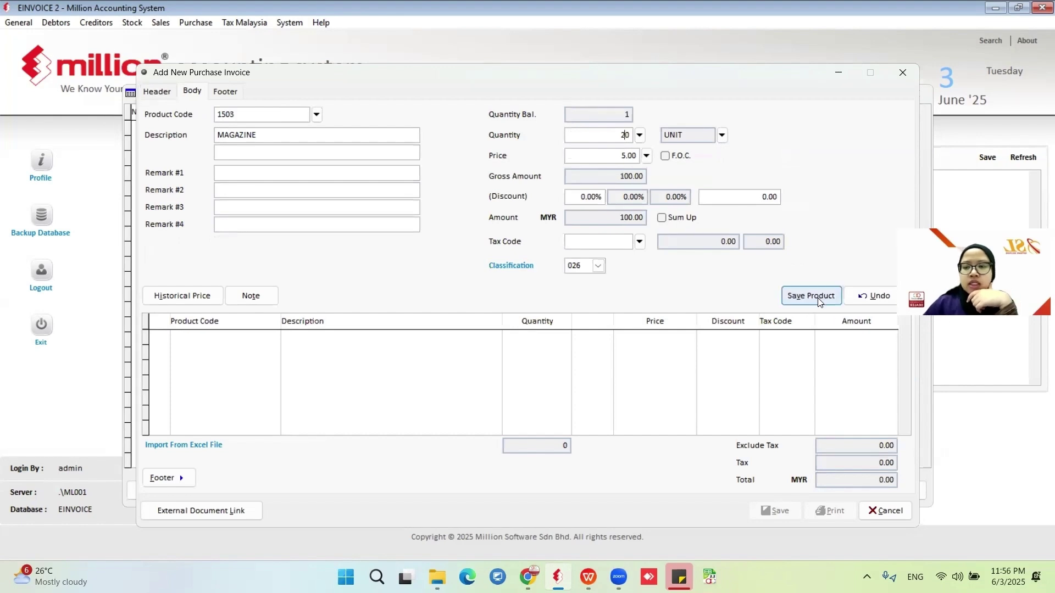
pyautogui.click(819, 297)
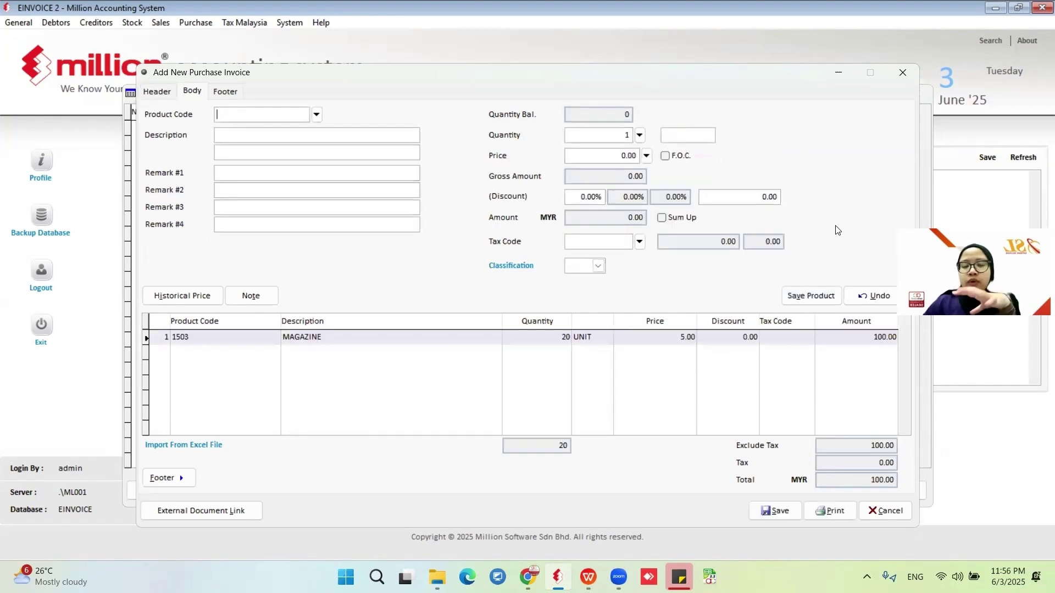
# - Switch the new invoice's document number to the "Purchase Invoice for Selfbilled" set with prefix SELF
pyautogui.click(786, 508)
pyautogui.click(816, 135)
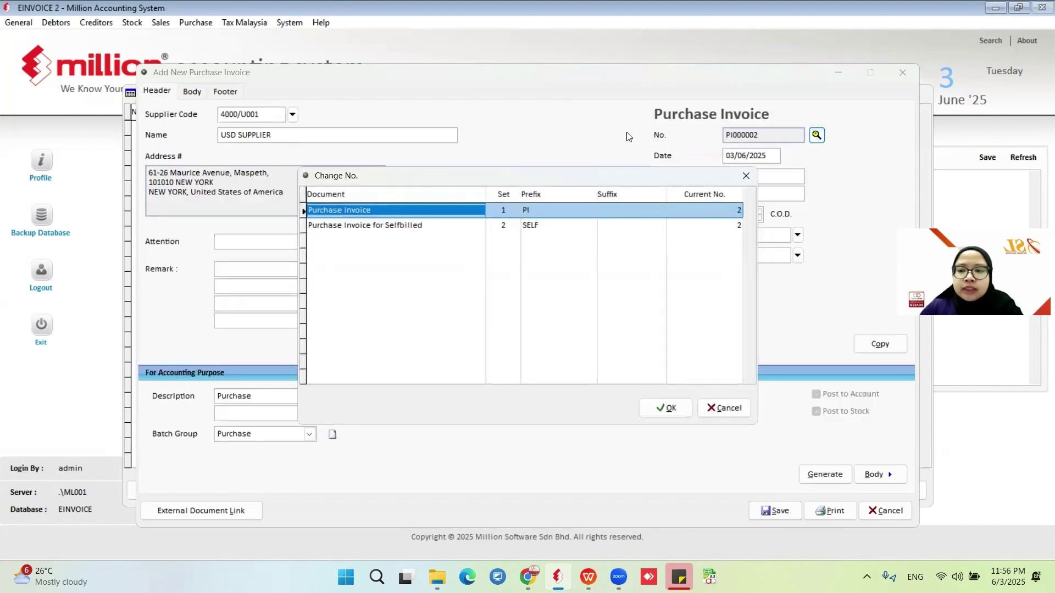
pyautogui.click(522, 227)
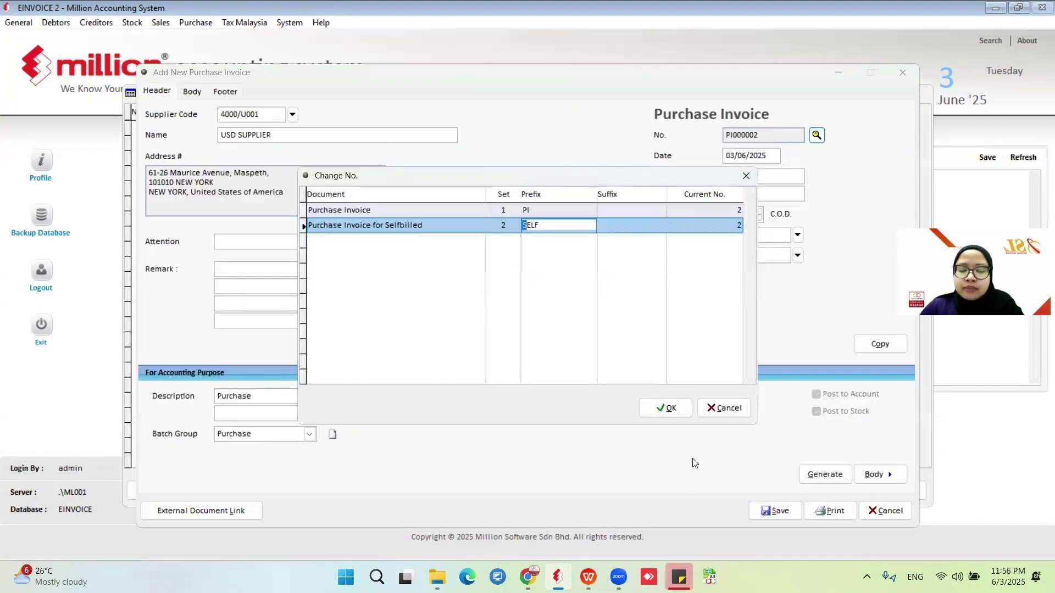
pyautogui.click(666, 408)
# - Enter K457896 as the Reference No. of Customs Form No. 1,9 in the new invoice's e-Invoice additional information
pyautogui.click(236, 91)
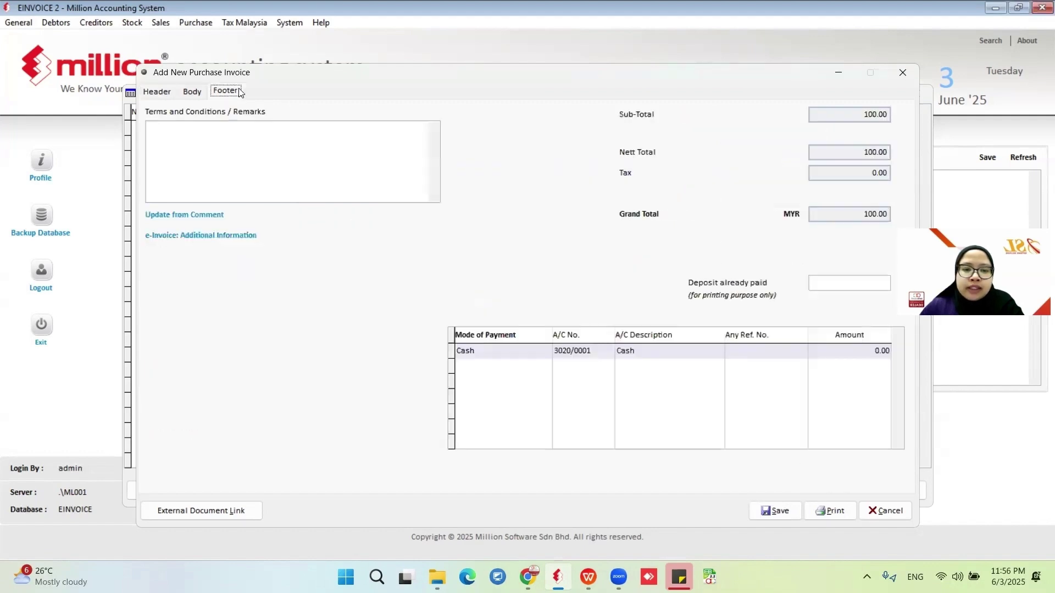
pyautogui.click(186, 236)
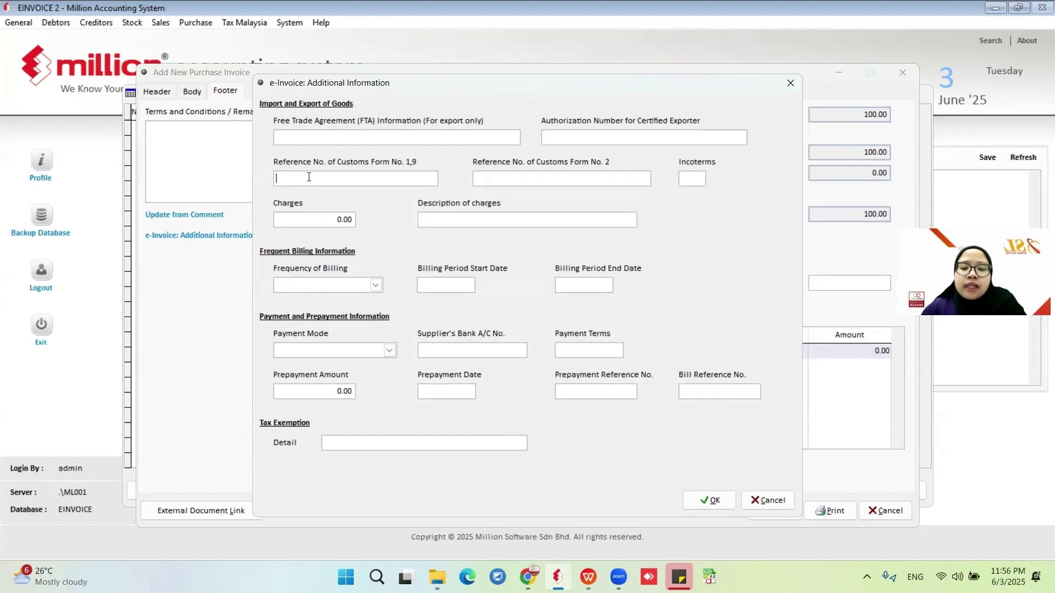
pyautogui.write('K')
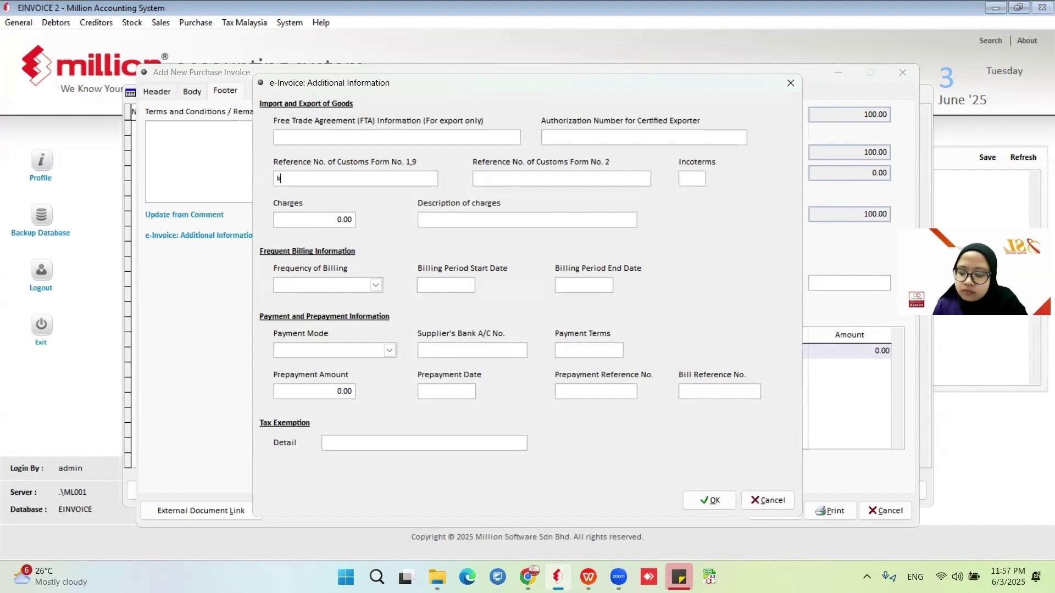
pyautogui.write('457896')
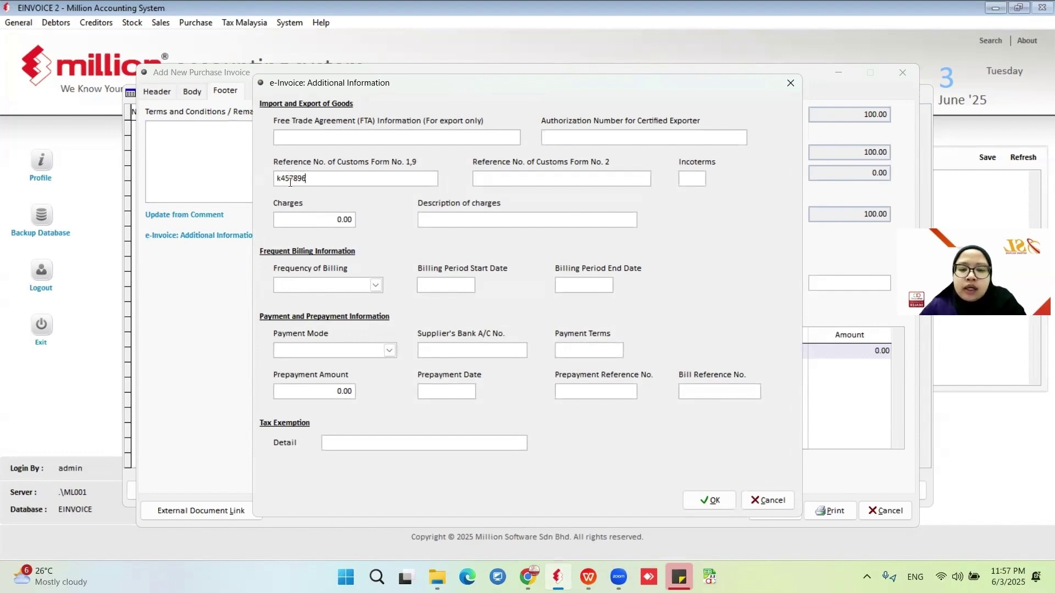
pyautogui.click(276, 179)
pyautogui.press('Delete')
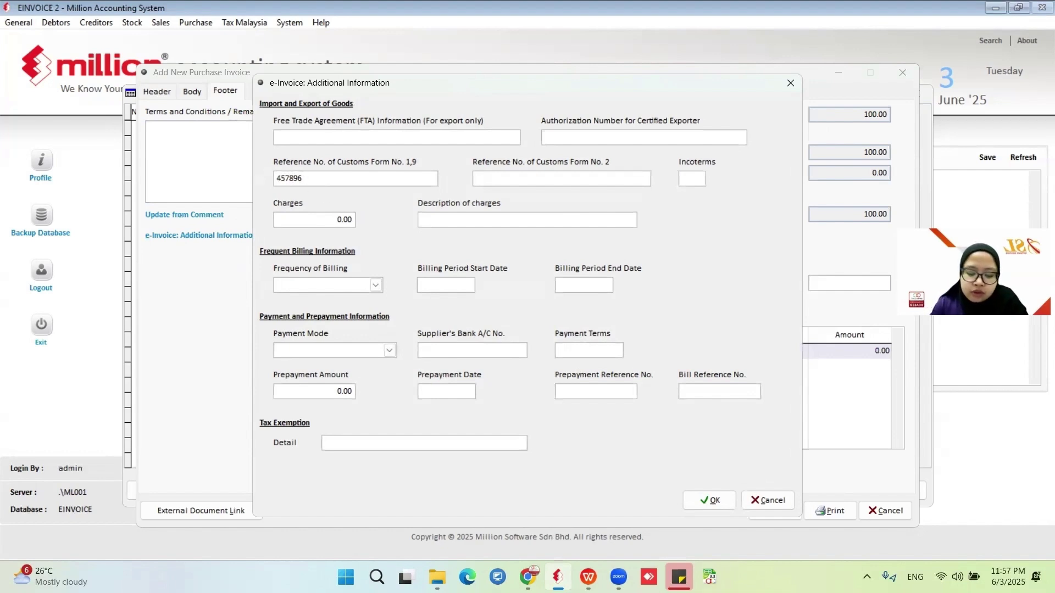
pyautogui.write('K')
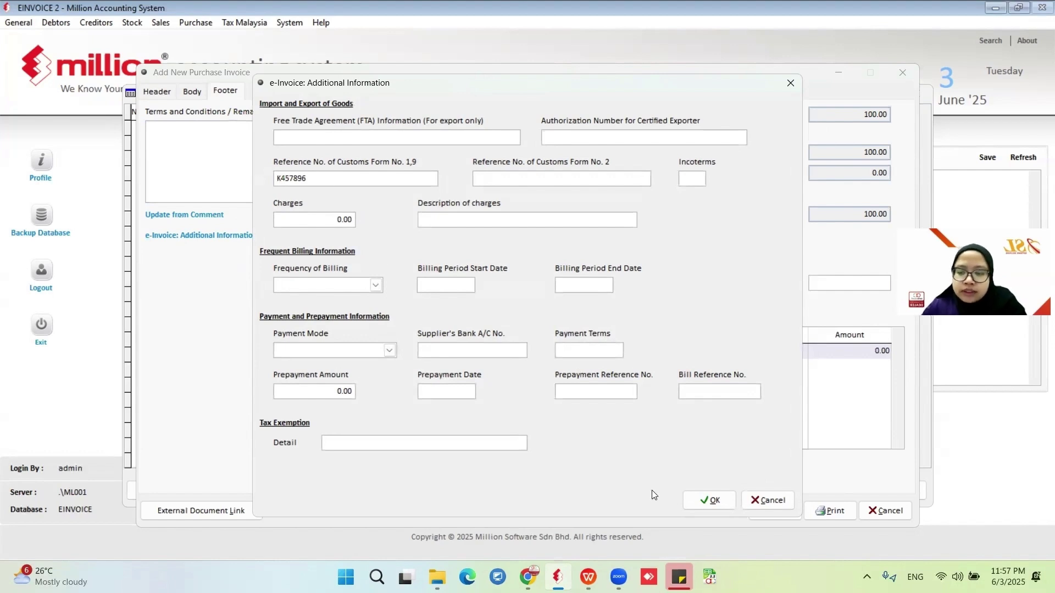
pyautogui.click(708, 500)
pyautogui.click(538, 332)
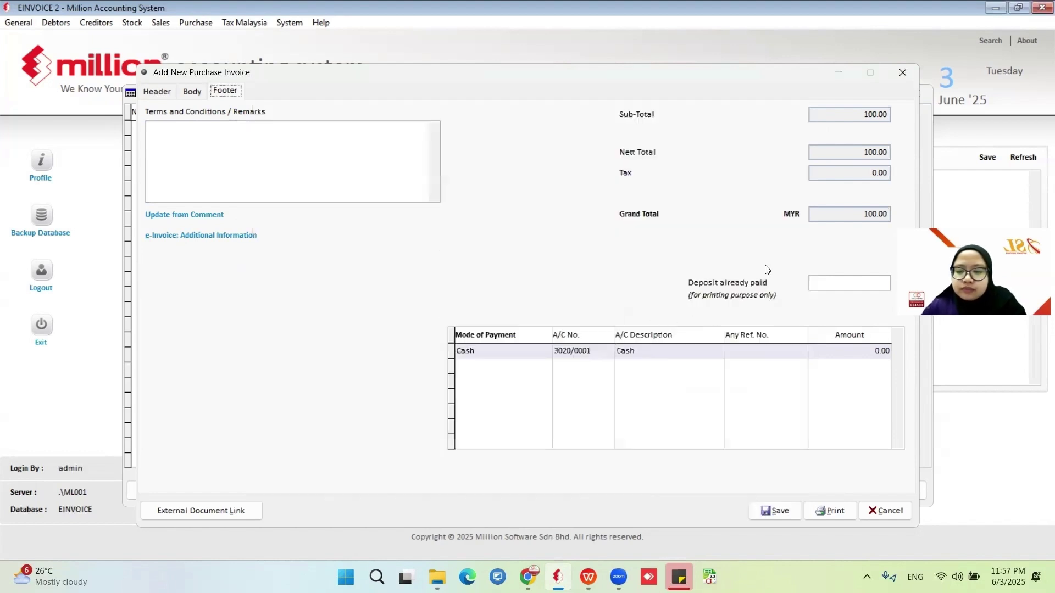
# - Save the self-billed purchase invoice, leave the blank follow-on invoice form and close the purchase invoice list
pyautogui.click(776, 510)
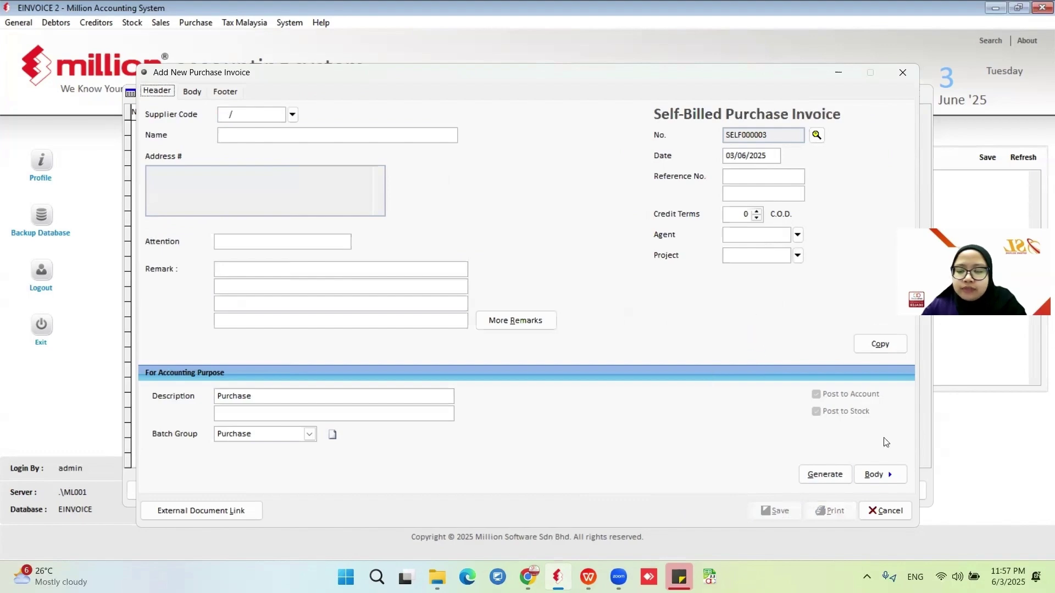
pyautogui.click(887, 511)
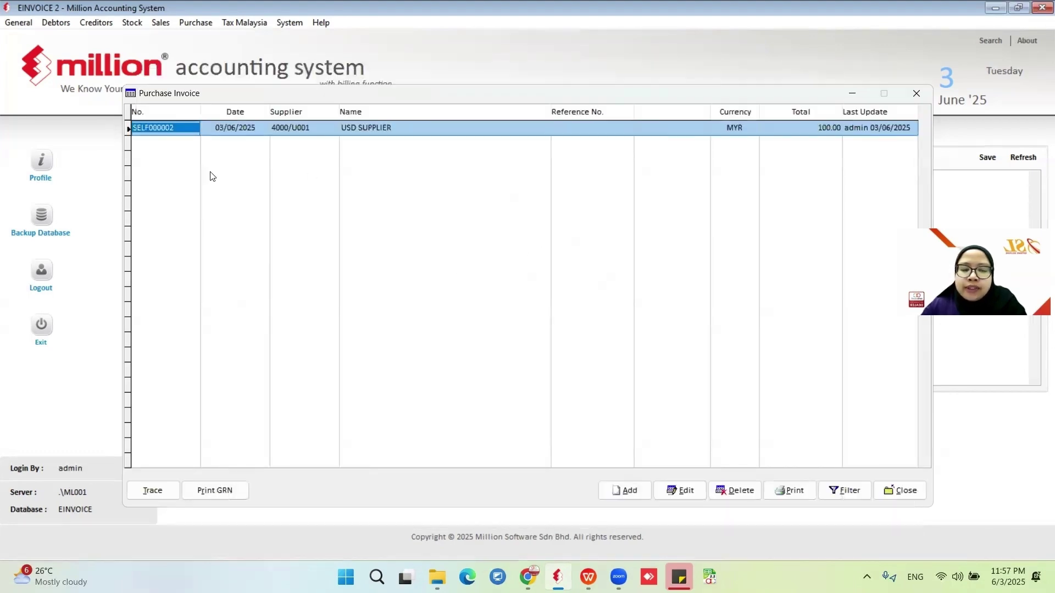
pyautogui.click(895, 490)
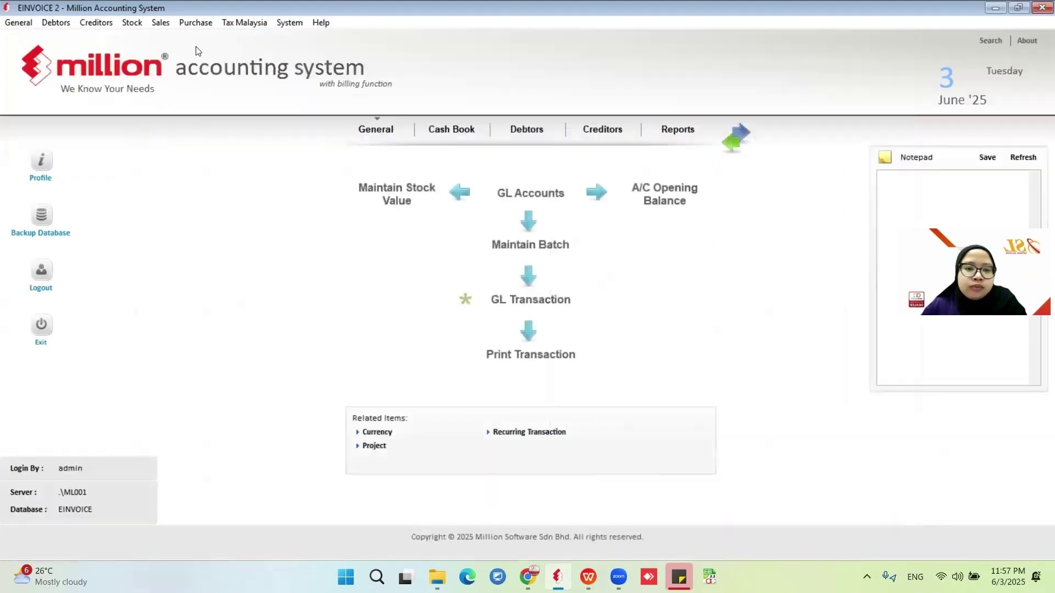
# - Send the self-billed invoice SELF000002 for USD SUPPLIER as an e-invoice
pyautogui.click(195, 22)
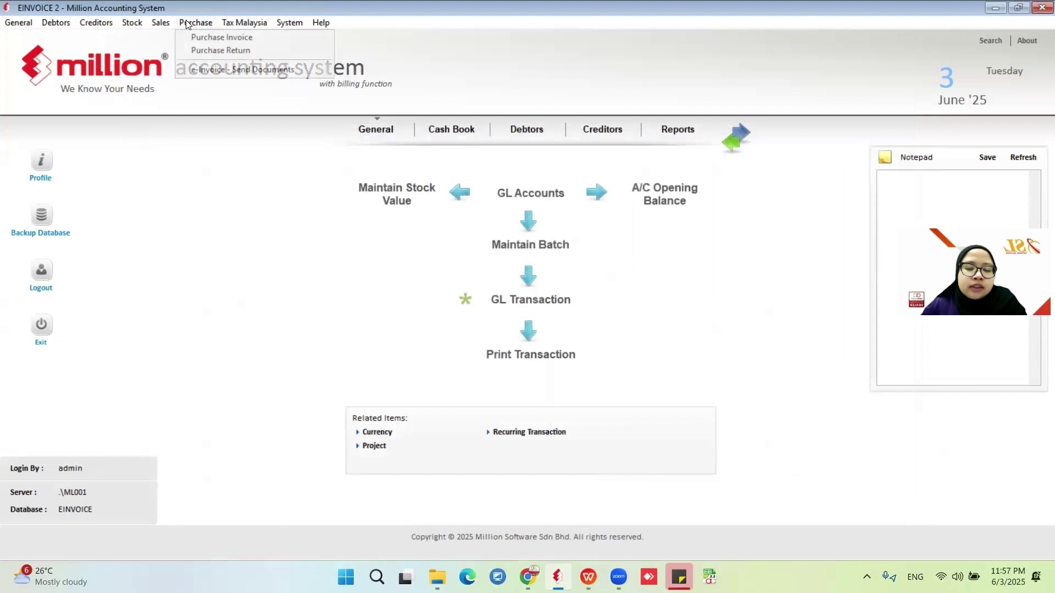
pyautogui.click(209, 70)
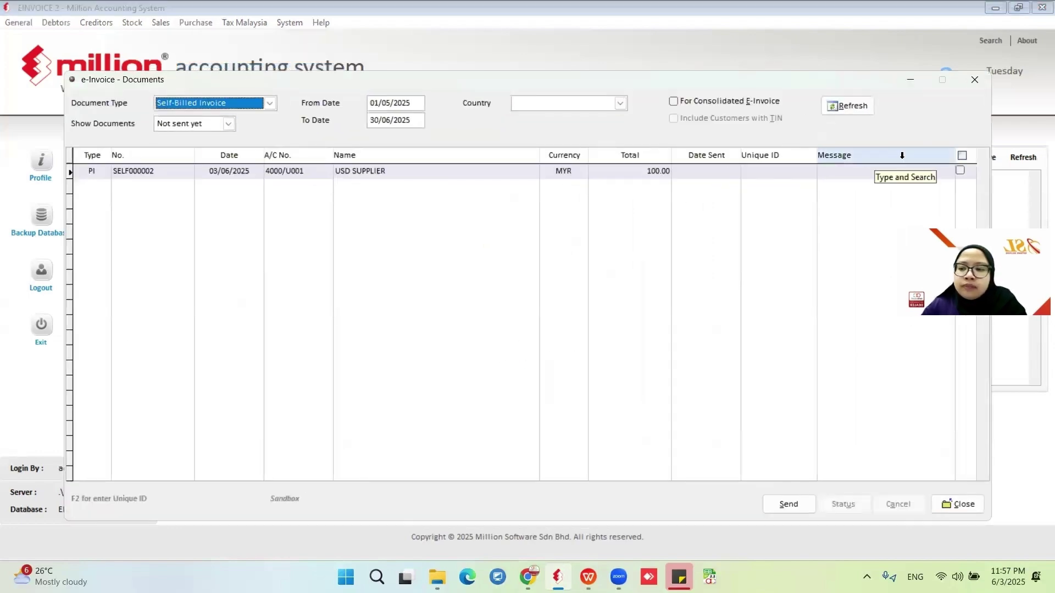
pyautogui.click(960, 170)
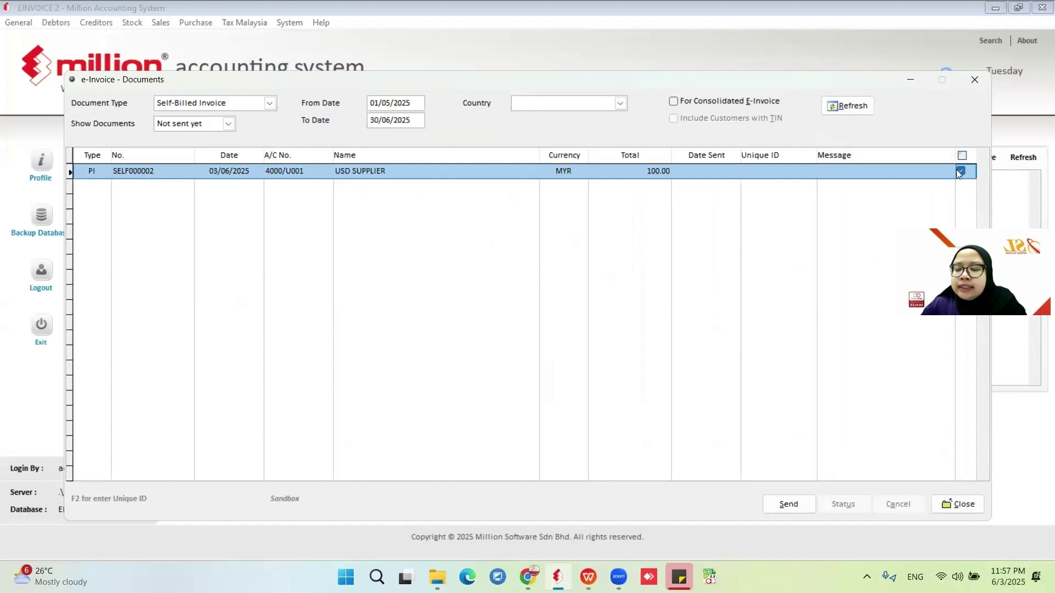
pyautogui.click(806, 497)
pyautogui.click(516, 334)
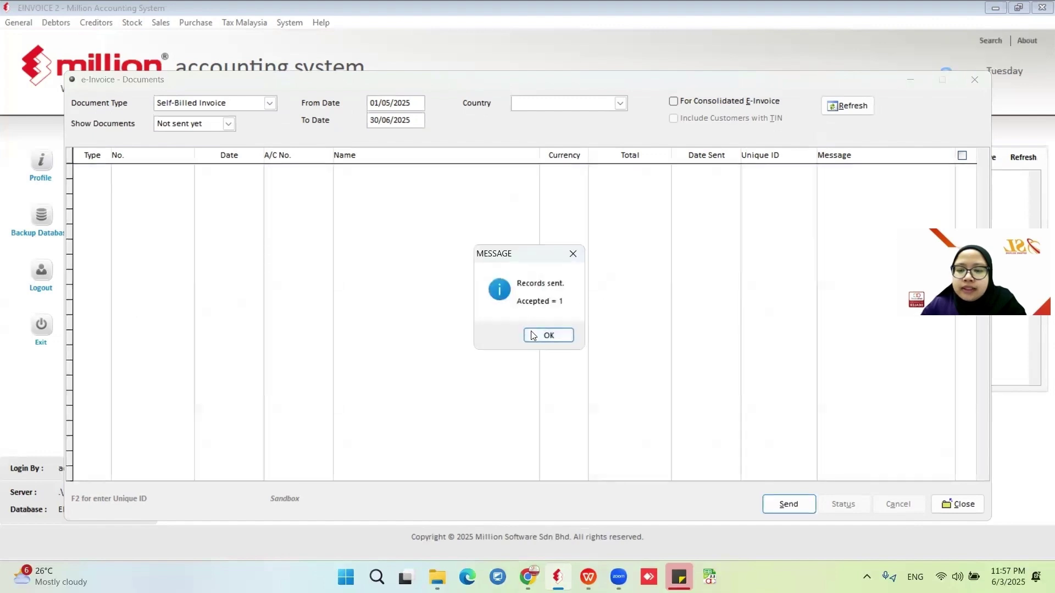
pyautogui.click(533, 335)
# - List the sent self-billed e-invoices, query the submission status of SELF000002 and close the e-invoice documents window
pyautogui.click(229, 123)
pyautogui.click(165, 134)
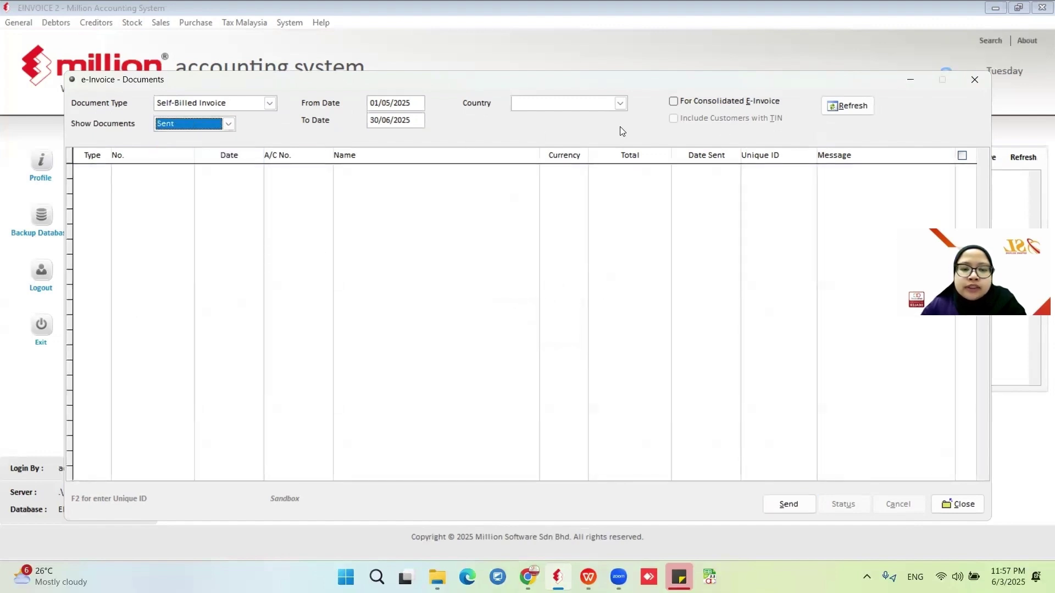
pyautogui.click(847, 106)
pyautogui.click(960, 171)
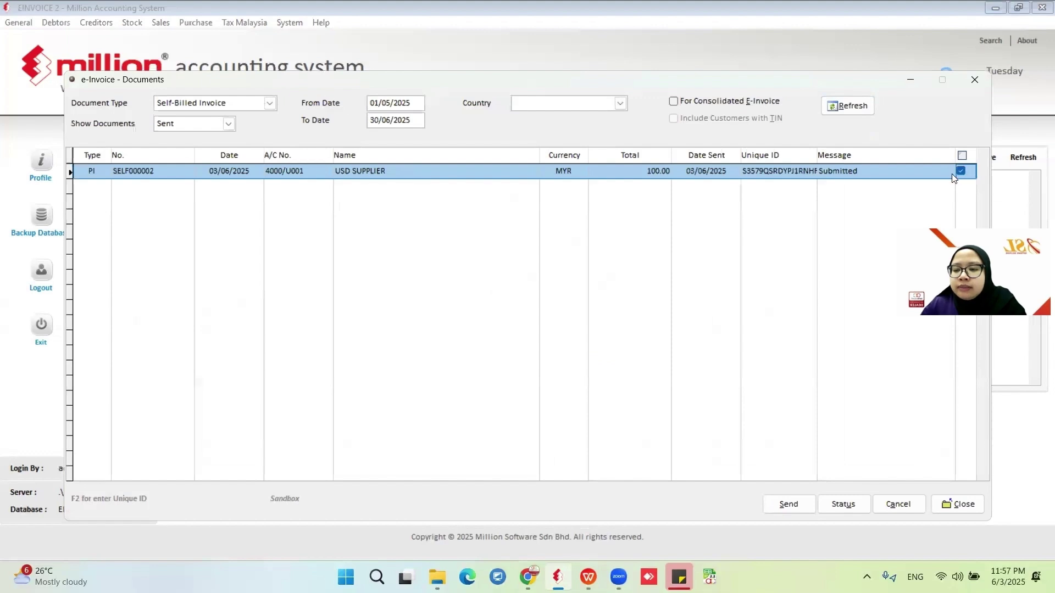
pyautogui.click(842, 505)
pyautogui.click(544, 333)
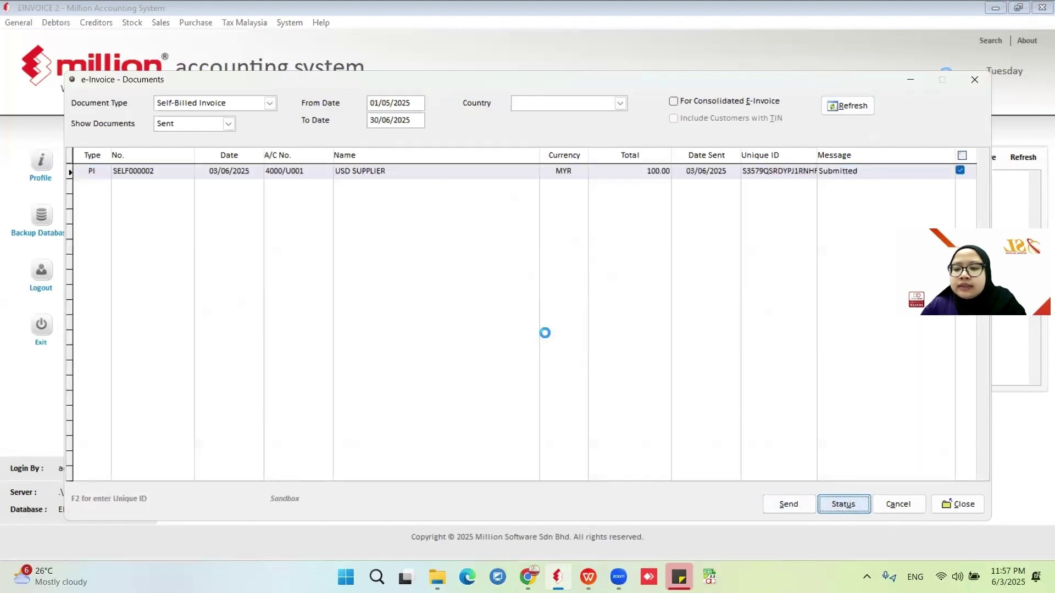
pyautogui.click(843, 502)
pyautogui.click(544, 332)
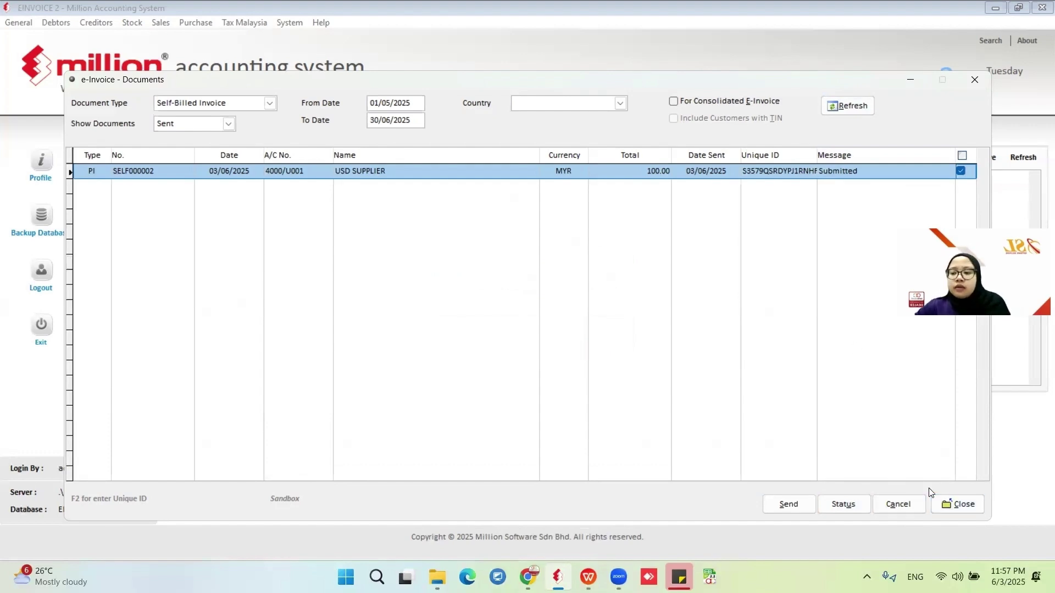
pyautogui.click(971, 508)
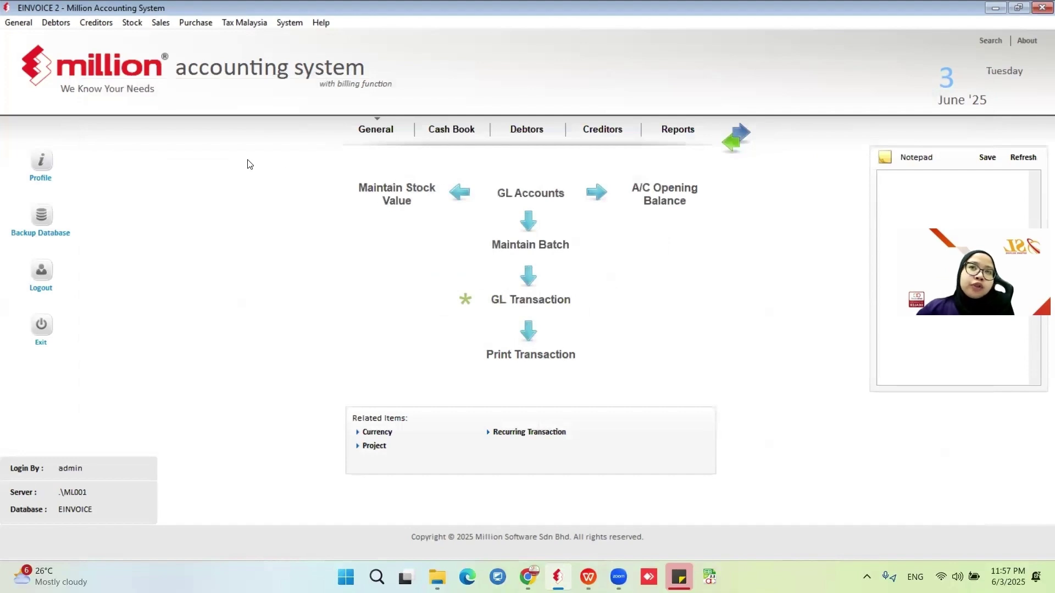
# - Switch to the MyInvois Portal in Chrome and start a new Self-billed Invoice document, version v 1.1
pyautogui.click(195, 24)
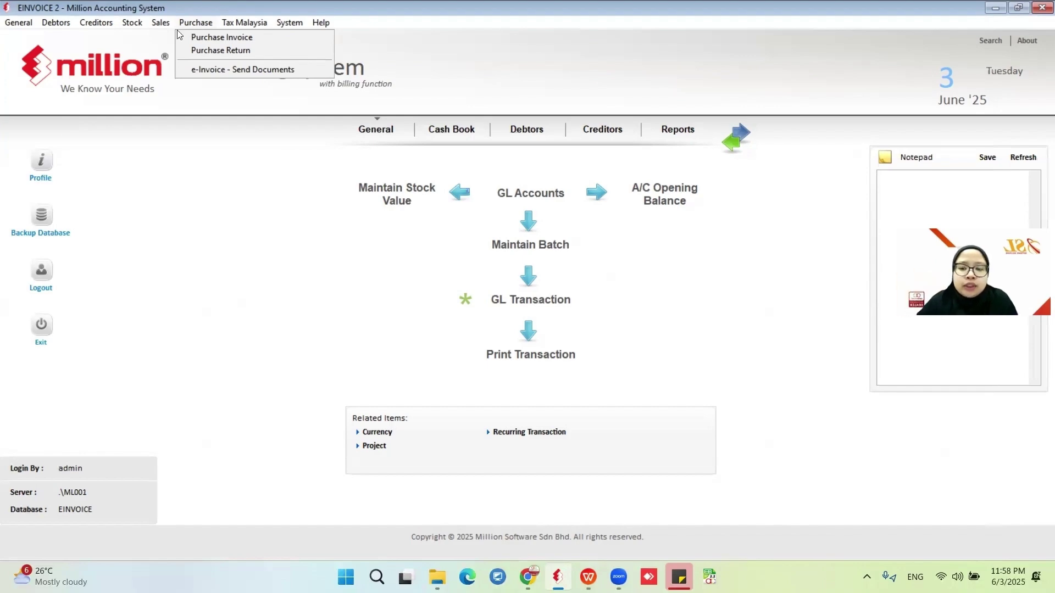
pyautogui.click(548, 575)
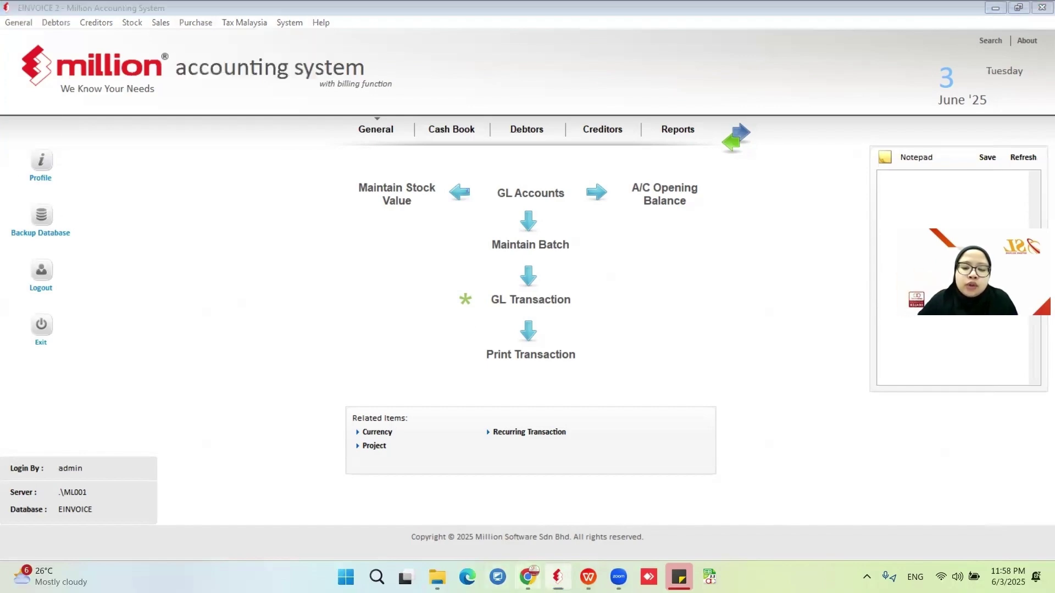
pyautogui.click(528, 577)
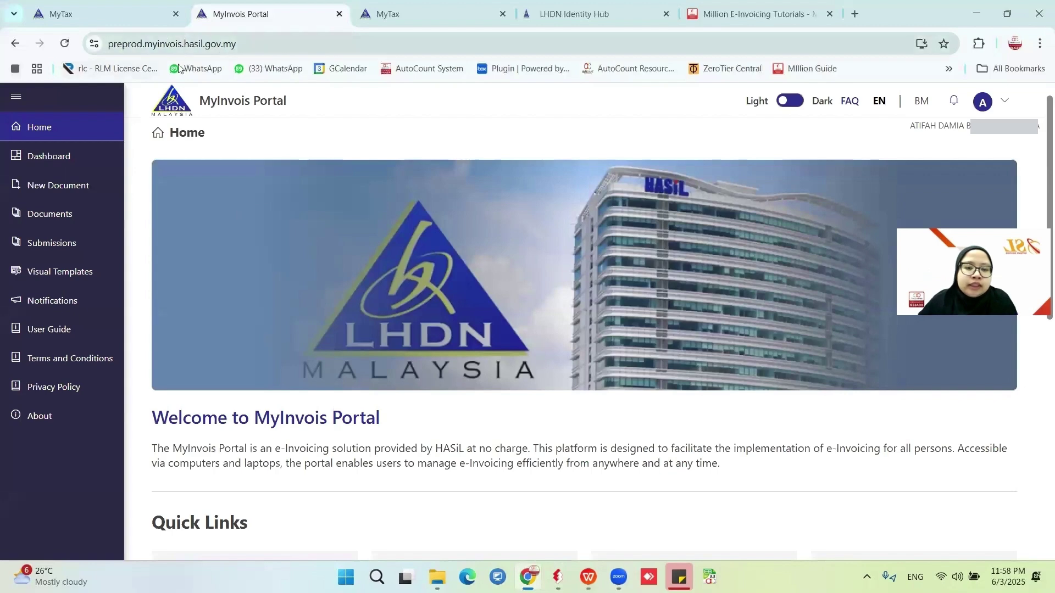
pyautogui.click(66, 187)
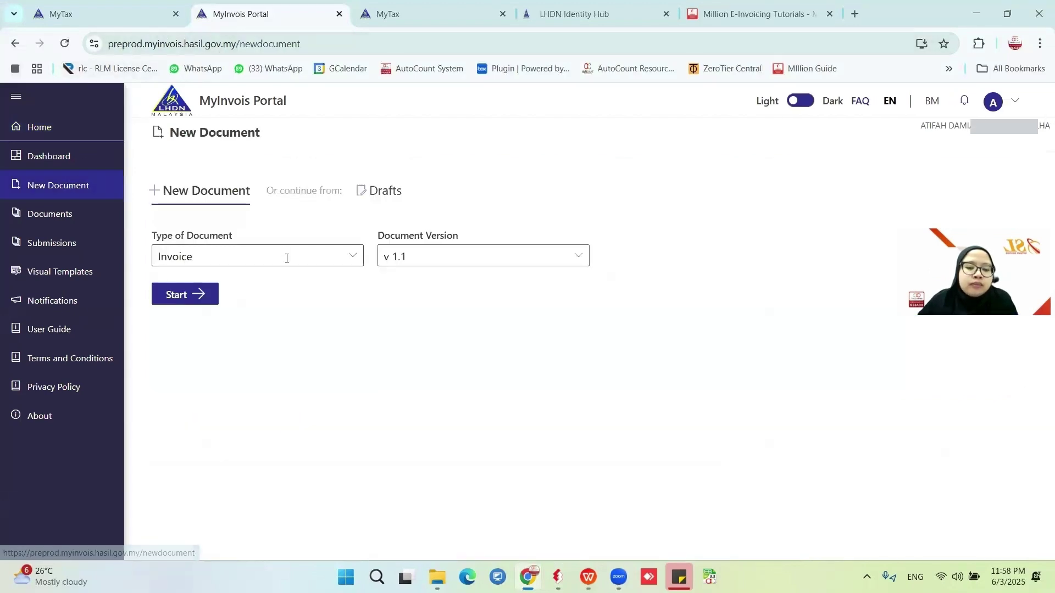
pyautogui.click(287, 258)
pyautogui.click(346, 260)
pyautogui.click(225, 384)
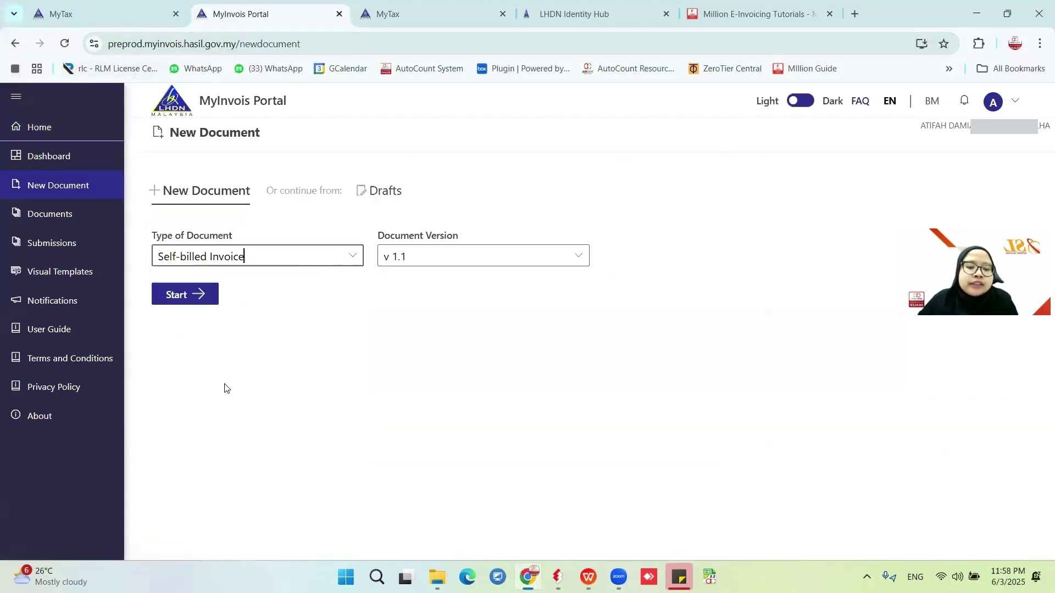
pyautogui.click(199, 294)
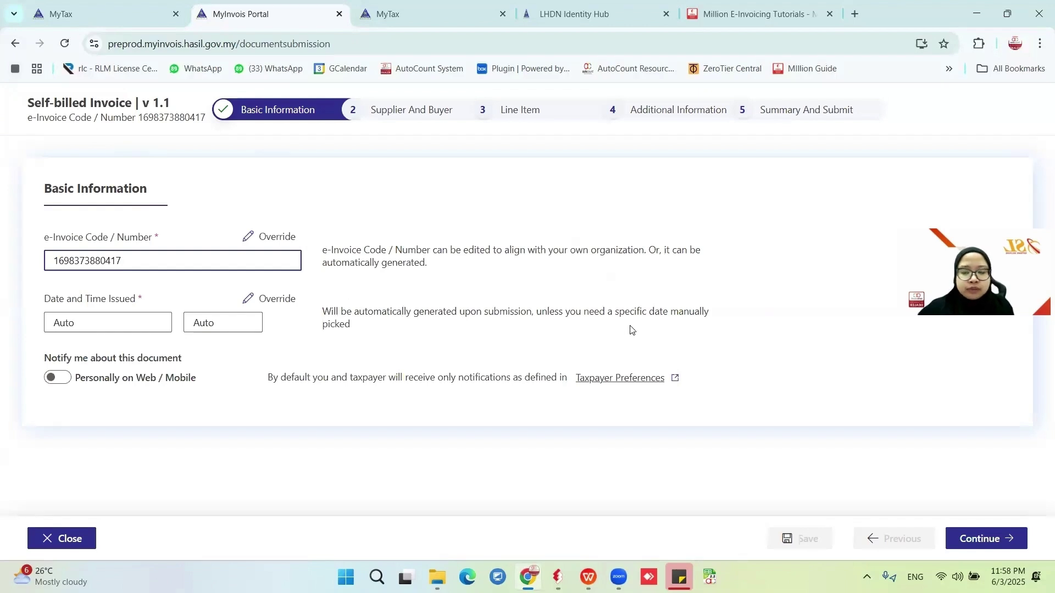
# - Switch back to Million Accounting System, close the purchase invoice list and start a new cash book payment
pyautogui.click(558, 577)
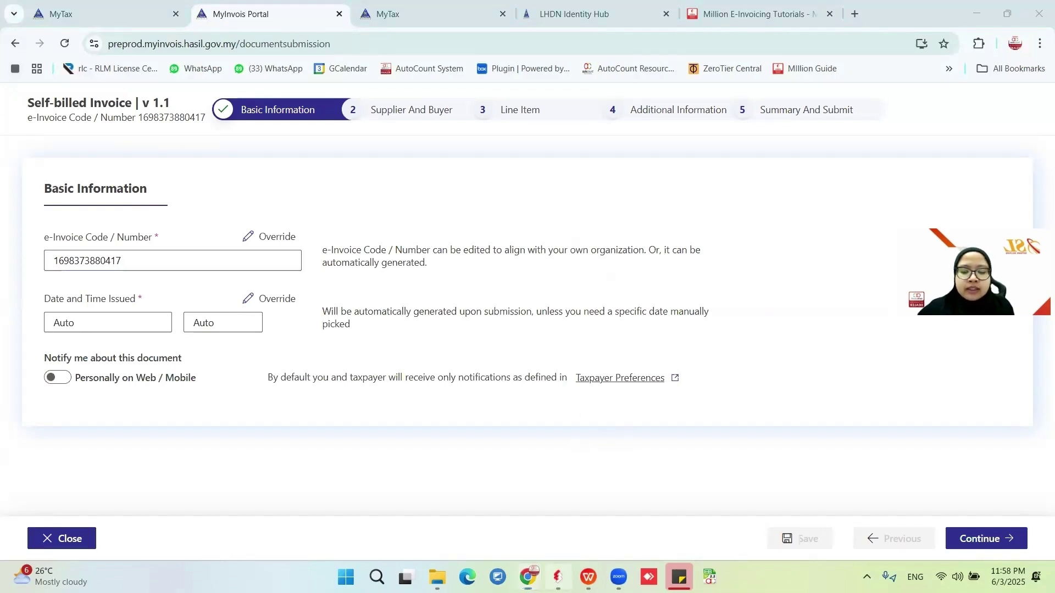
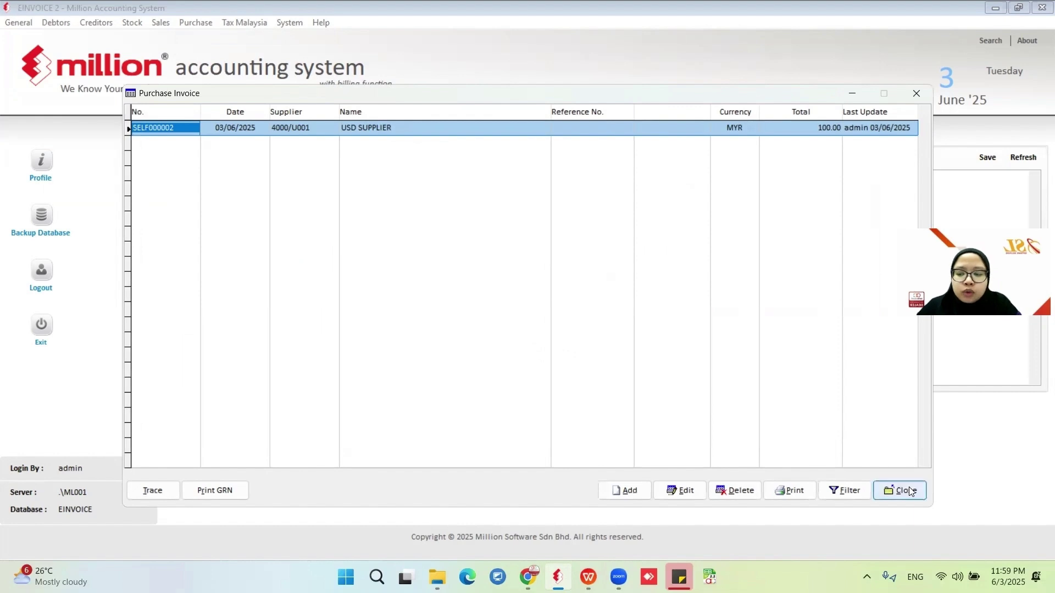
pyautogui.click(899, 490)
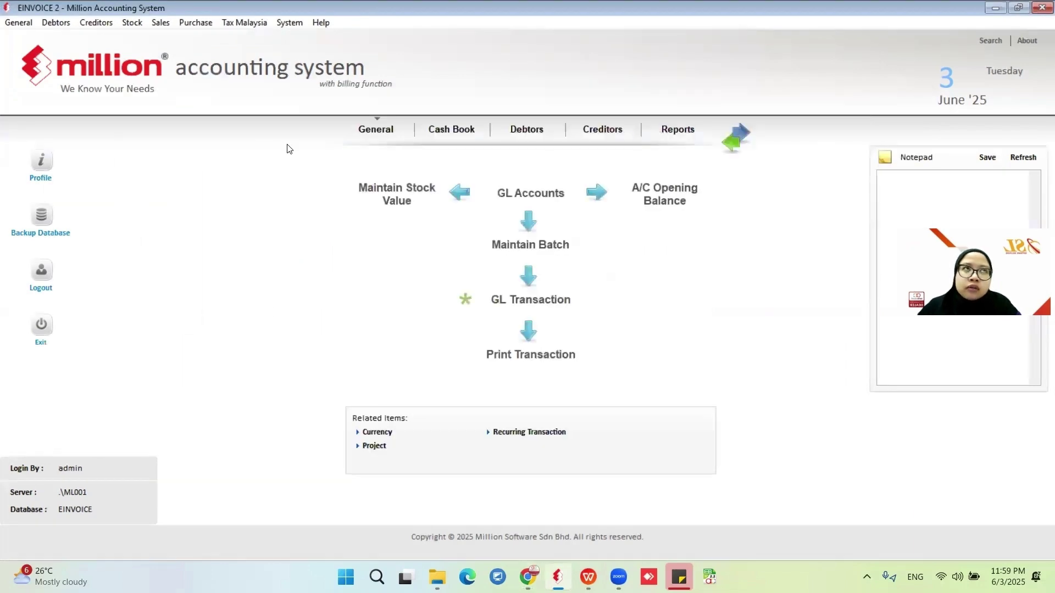
pyautogui.click(25, 23)
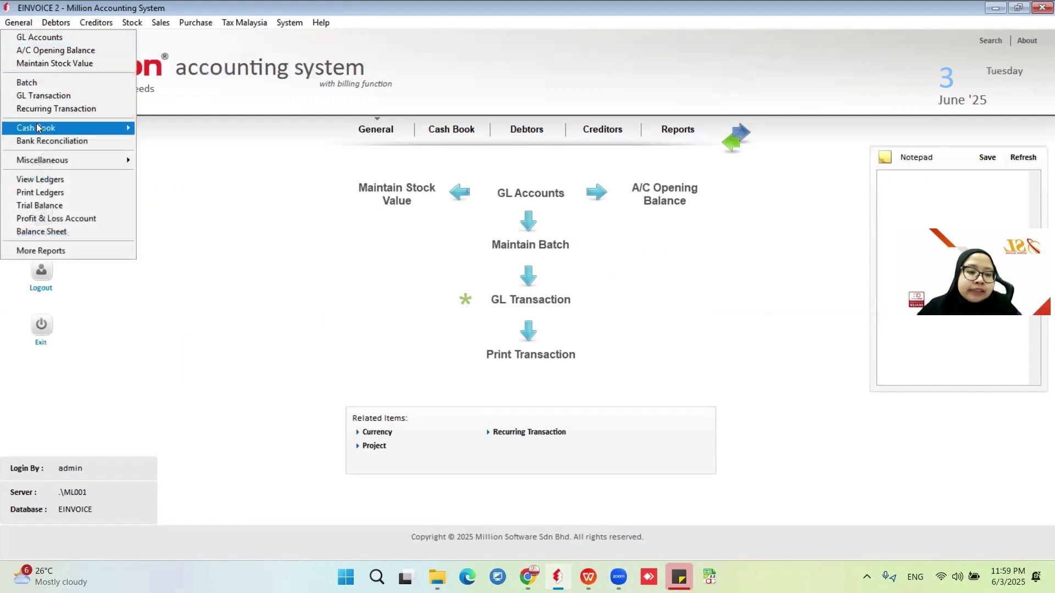
pyautogui.moveTo(126, 129)
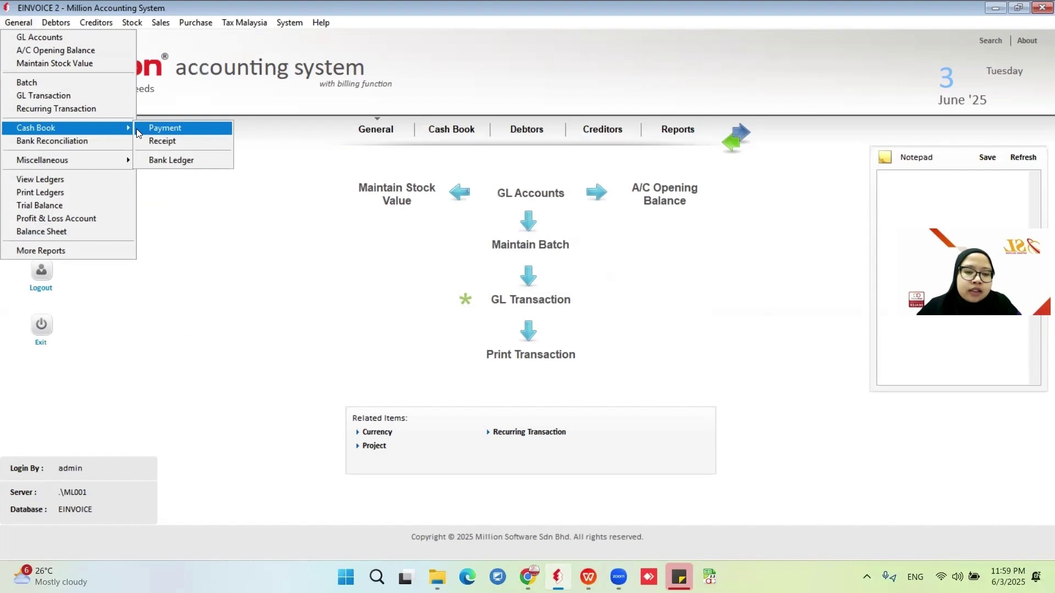
pyautogui.click(165, 128)
pyautogui.click(661, 499)
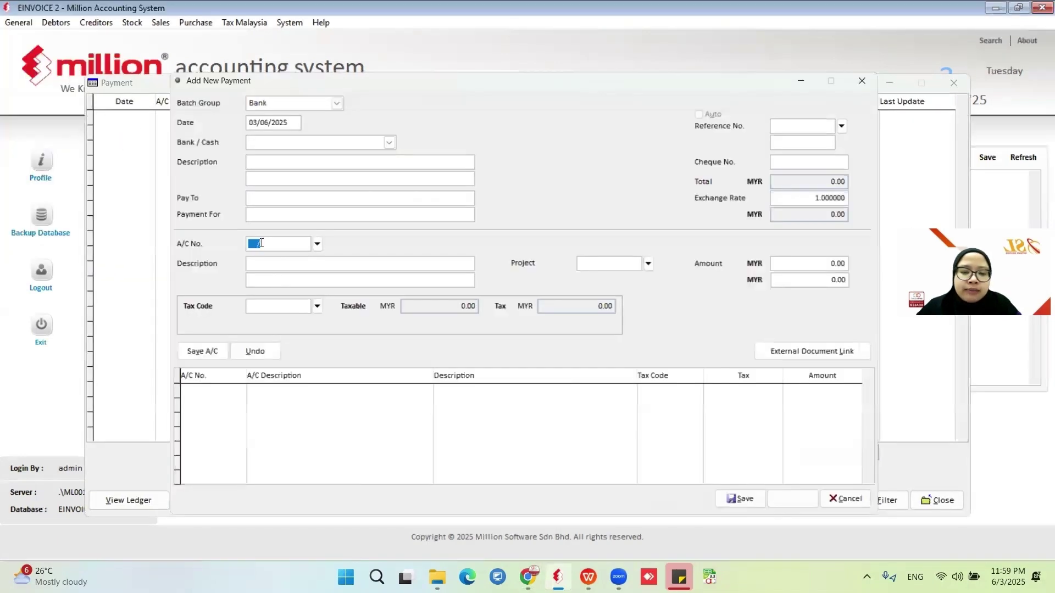
# - Describe the Bank - PBB A/C payment as RENTAL - MAY and enter the landlord's name as payee
pyautogui.click(248, 156)
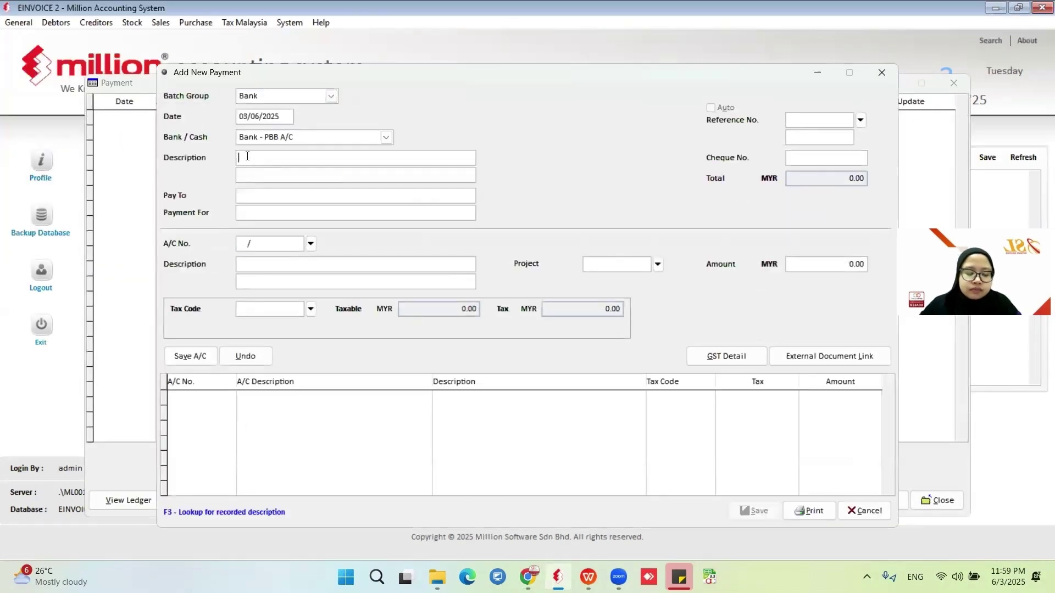
pyautogui.write('RENTA')
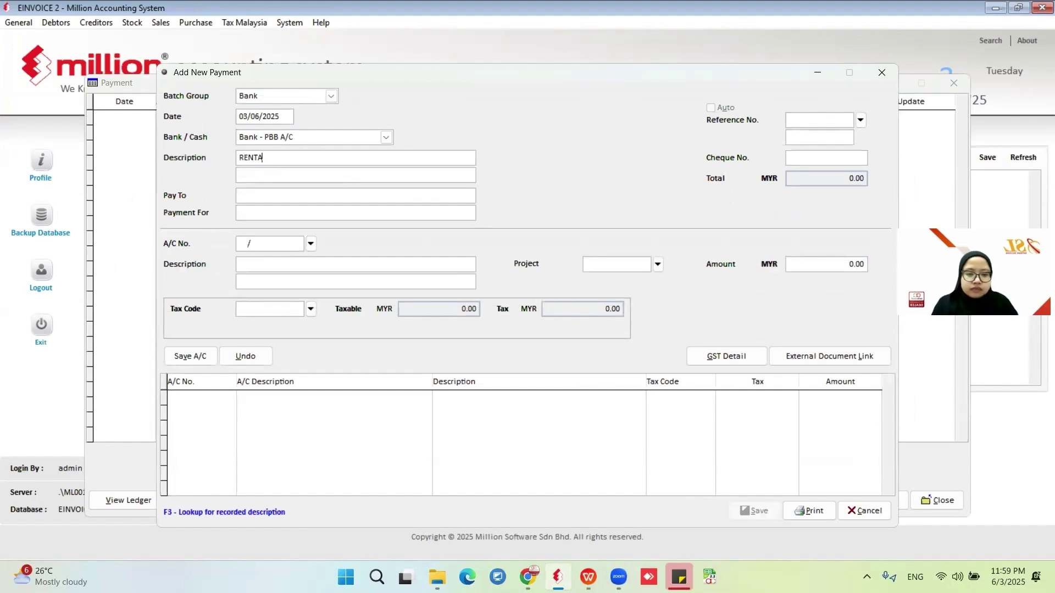
pyautogui.write('L - MAY')
pyautogui.click(438, 194)
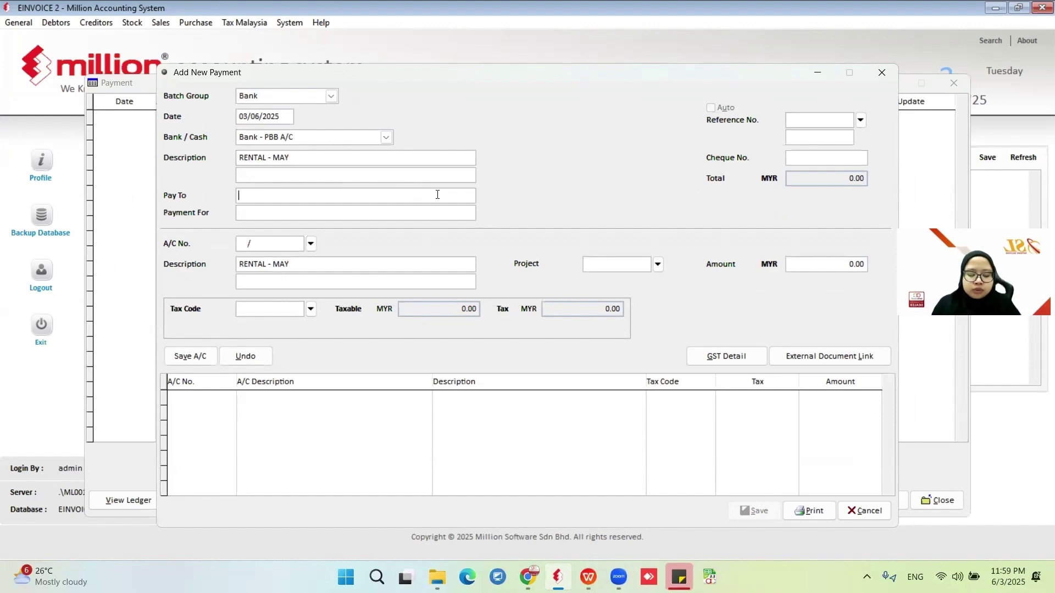
pyautogui.write('MR HO')
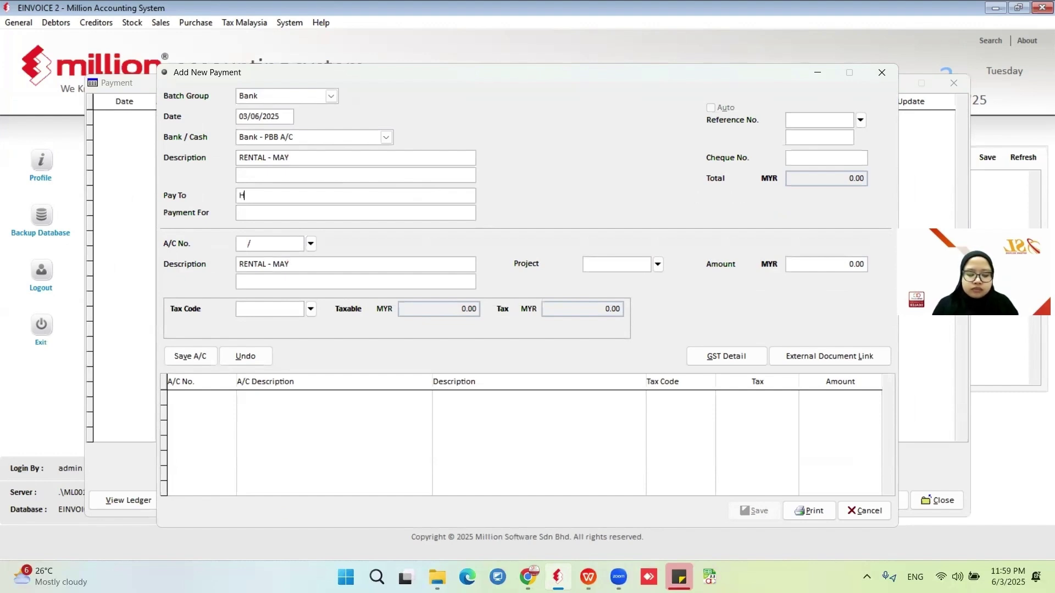
pyautogui.write('NG')
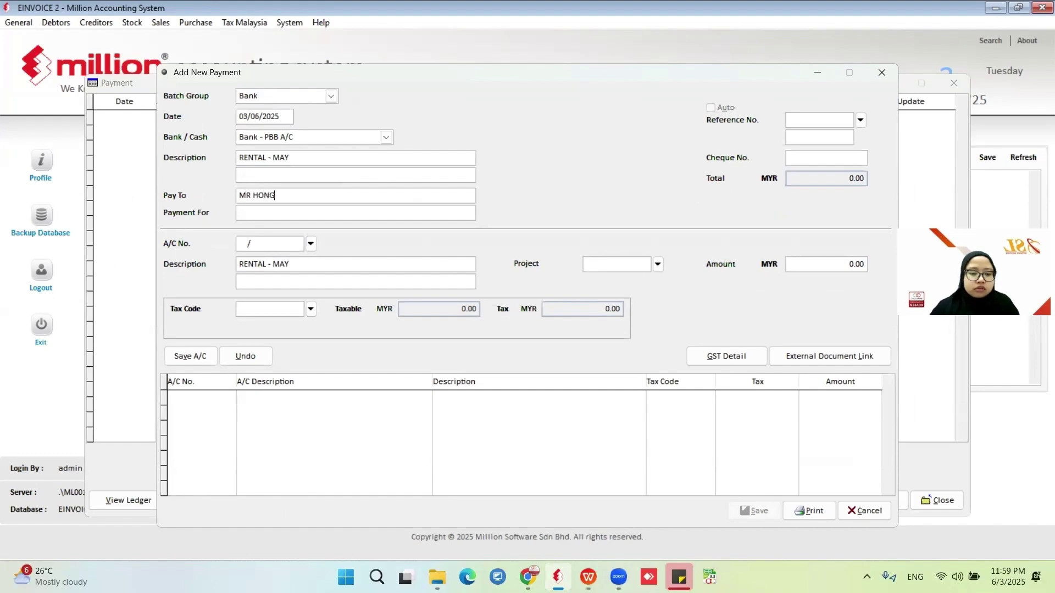
# - Search the accounts for RENTAL and assign the Office Rental expenditure account to the payment line
pyautogui.click(311, 245)
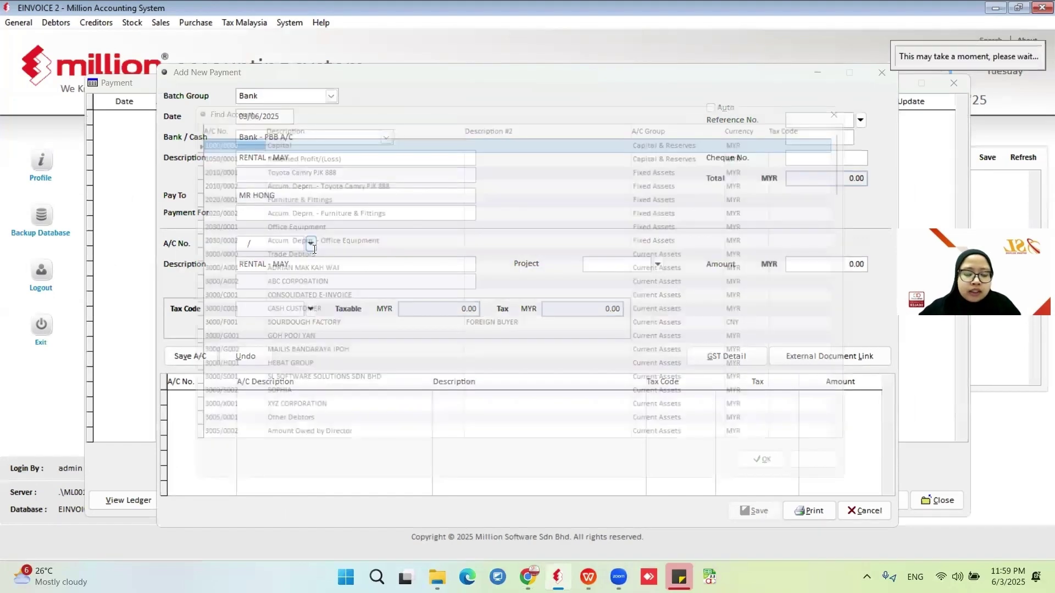
pyautogui.write('RENT')
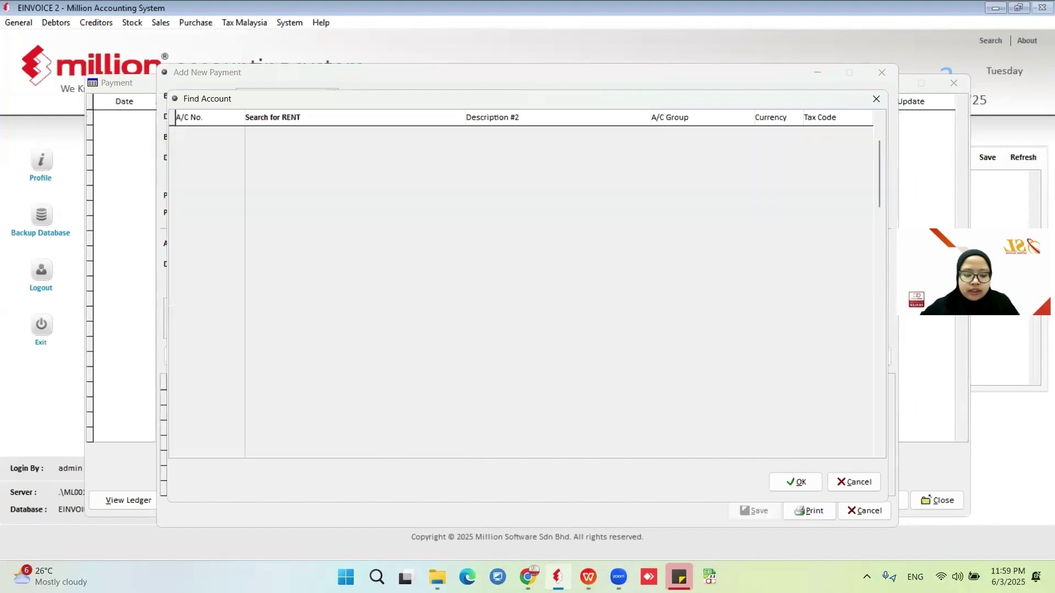
pyautogui.write('AL')
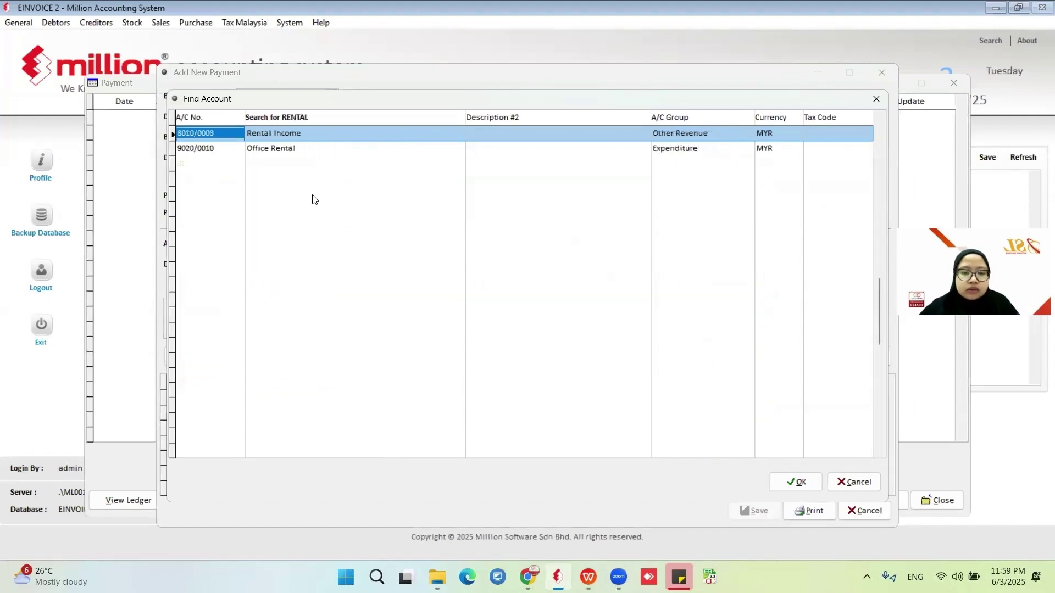
pyautogui.click(292, 149)
pyautogui.click(779, 478)
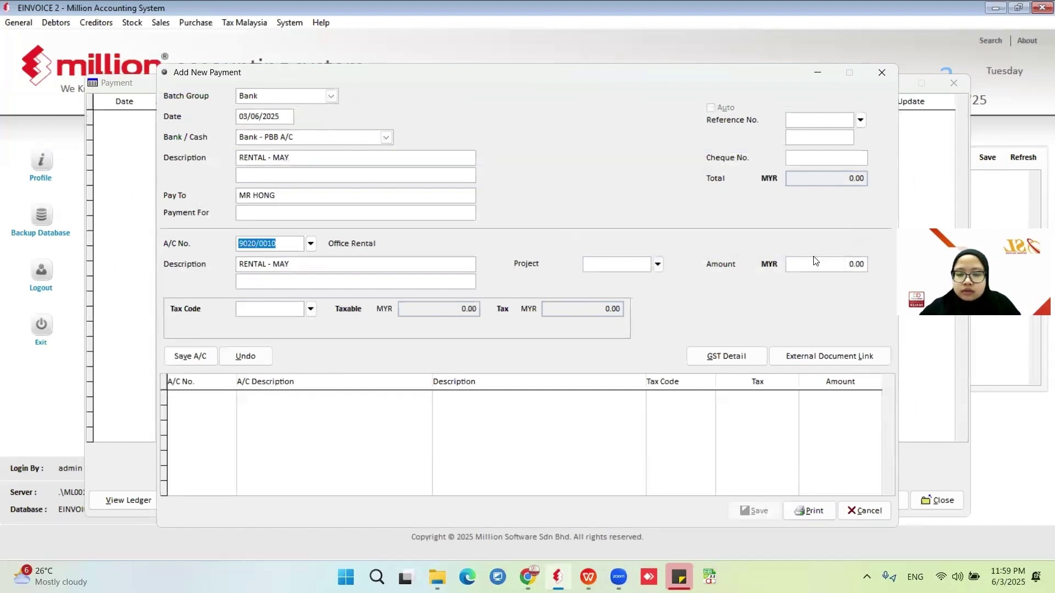
# - Set the rental line's amount to 400.00, save the line and the payment, and close the blank payment form
pyautogui.click(847, 263)
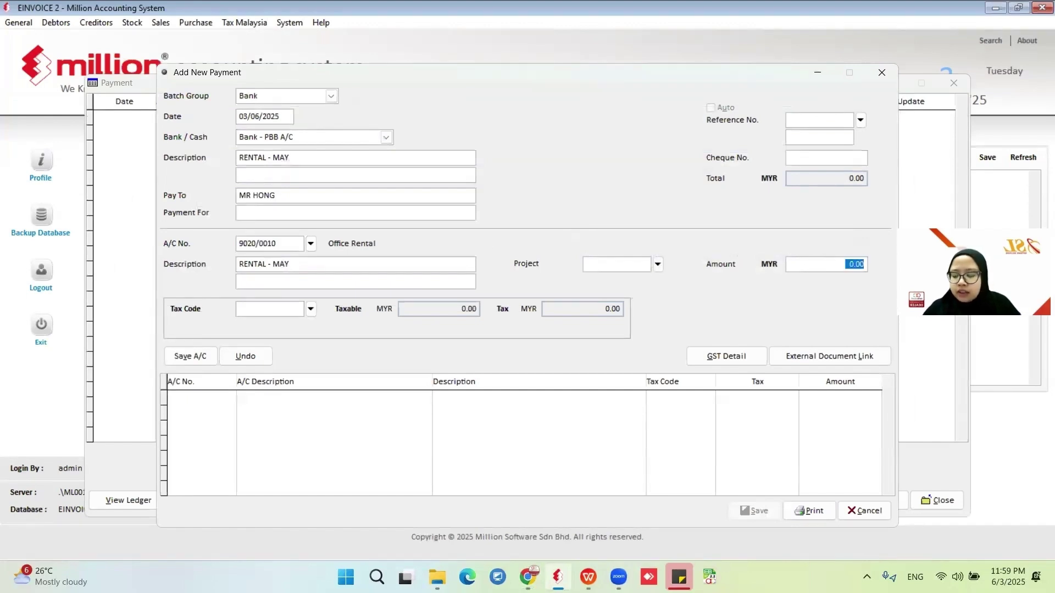
pyautogui.write('400.')
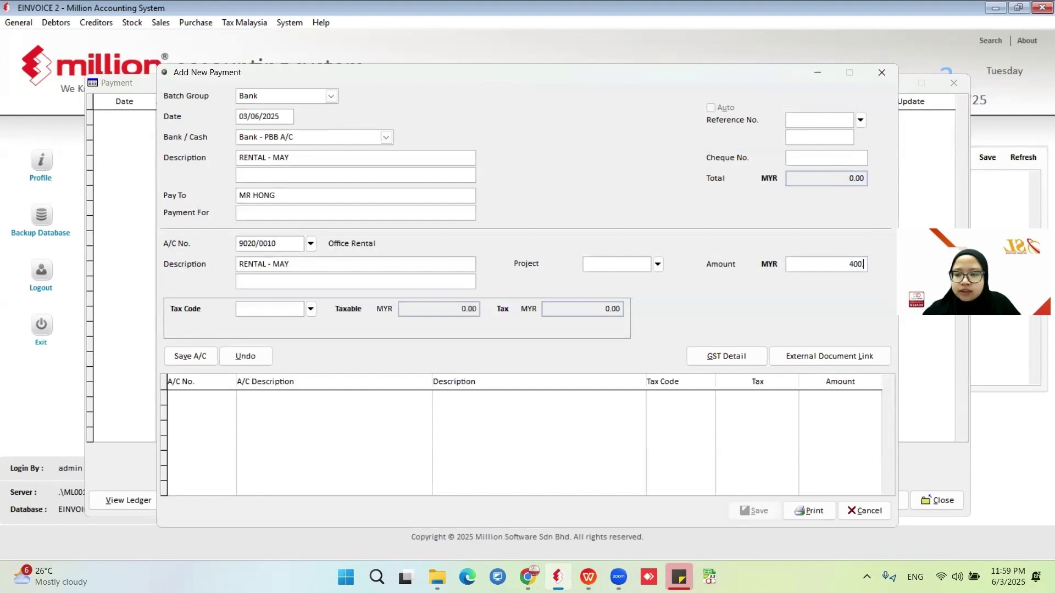
pyautogui.write('00')
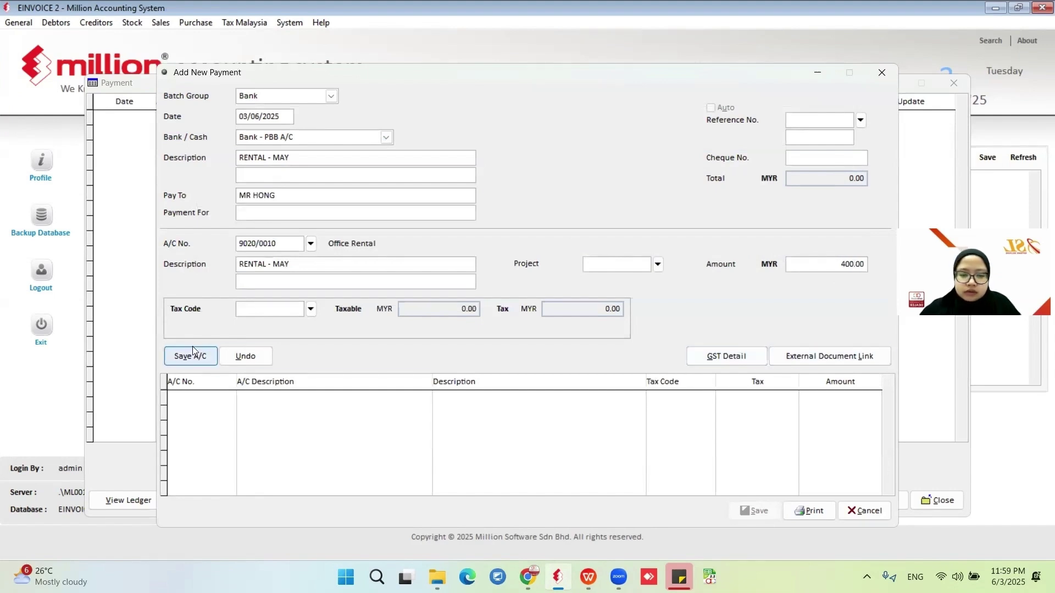
pyautogui.click(205, 360)
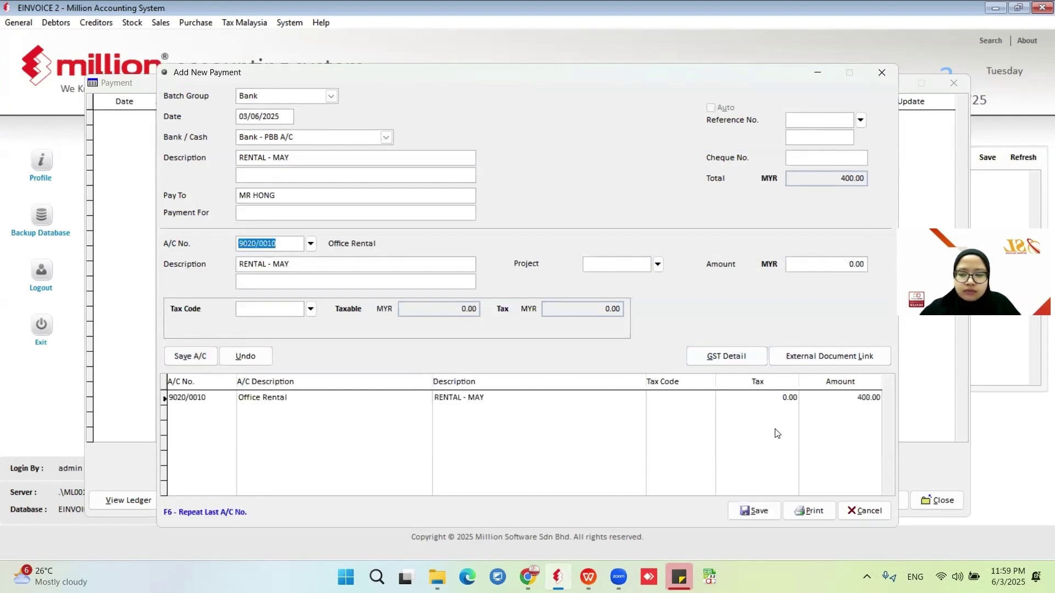
pyautogui.click(755, 511)
pyautogui.click(866, 510)
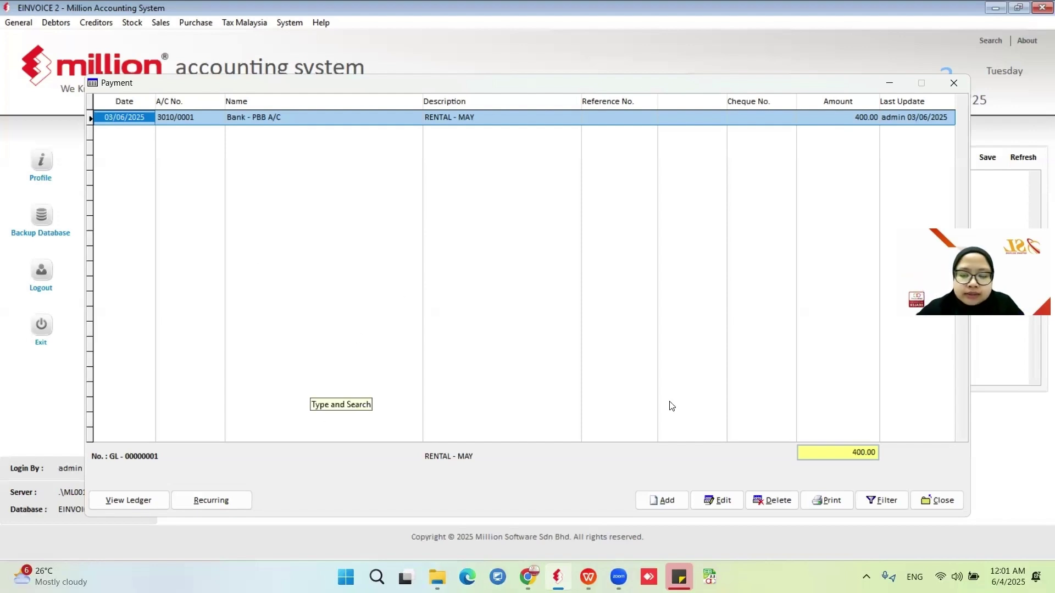
# - Start another payment with the description ELECTRICITY - MAY and TNB as payee
pyautogui.click(682, 500)
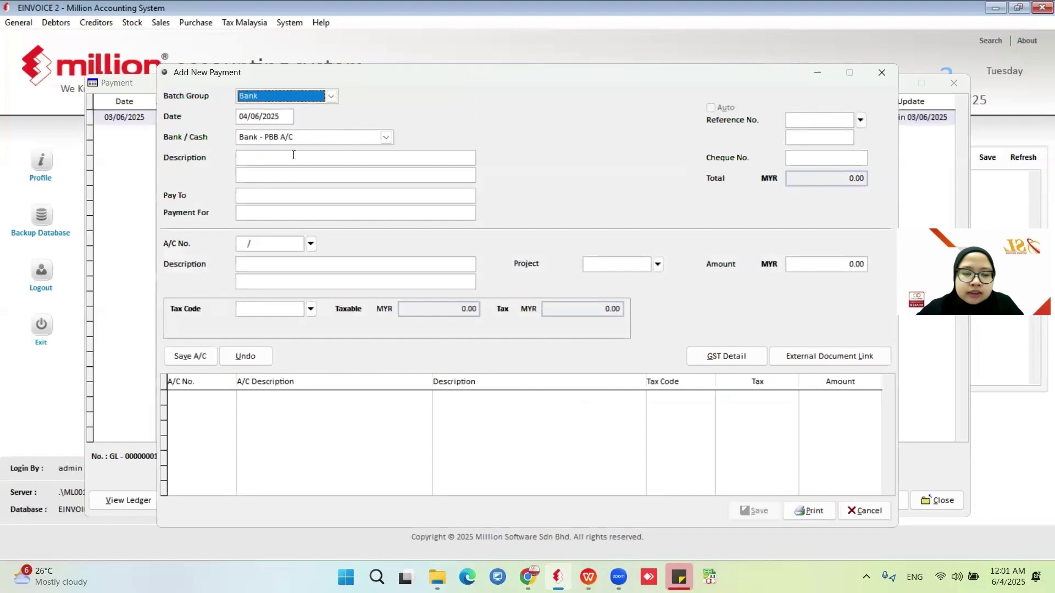
pyautogui.click(299, 157)
pyautogui.write('EL')
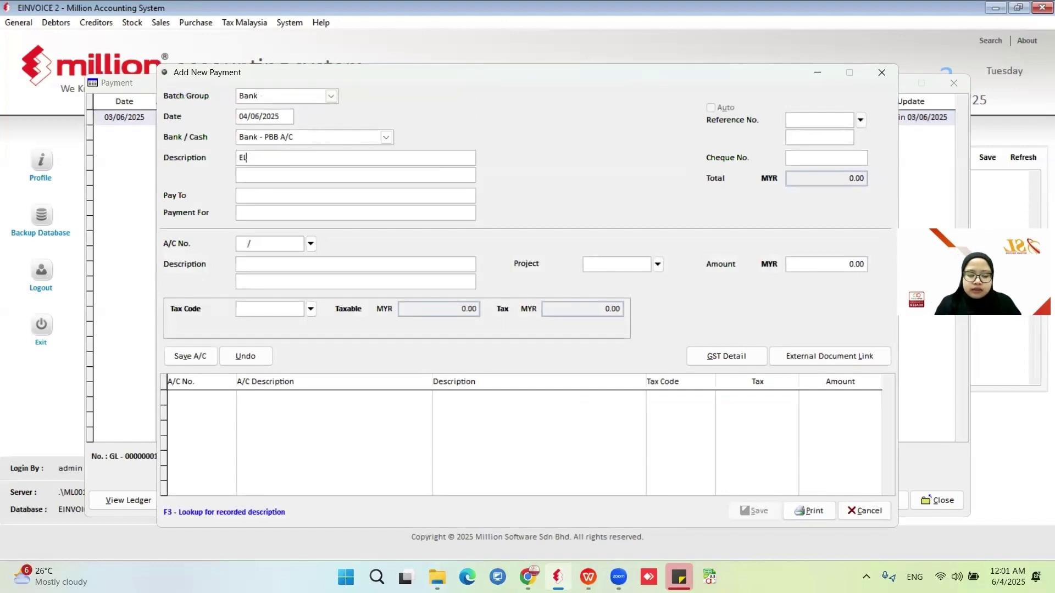
pyautogui.write('ECTRICITY')
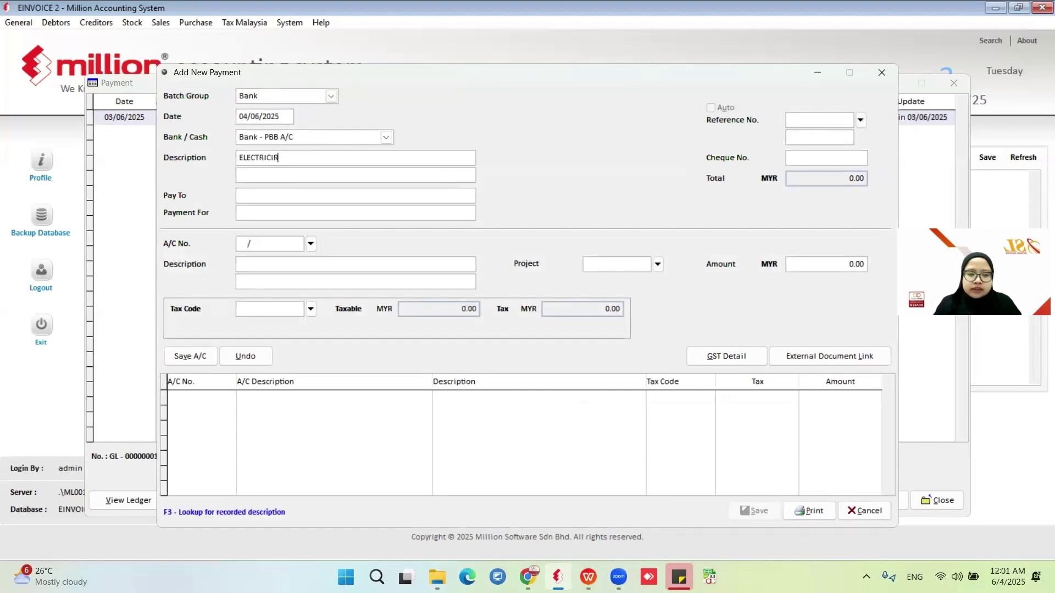
pyautogui.press('BackSpace')
pyautogui.press('BackSpace')
pyautogui.press('BackSpace')
pyautogui.write('IT')
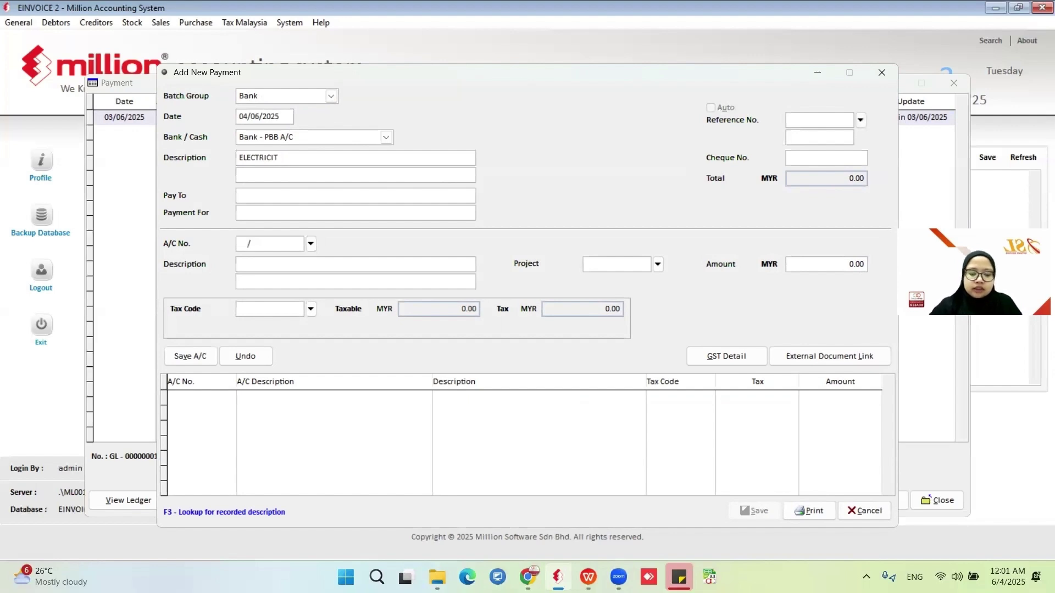
pyautogui.write('Y - M')
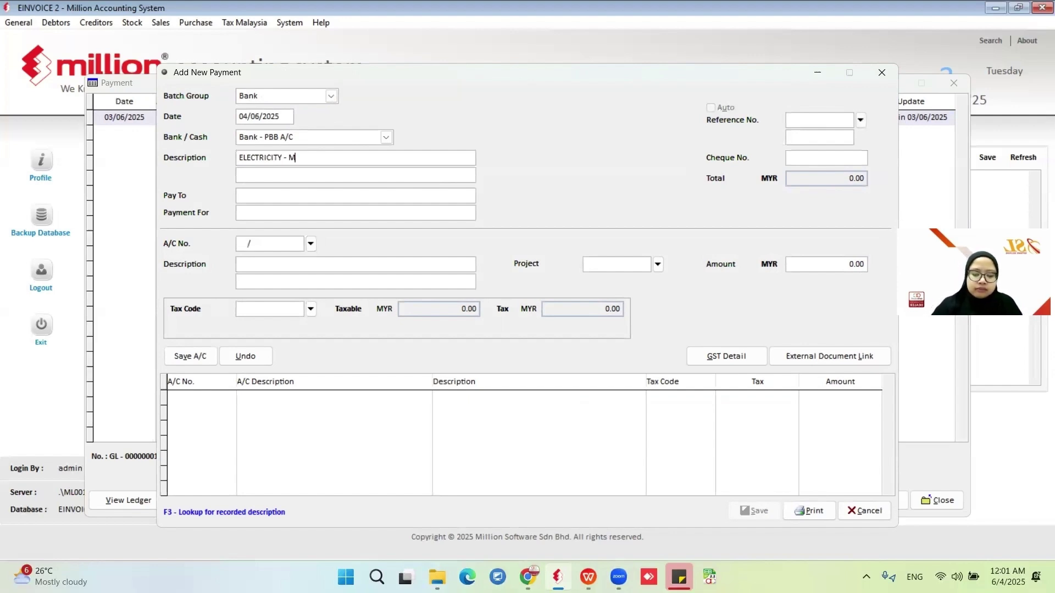
pyautogui.write('AY')
pyautogui.click(290, 194)
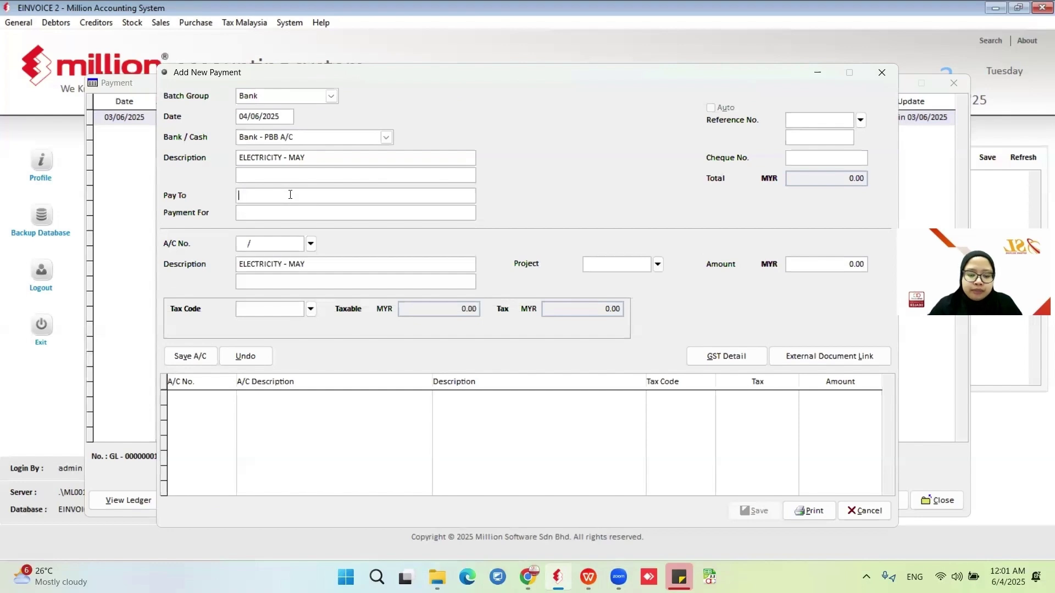
pyautogui.write('TNB')
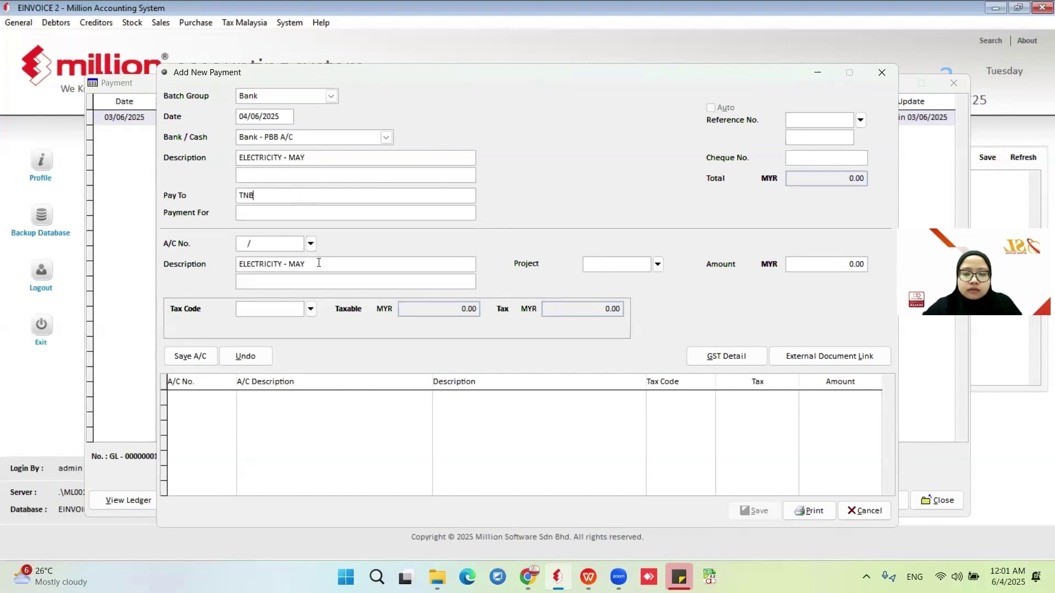
# - Add a payment line for the Water & Electricity account with an amount of 50.00
pyautogui.click(311, 243)
pyautogui.write('ELEC')
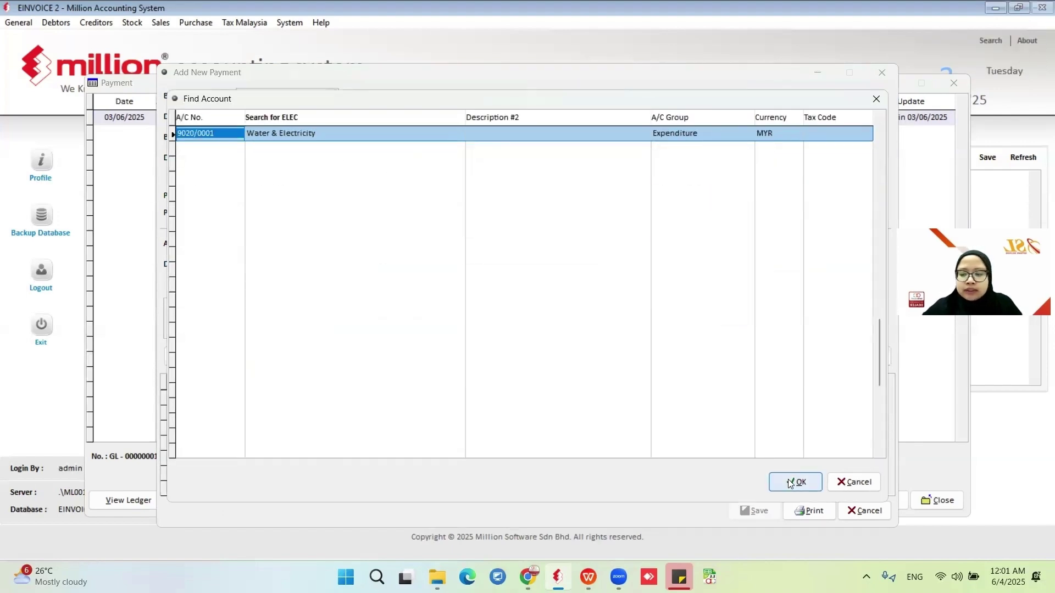
pyautogui.click(791, 481)
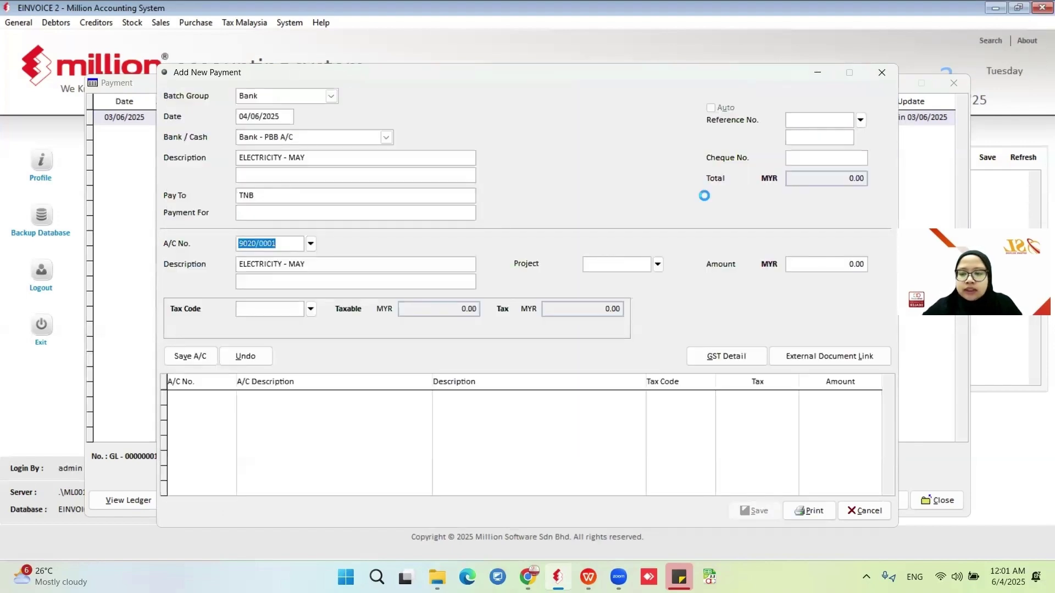
pyautogui.write('50')
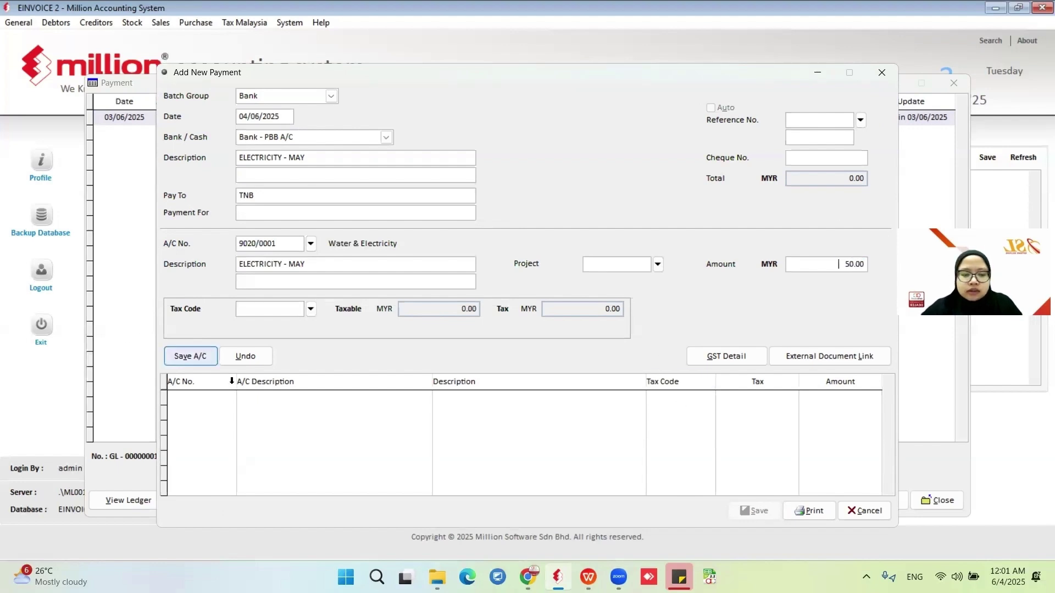
pyautogui.click(201, 357)
# - Save the electricity payment and close both the payment form and the payment list
pyautogui.click(753, 510)
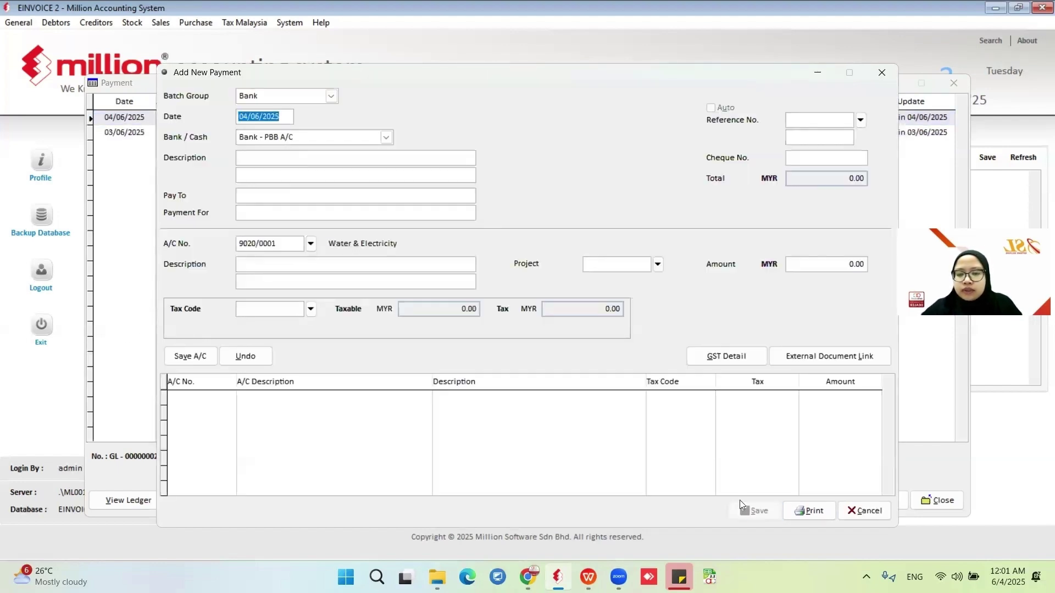
pyautogui.click(868, 517)
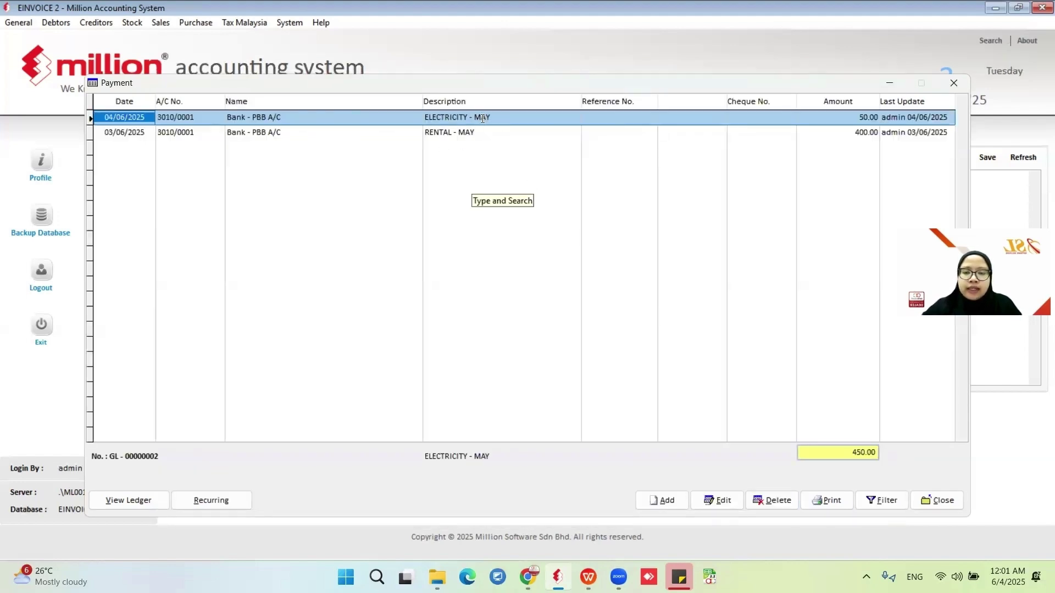
pyautogui.click(937, 500)
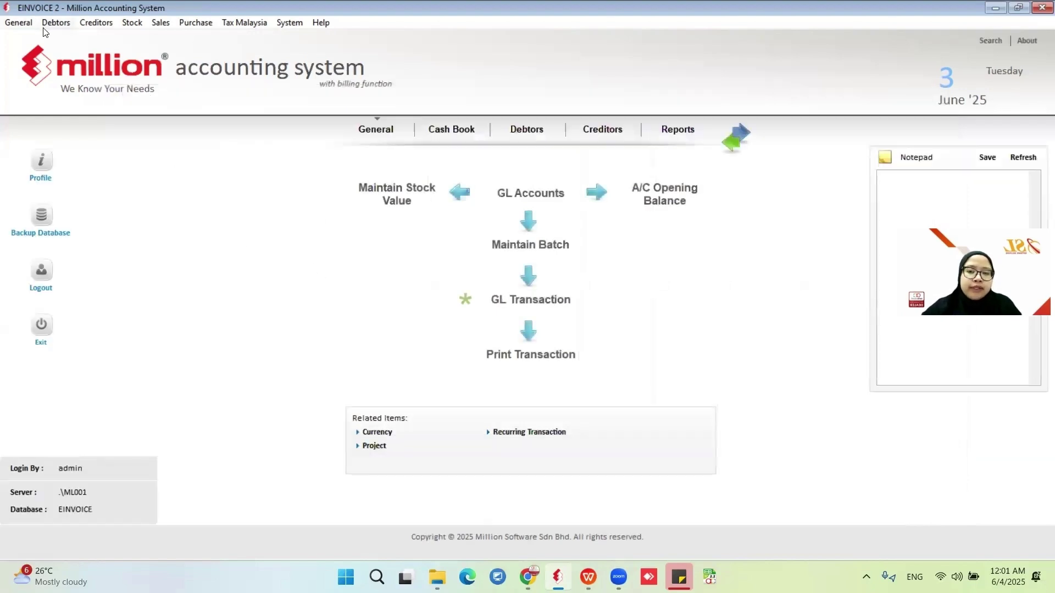
# - Start a new purchase invoice and choose the individual creditor listed after USD SUPPLIER as its supplier
pyautogui.click(193, 24)
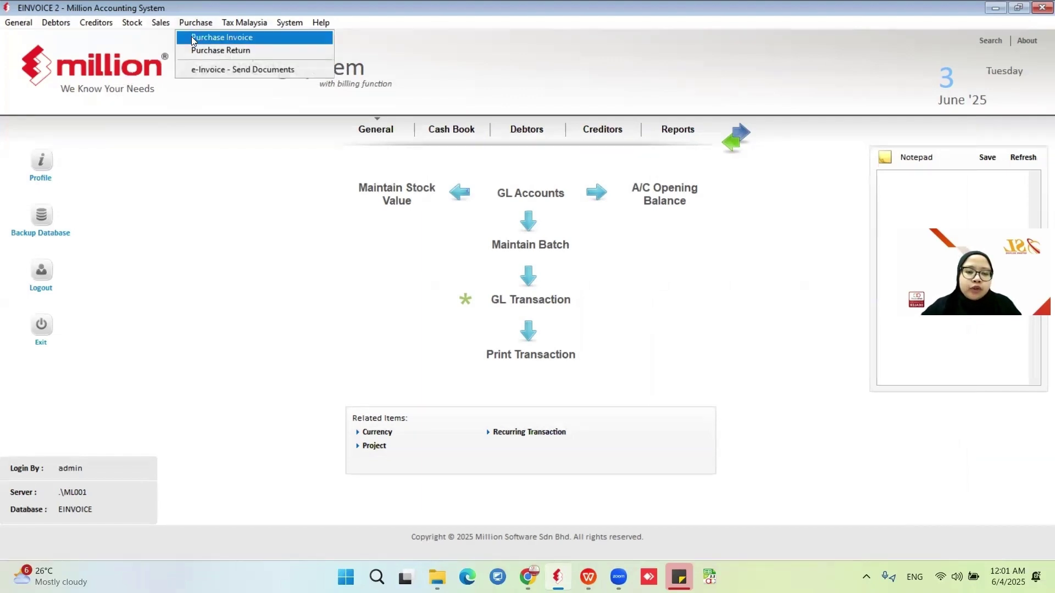
pyautogui.click(193, 37)
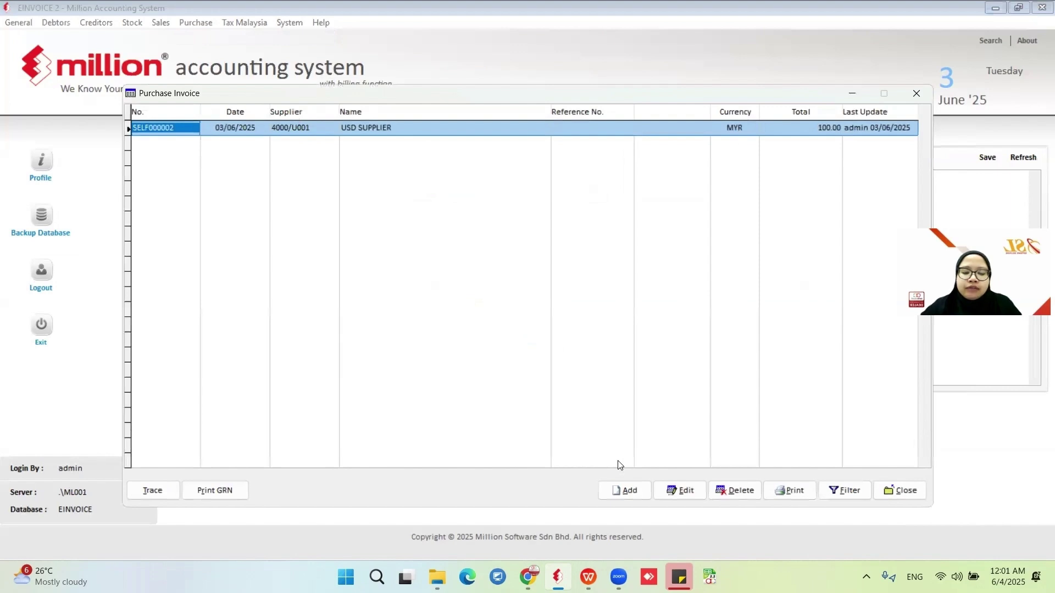
pyautogui.click(625, 490)
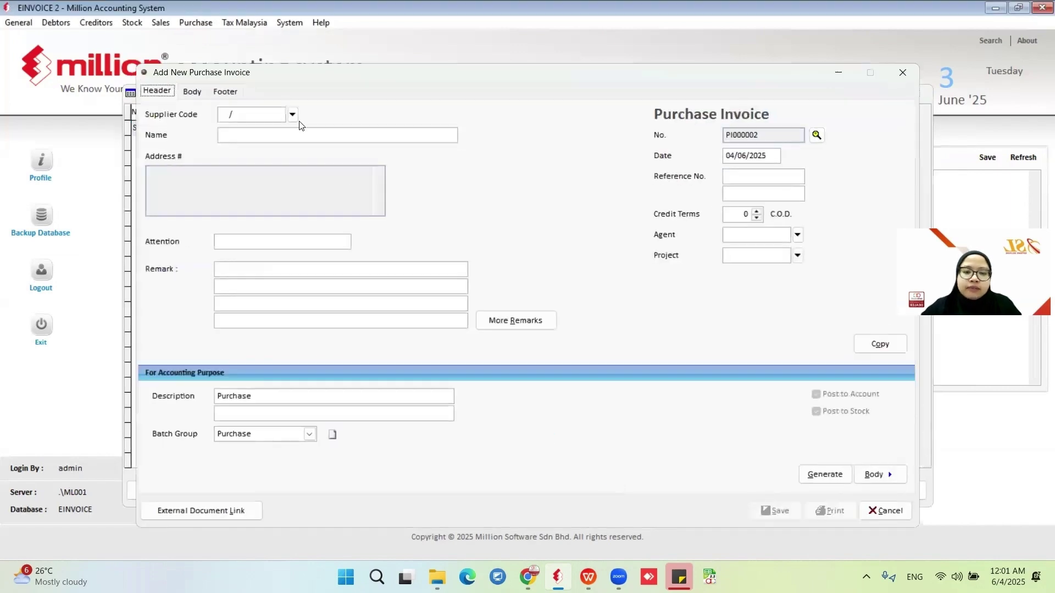
pyautogui.click(292, 114)
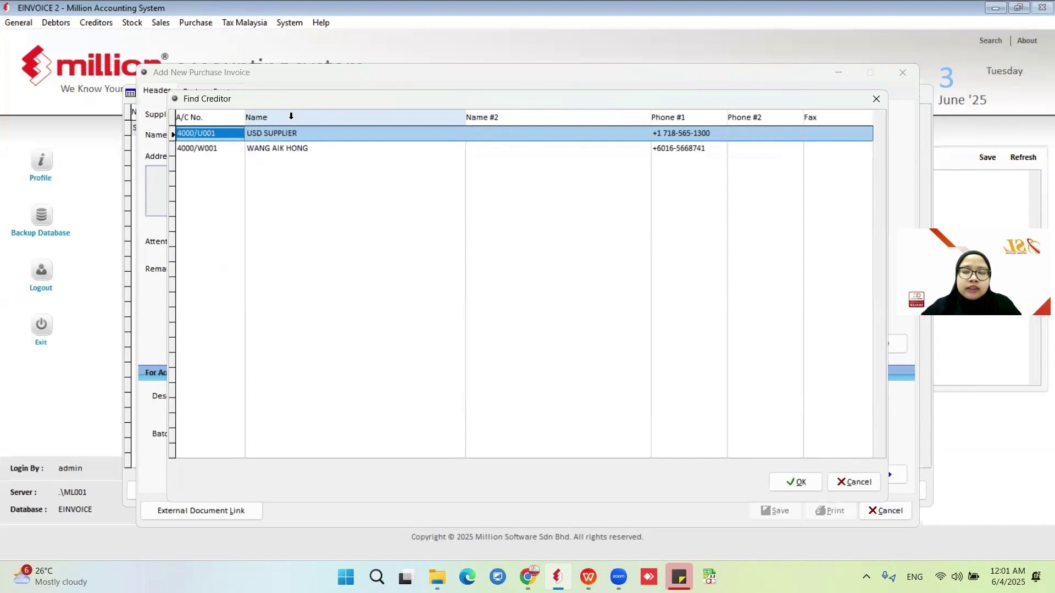
pyautogui.click(258, 149)
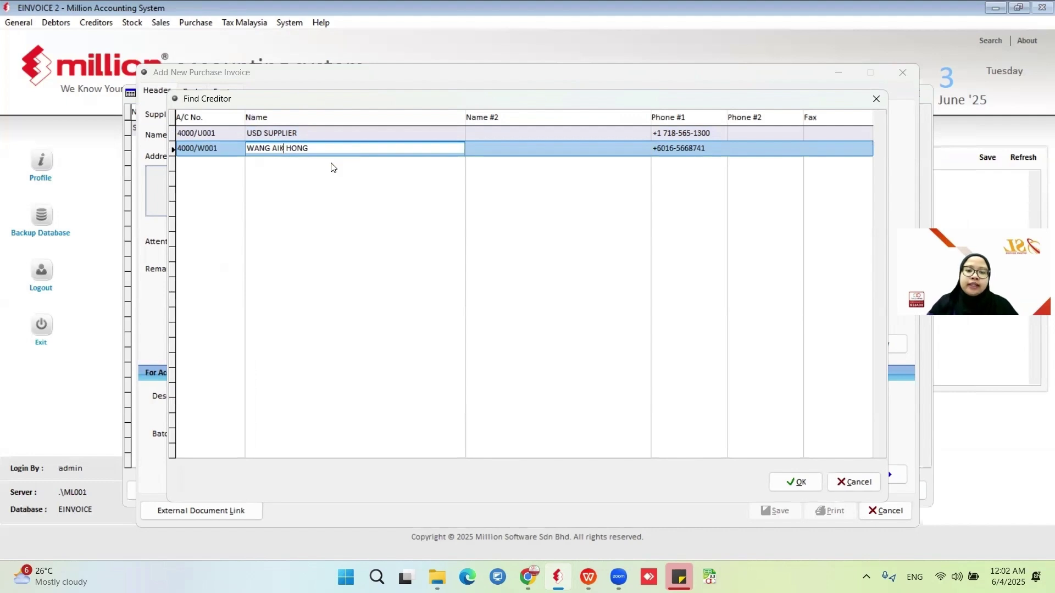
pyautogui.click(782, 481)
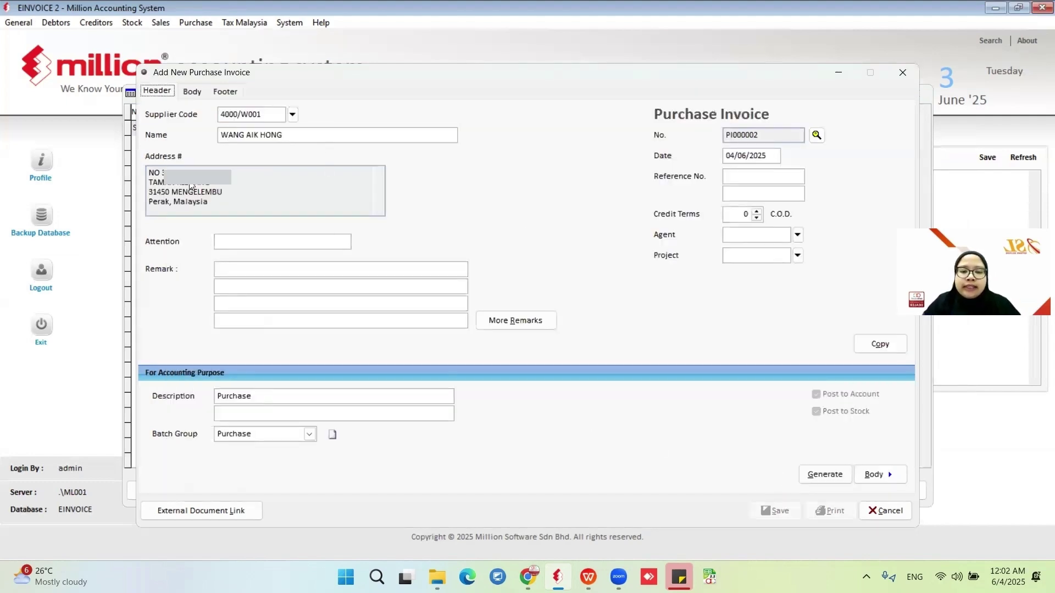
# - Switch the new invoice's numbering set to Purchase Invoice for Selfbilled
pyautogui.click(817, 135)
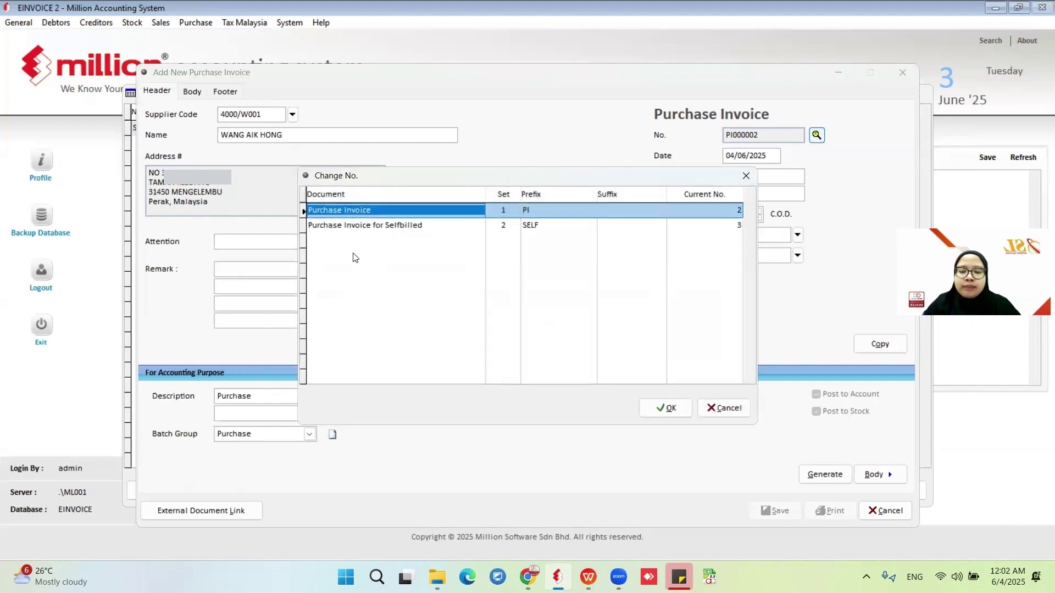
pyautogui.click(374, 226)
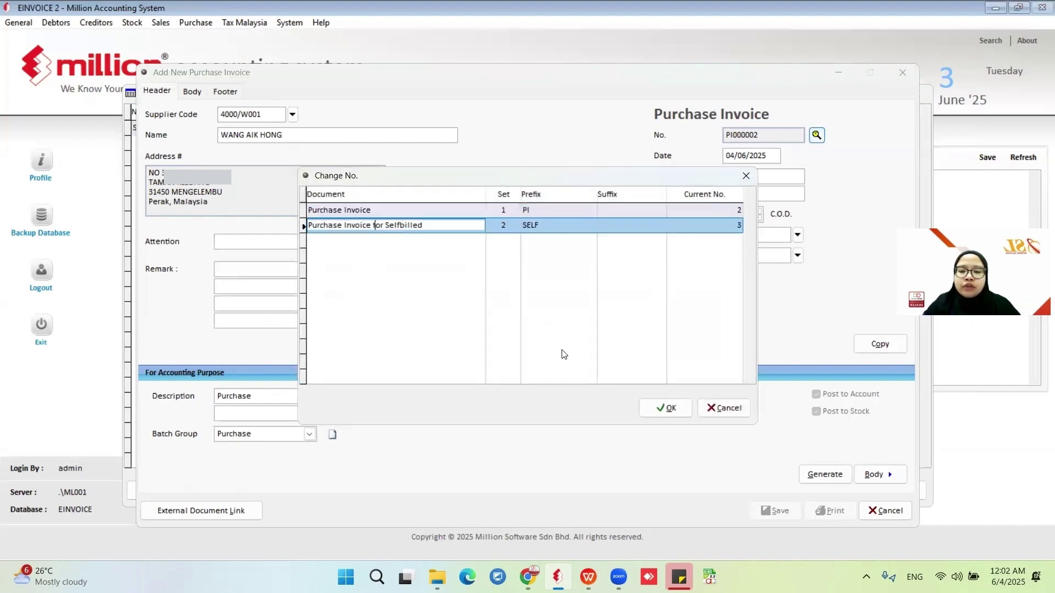
pyautogui.click(666, 408)
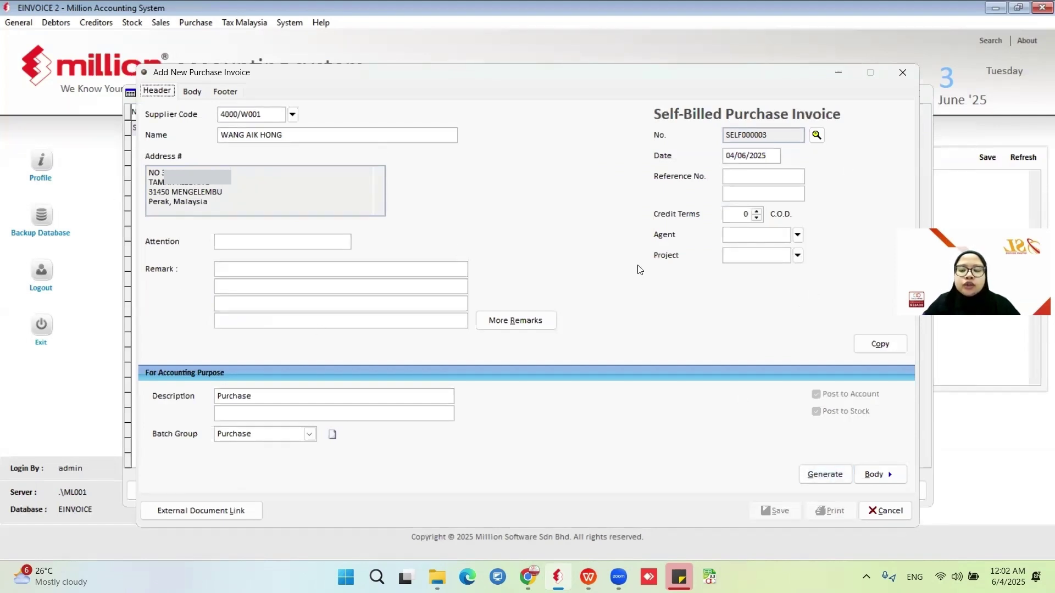
# - Generate the invoice lines from the RENTAL - MAY and ELECTRICITY - MAY cash book payments and save the invoice, closing the invoice list
pyautogui.click(826, 477)
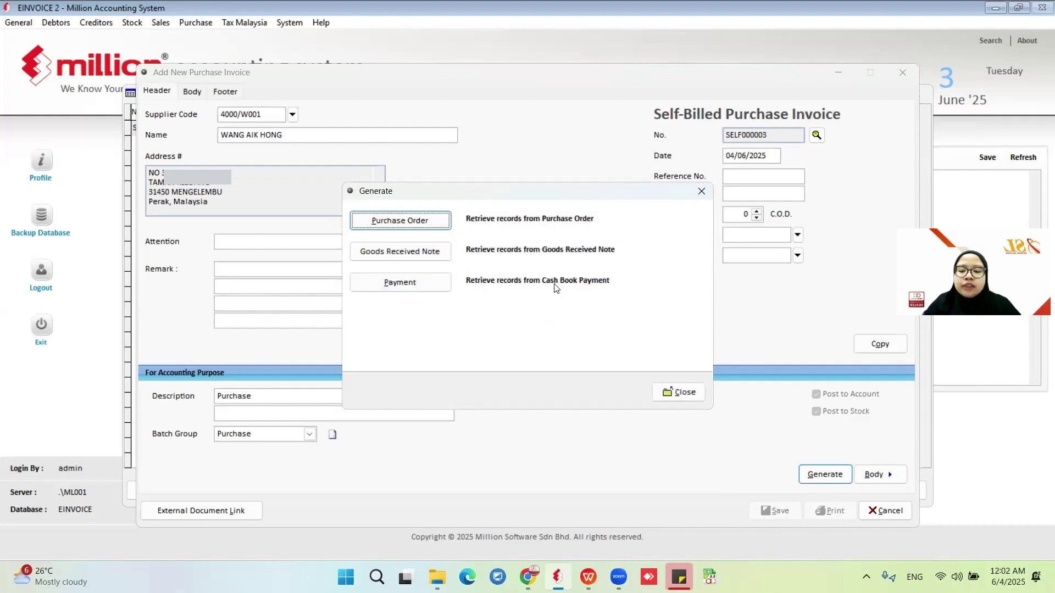
pyautogui.click(421, 290)
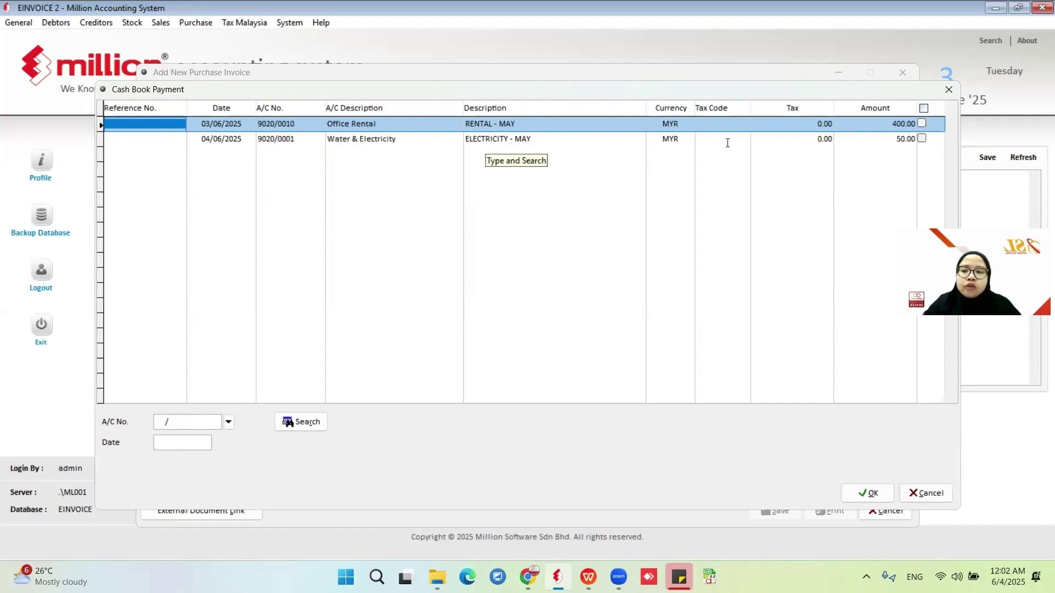
pyautogui.click(923, 123)
pyautogui.click(922, 138)
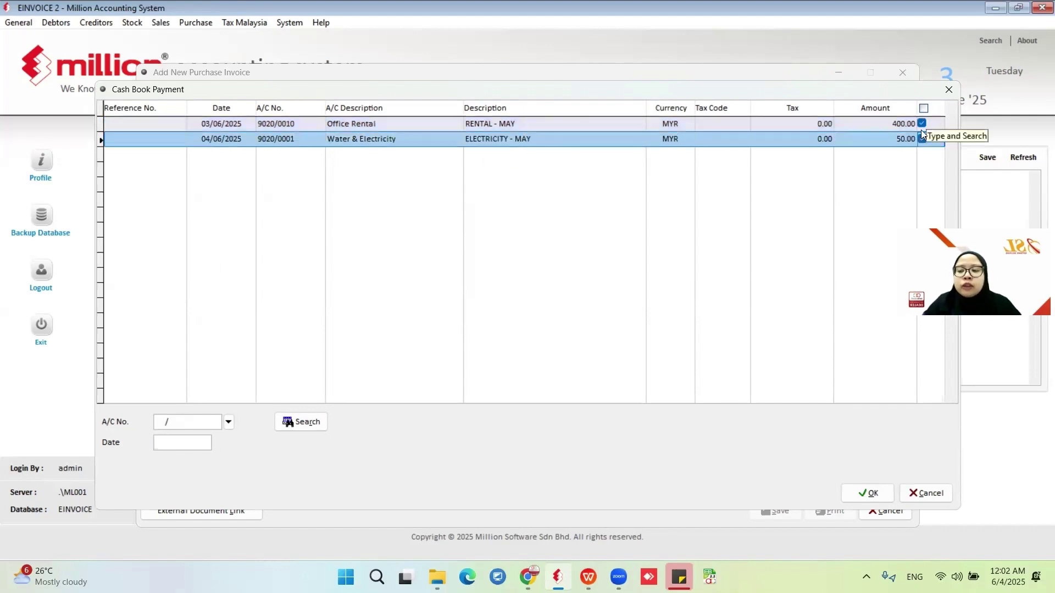
pyautogui.click(868, 493)
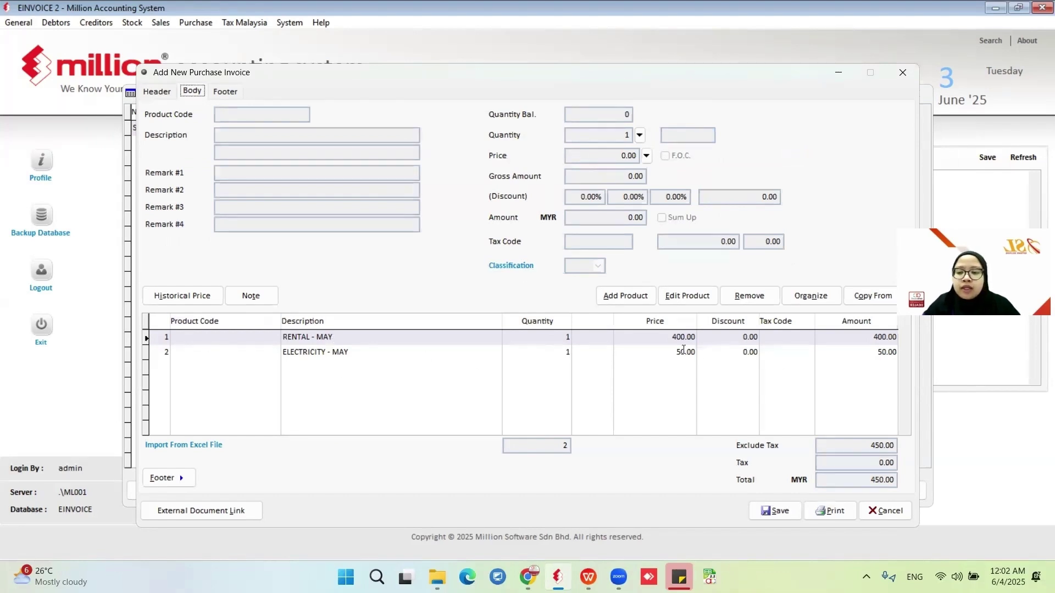
pyautogui.click(783, 512)
pyautogui.click(900, 518)
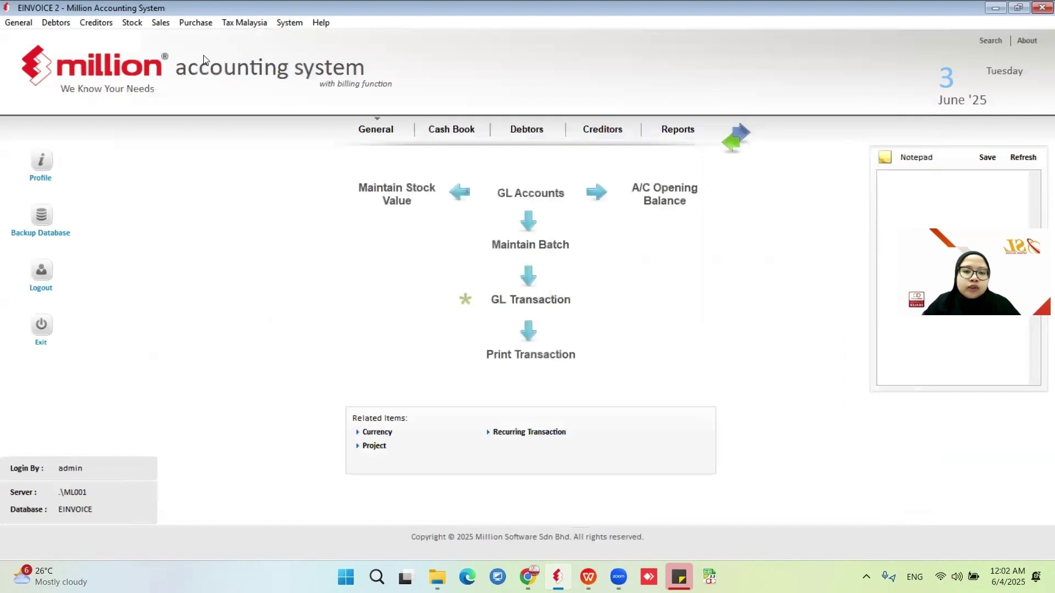
# - Send the unsent self-billed invoice dated 04/06/2025 as an e-invoice
pyautogui.click(196, 22)
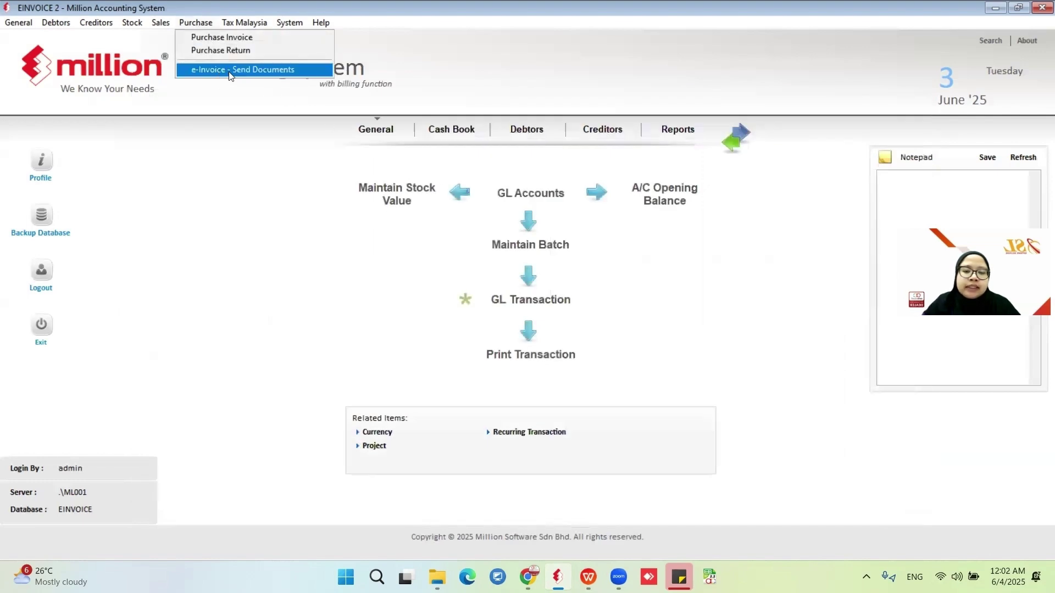
pyautogui.click(226, 73)
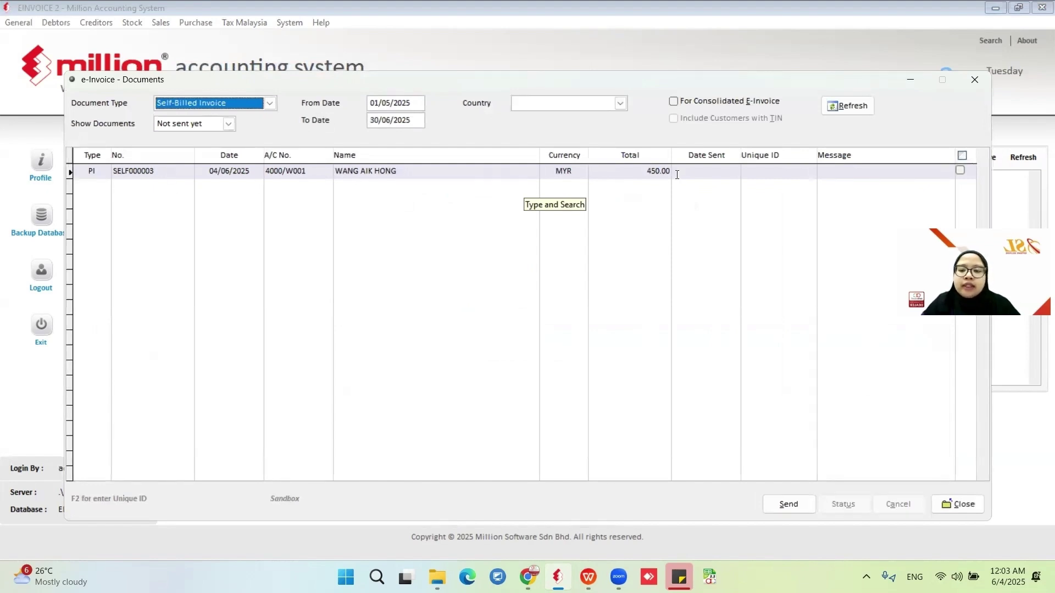
pyautogui.click(960, 171)
pyautogui.click(788, 504)
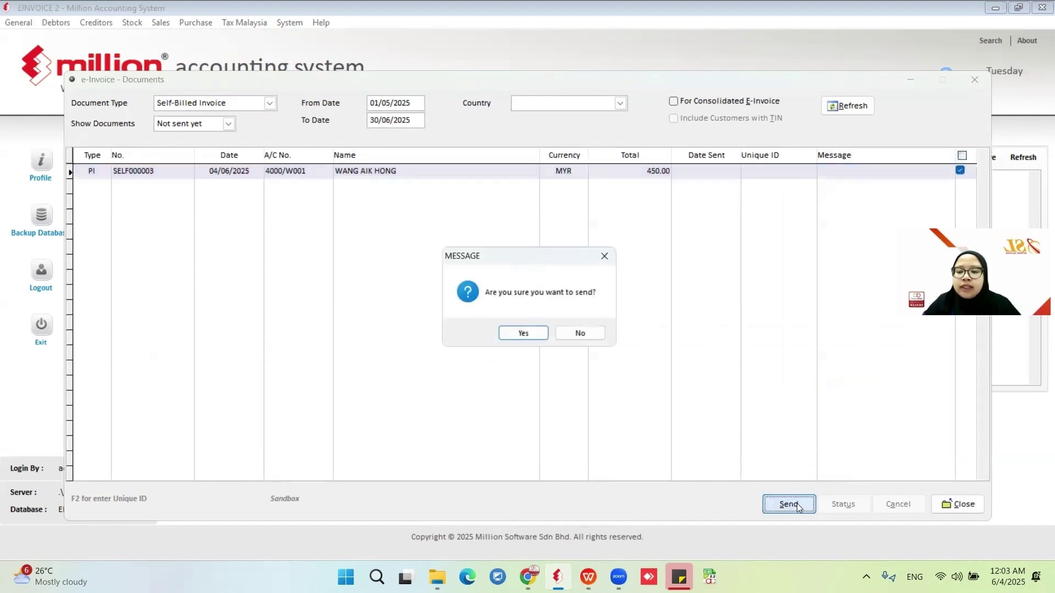
pyautogui.click(531, 334)
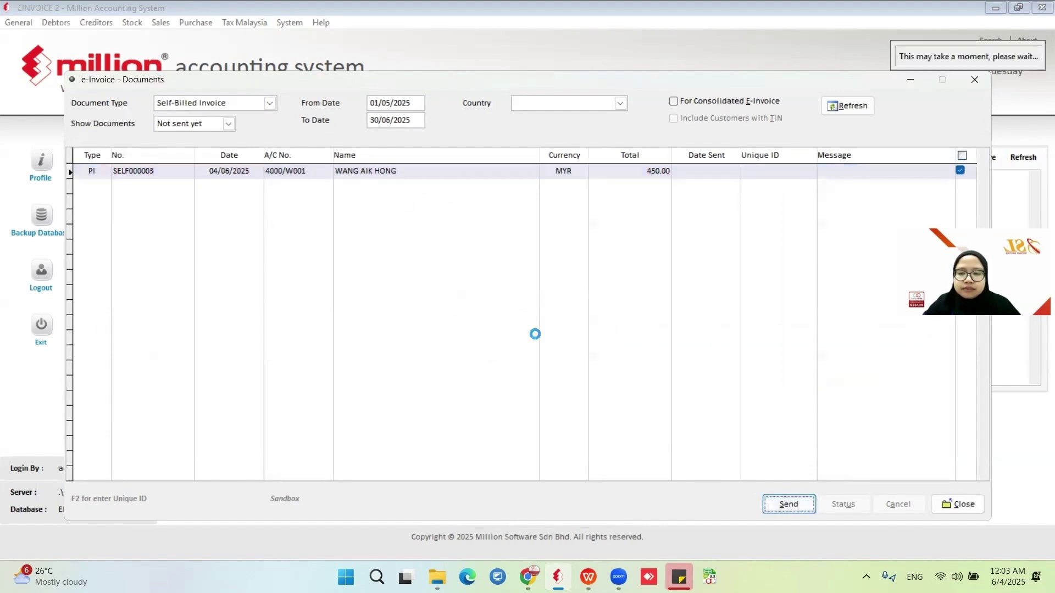
pyautogui.click(545, 333)
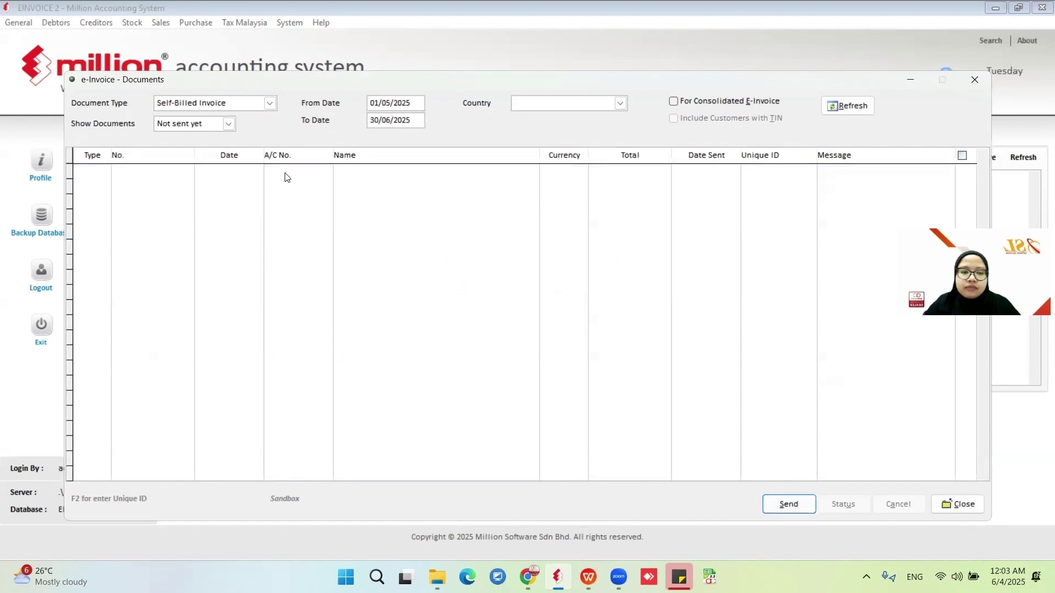
# - List the sent self-billed invoices, check the e-invoice status of all of them, and close the e-invoice documents
pyautogui.click(230, 131)
pyautogui.click(223, 157)
pyautogui.click(831, 107)
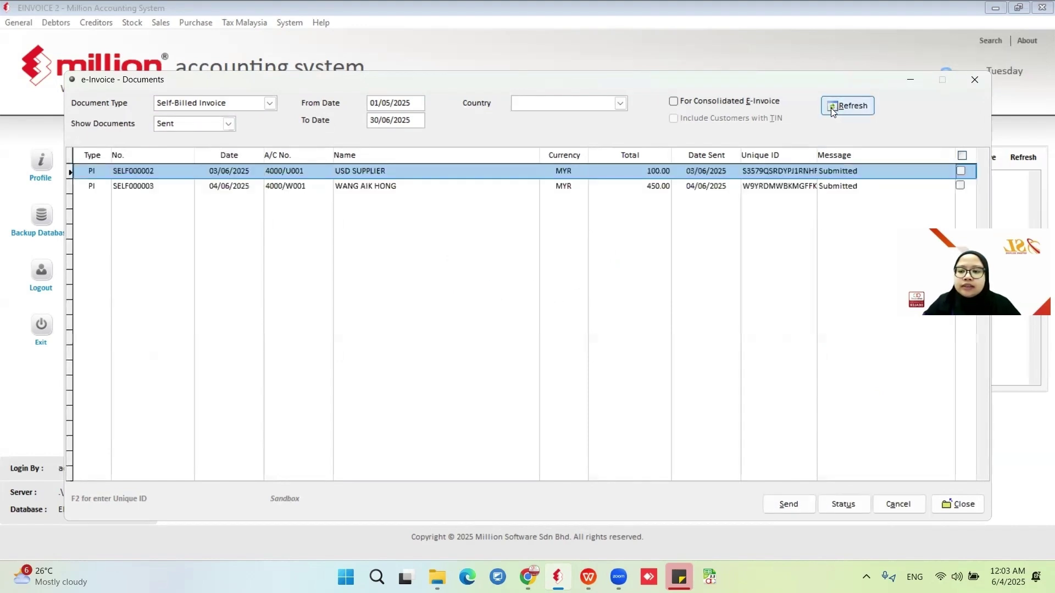
pyautogui.click(962, 156)
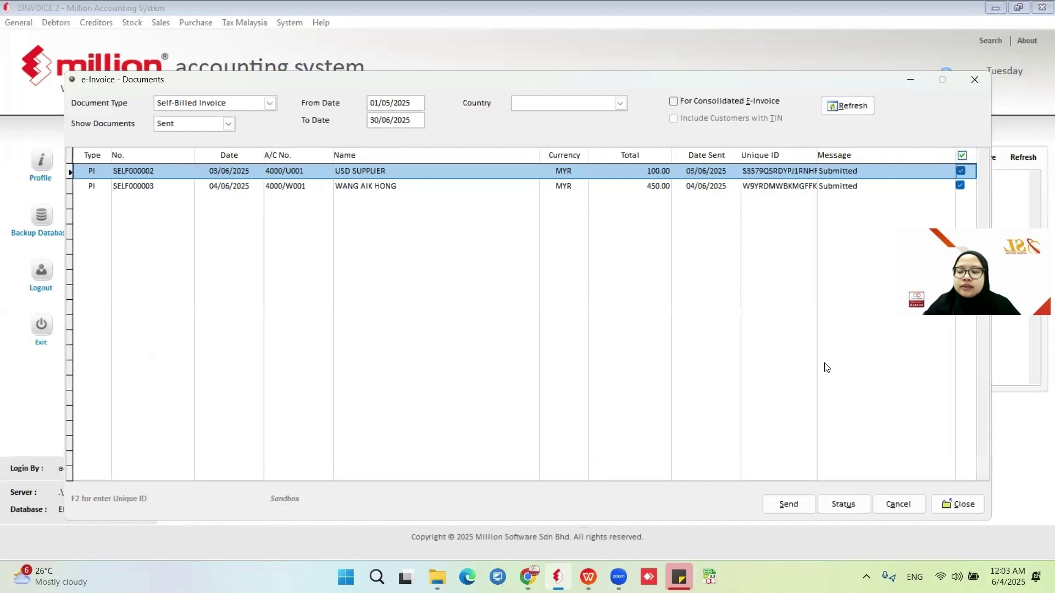
pyautogui.click(843, 505)
pyautogui.click(549, 331)
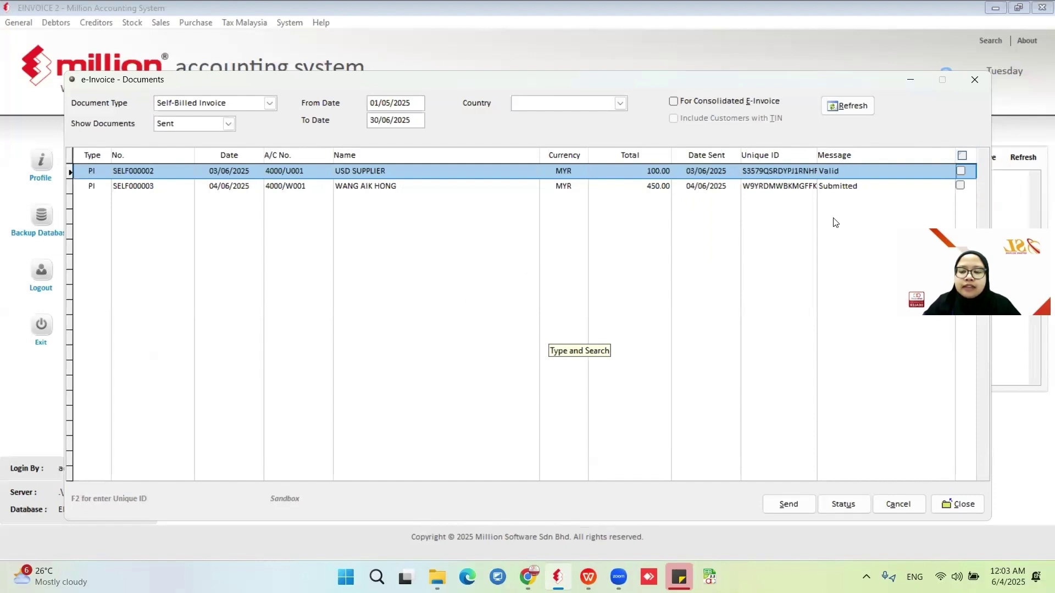
pyautogui.click(835, 186)
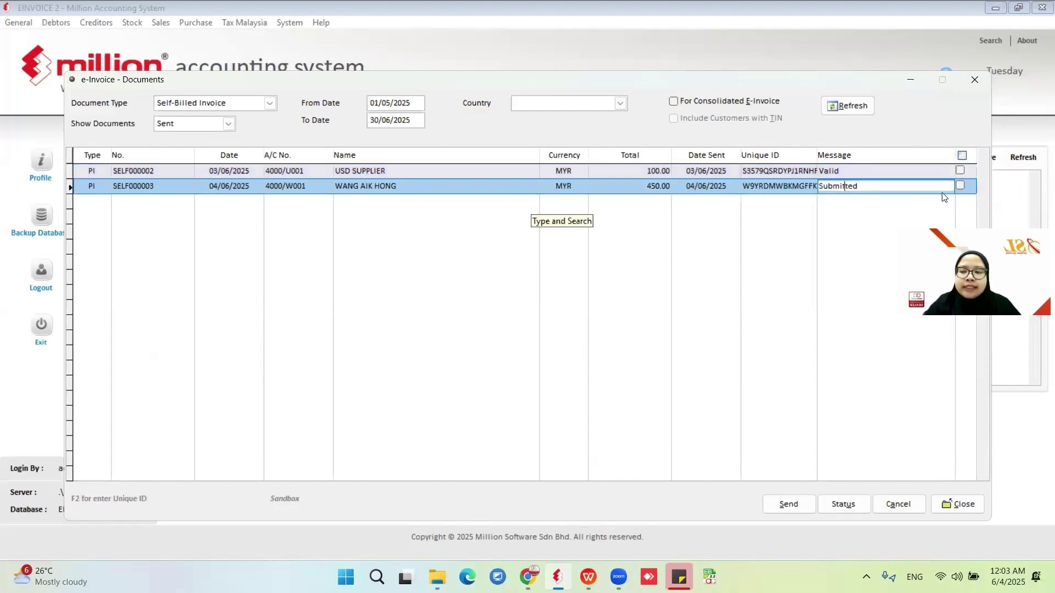
pyautogui.click(949, 506)
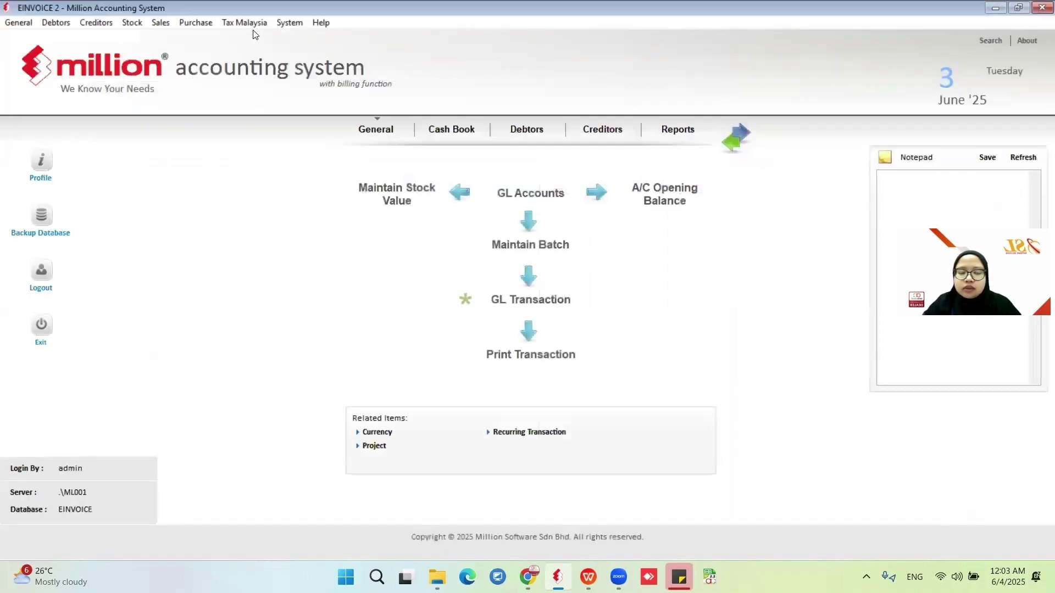
# - Set the report version of the purchase invoice's Self-Billed Invoice output format to Version 8 and save it
pyautogui.click(197, 22)
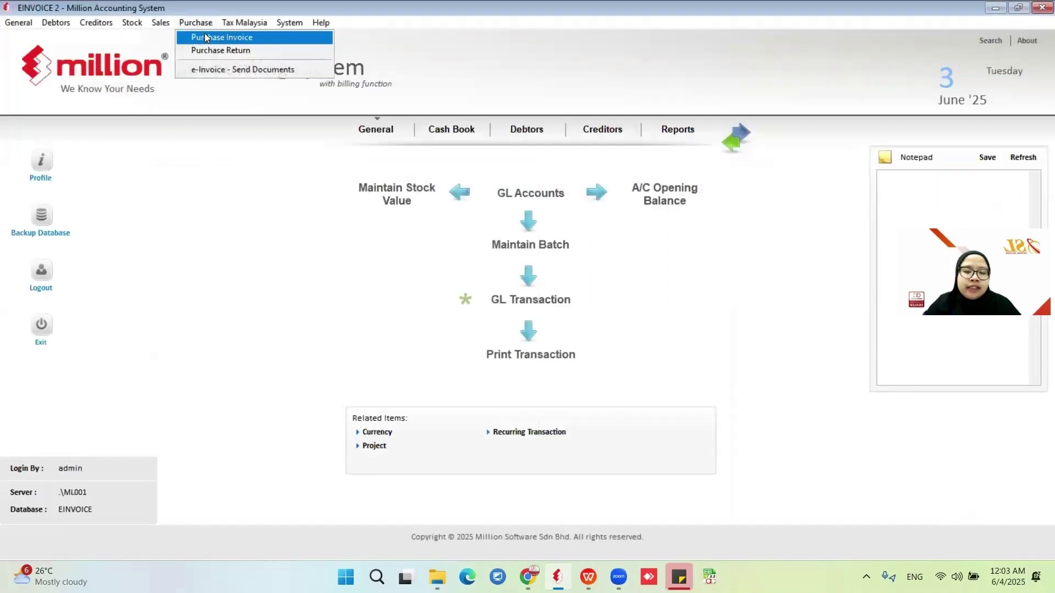
pyautogui.click(206, 37)
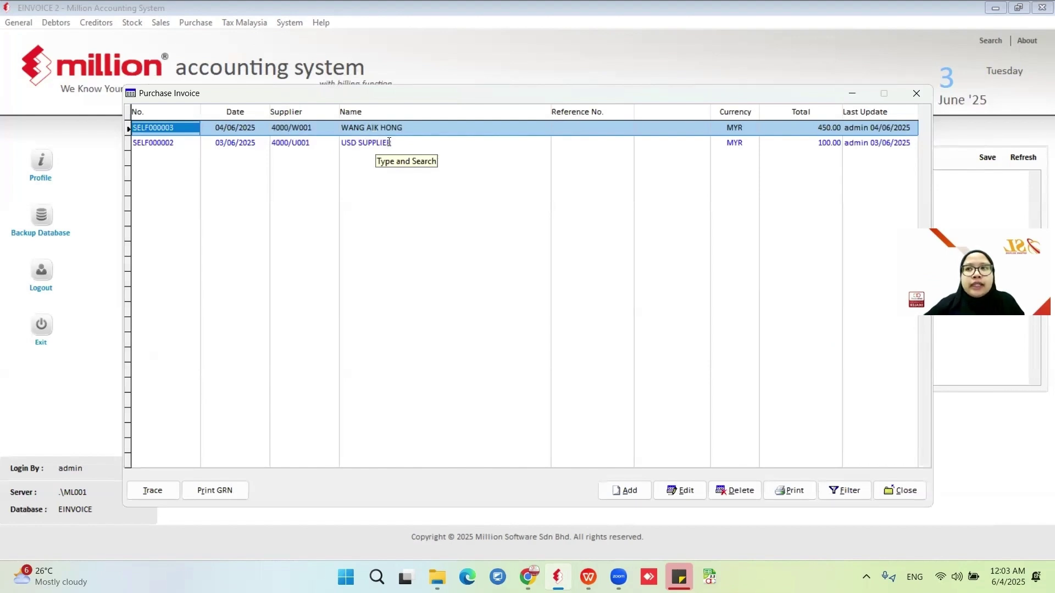
pyautogui.click(790, 490)
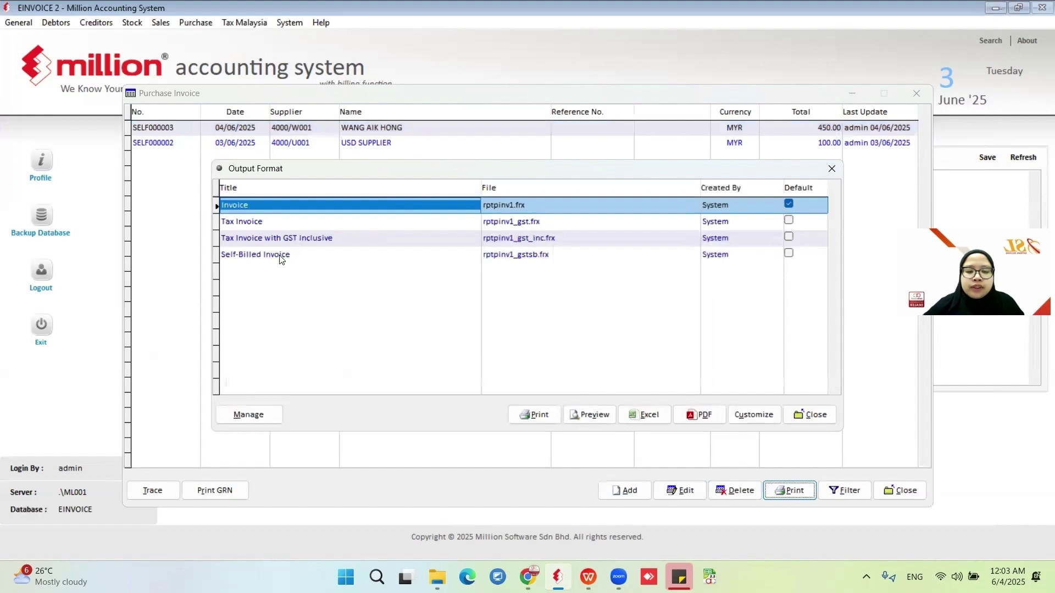
pyautogui.click(281, 256)
pyautogui.click(270, 416)
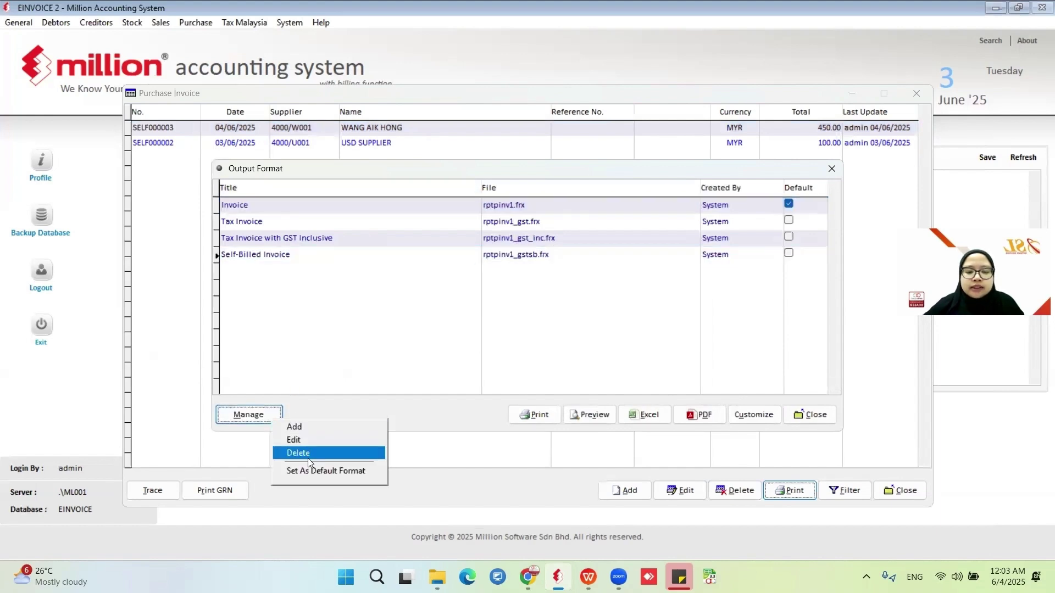
pyautogui.click(301, 438)
pyautogui.click(465, 254)
pyautogui.click(434, 276)
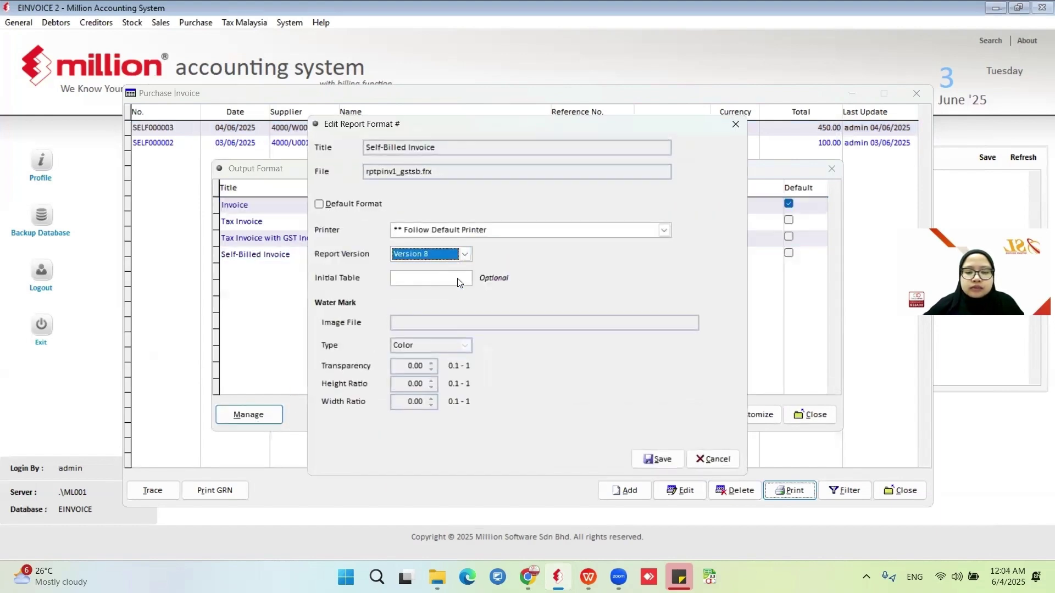
pyautogui.click(657, 459)
# - Preview the individual supplier's invoice in the Self-Billed Invoice format, examine its lines and totals, and close the preview and invoice list
pyautogui.click(592, 414)
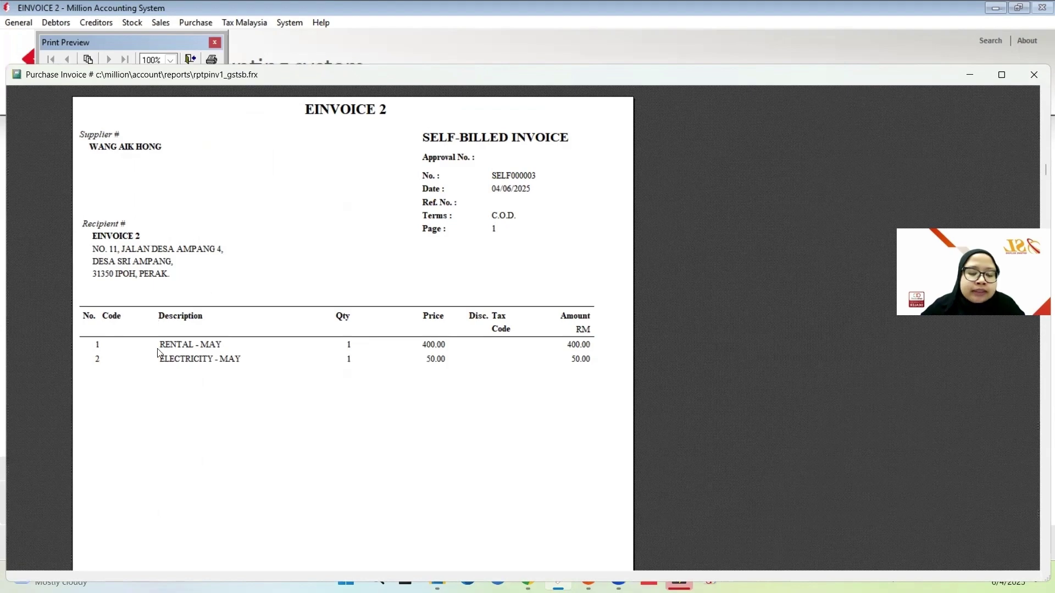
pyautogui.scroll(-1, 170, 294)
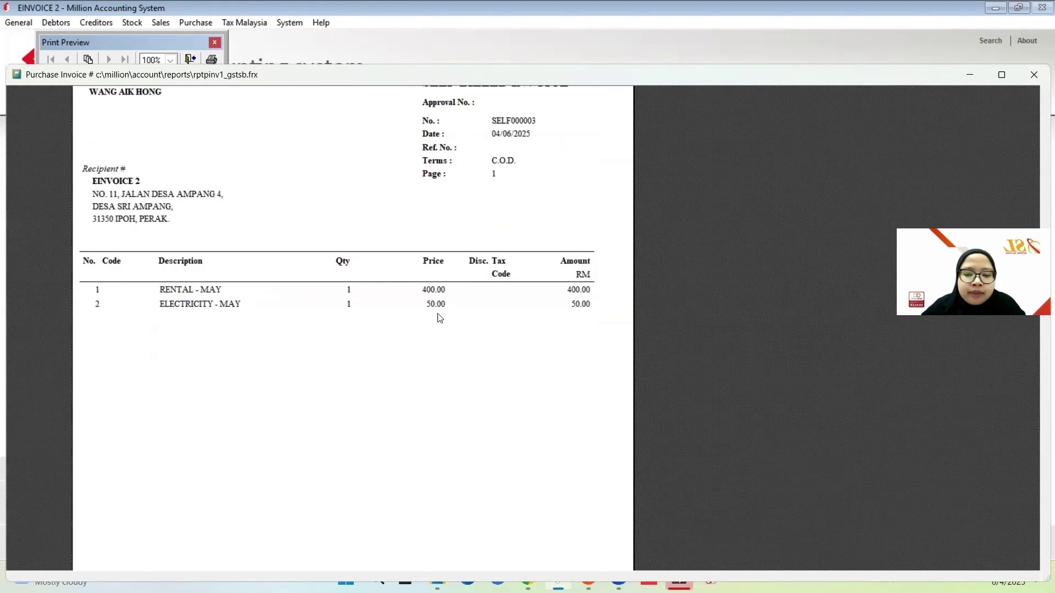
pyautogui.scroll(-5, 539, 312)
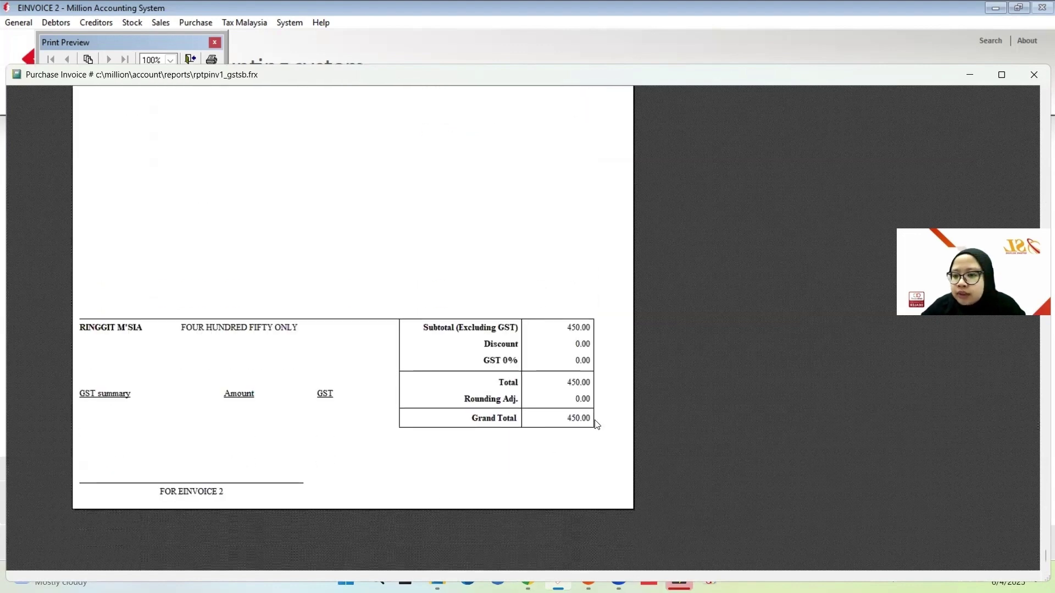
pyautogui.click(1033, 76)
pyautogui.click(811, 414)
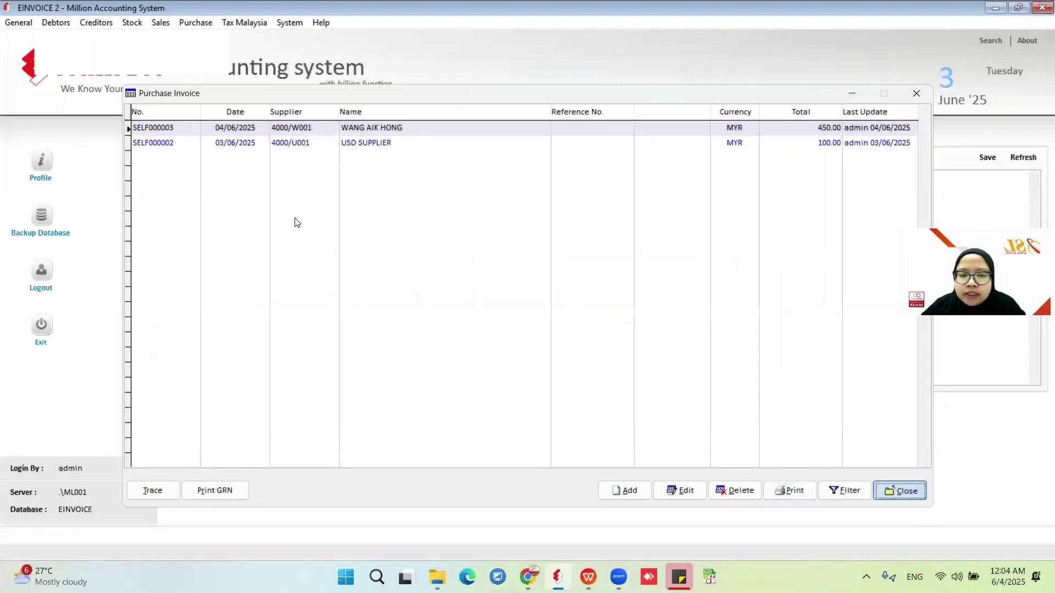
pyautogui.click(900, 490)
# - List both sent and unsent self-billed e-invoices and check the status of the one dated 04/06/2025, closing the e-invoice documents
pyautogui.click(193, 23)
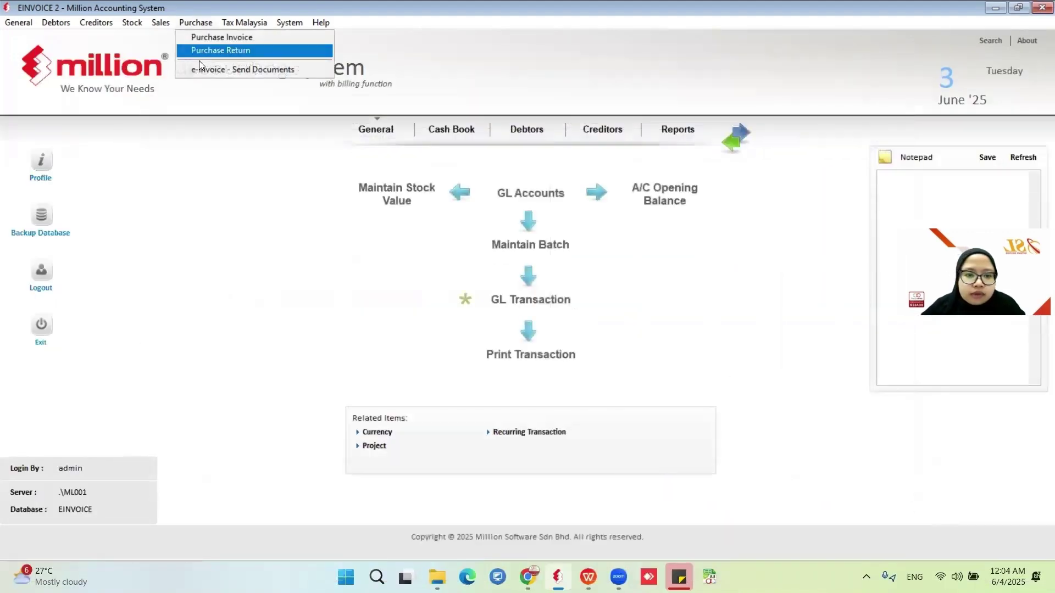
pyautogui.click(214, 69)
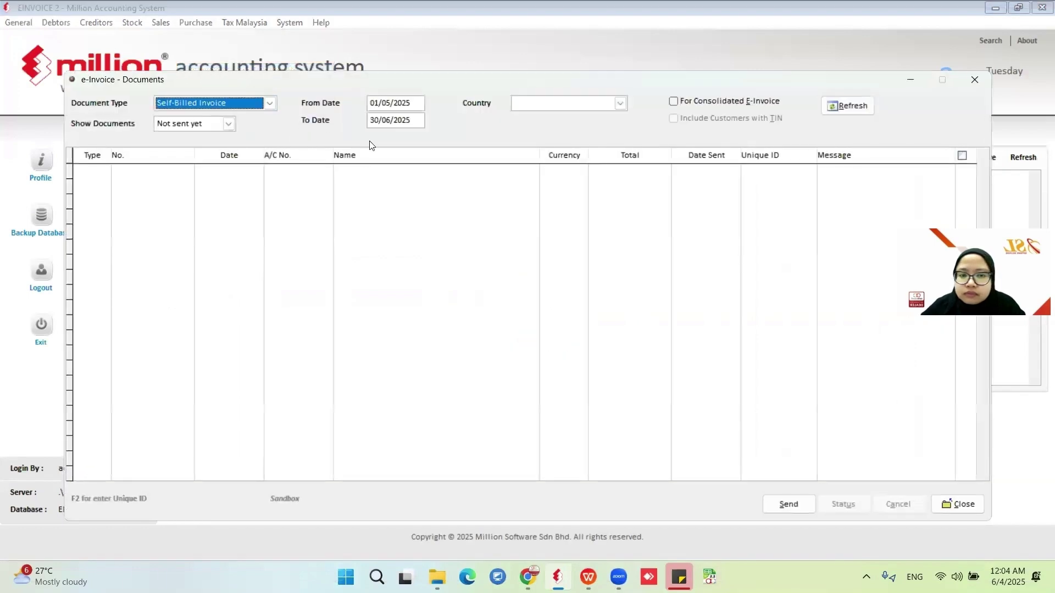
pyautogui.click(228, 123)
pyautogui.click(165, 159)
pyautogui.click(848, 105)
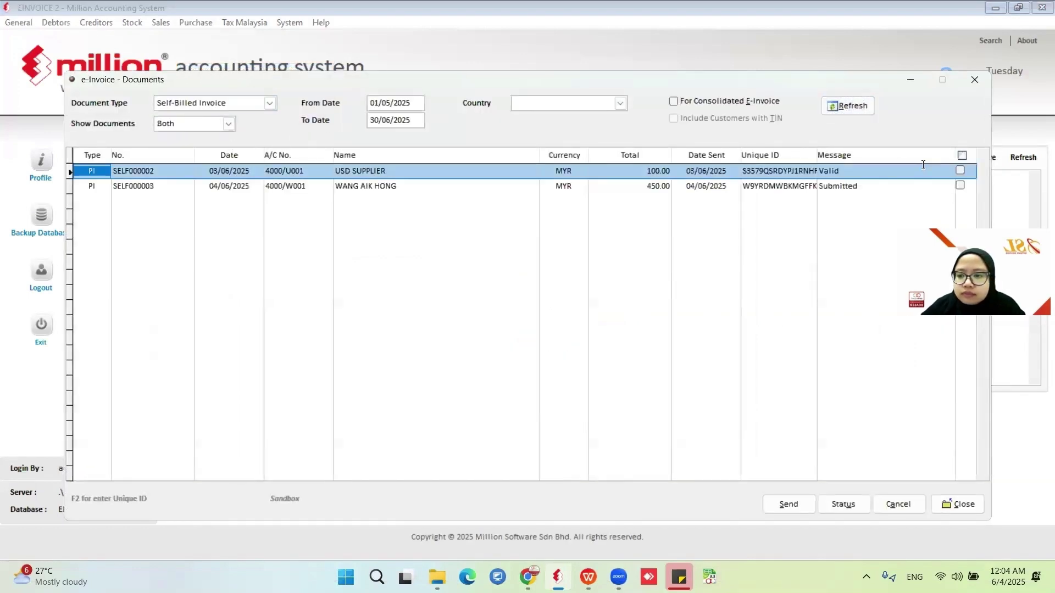
pyautogui.click(960, 185)
pyautogui.click(844, 502)
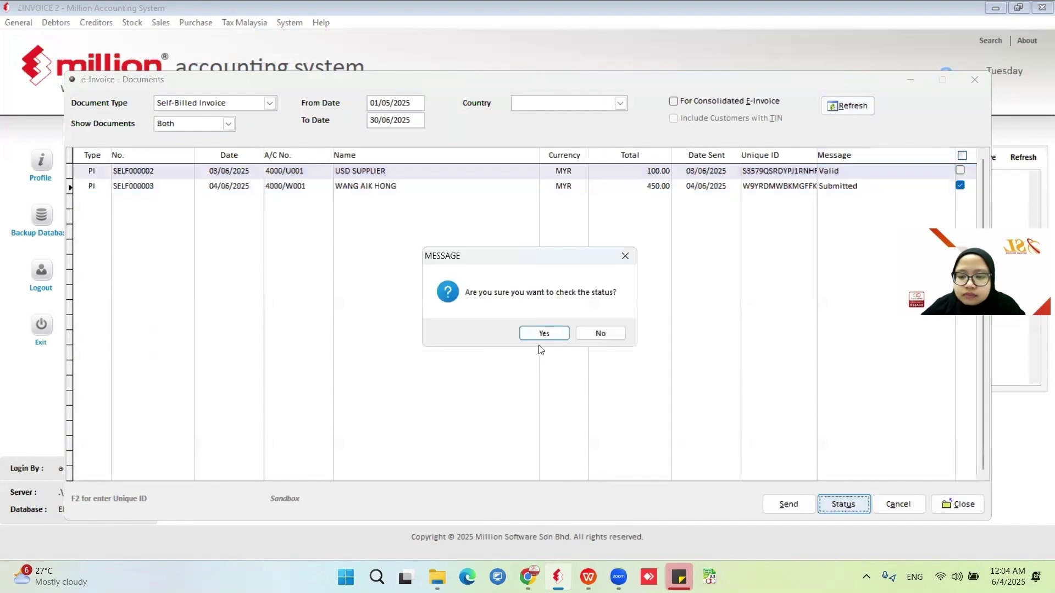
pyautogui.click(542, 333)
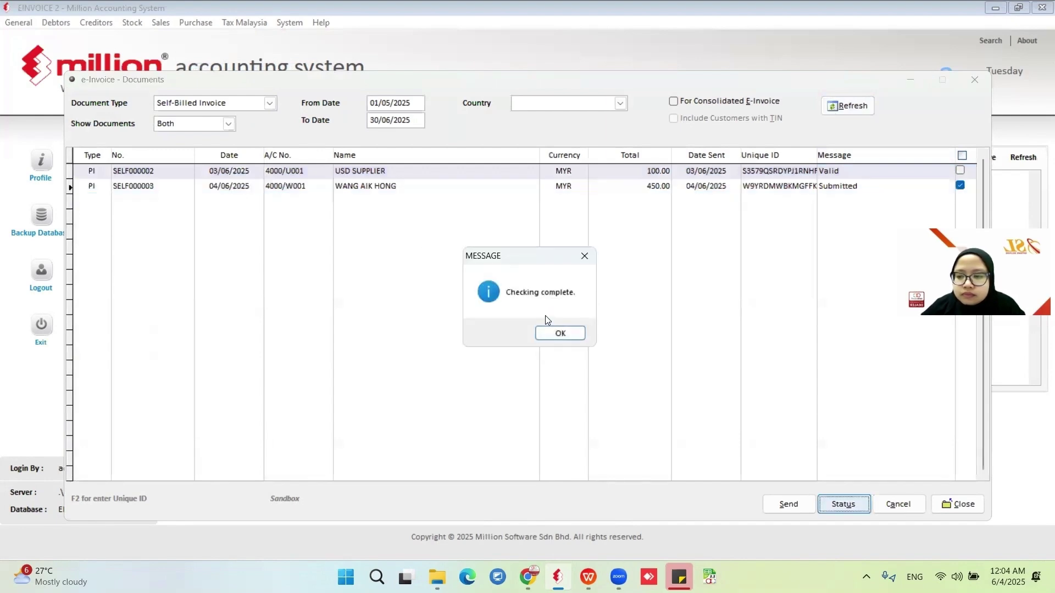
pyautogui.click(559, 332)
pyautogui.click(957, 504)
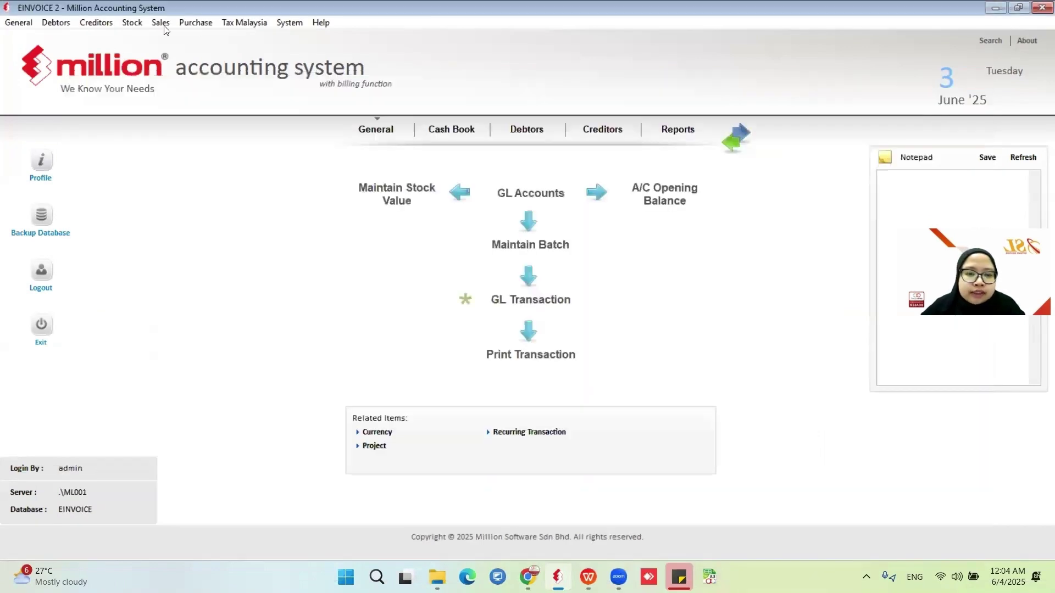
# - Preview the individual supplier's purchase invoice dated 04/06/2025 in the Self-Billed Invoice format, examine it down to the QR code, and close the preview
pyautogui.click(188, 24)
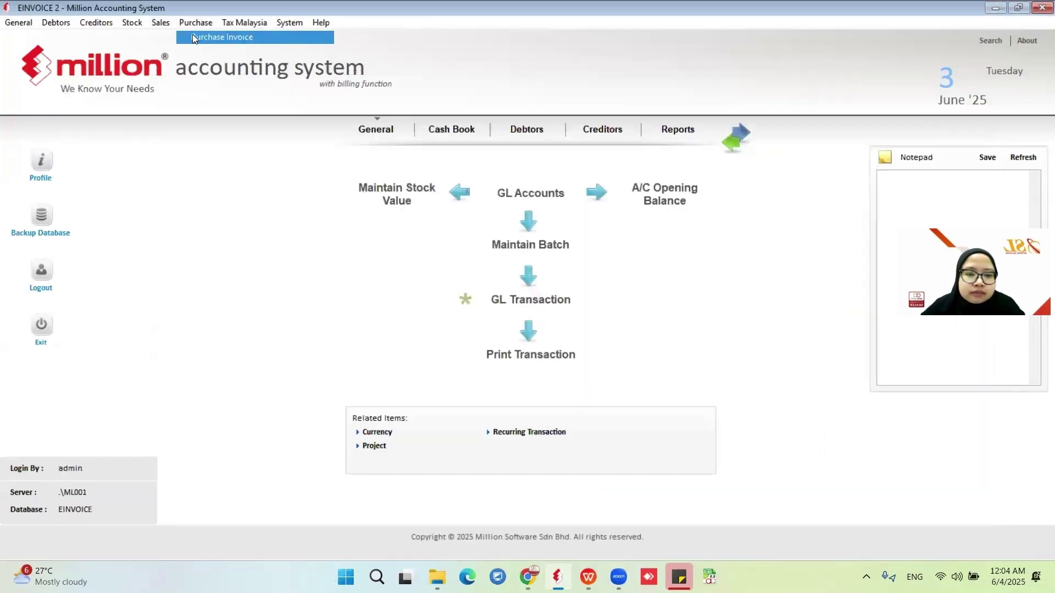
pyautogui.click(192, 37)
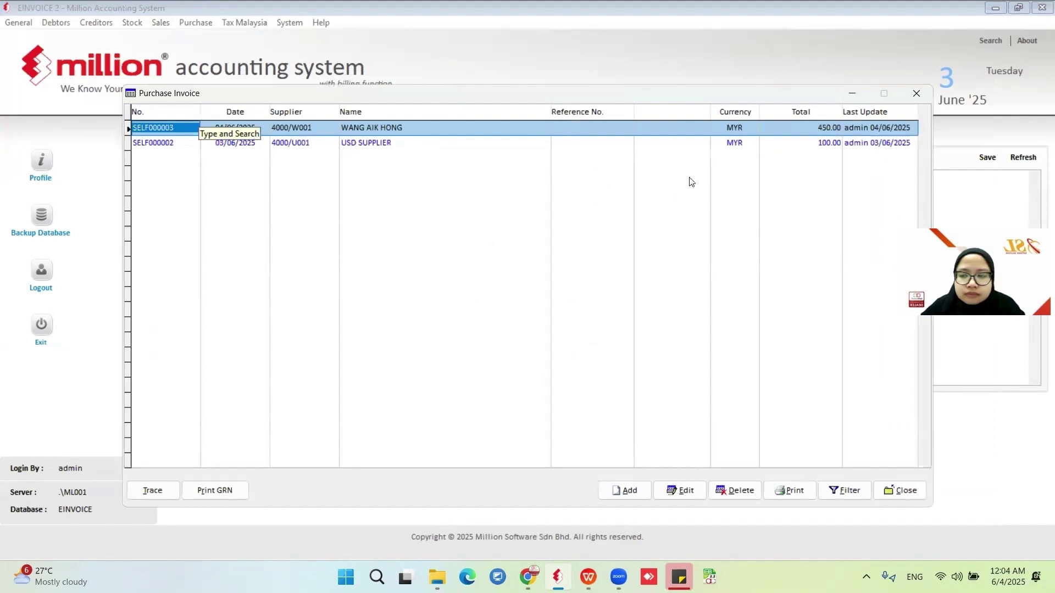
pyautogui.click(803, 495)
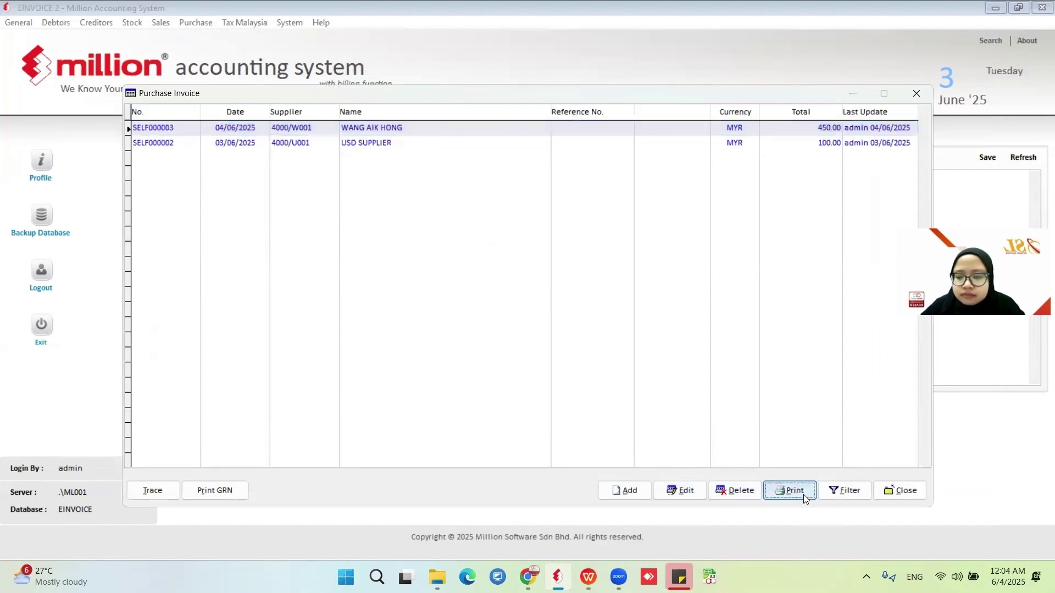
pyautogui.click(271, 256)
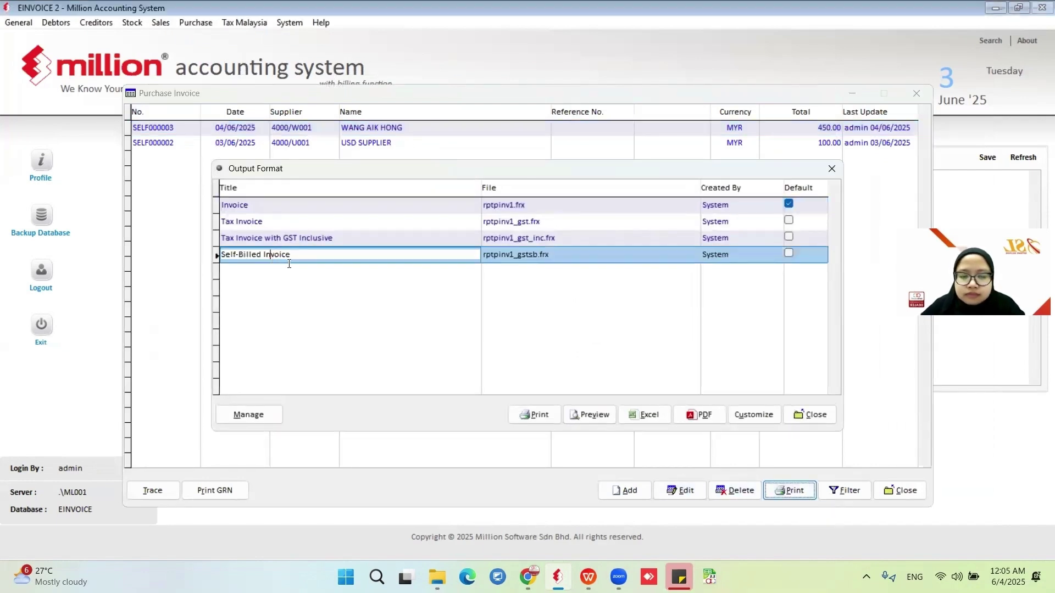
pyautogui.click(590, 415)
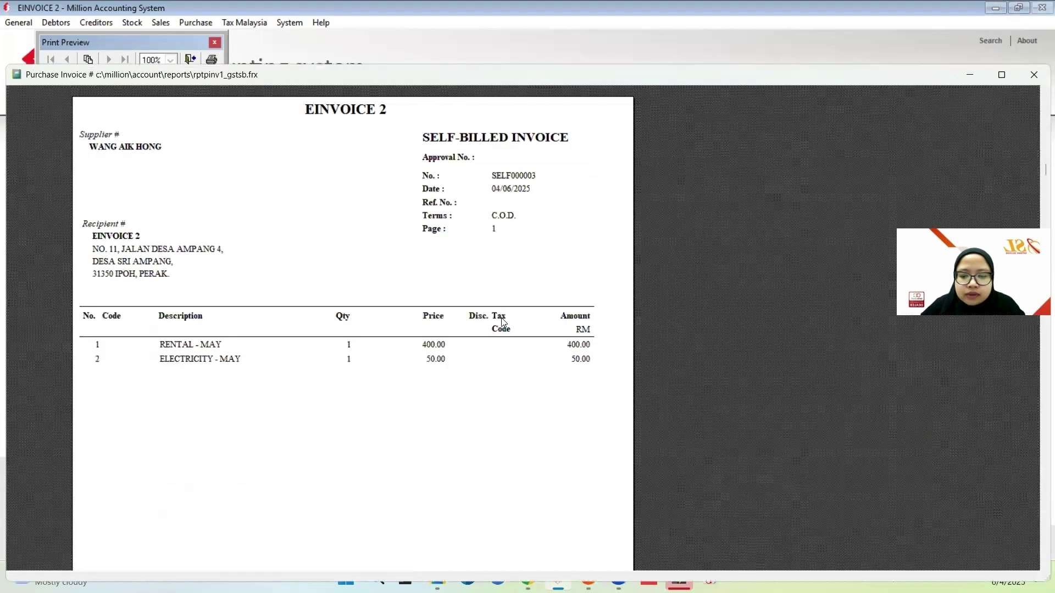
pyautogui.scroll(-5, 574, 468)
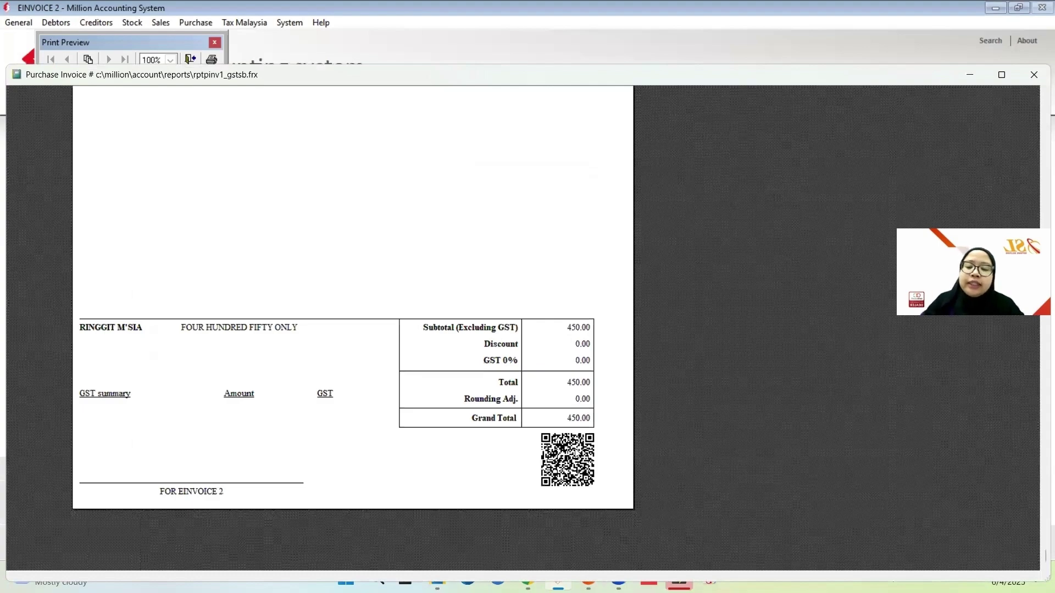
pyautogui.scroll(5, 565, 452)
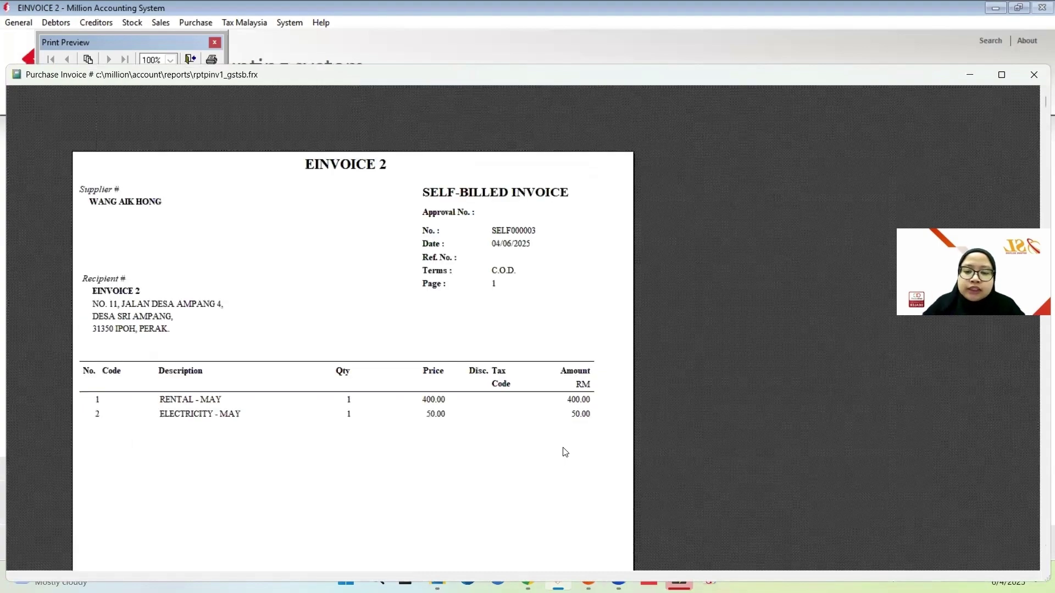
pyautogui.click(1033, 74)
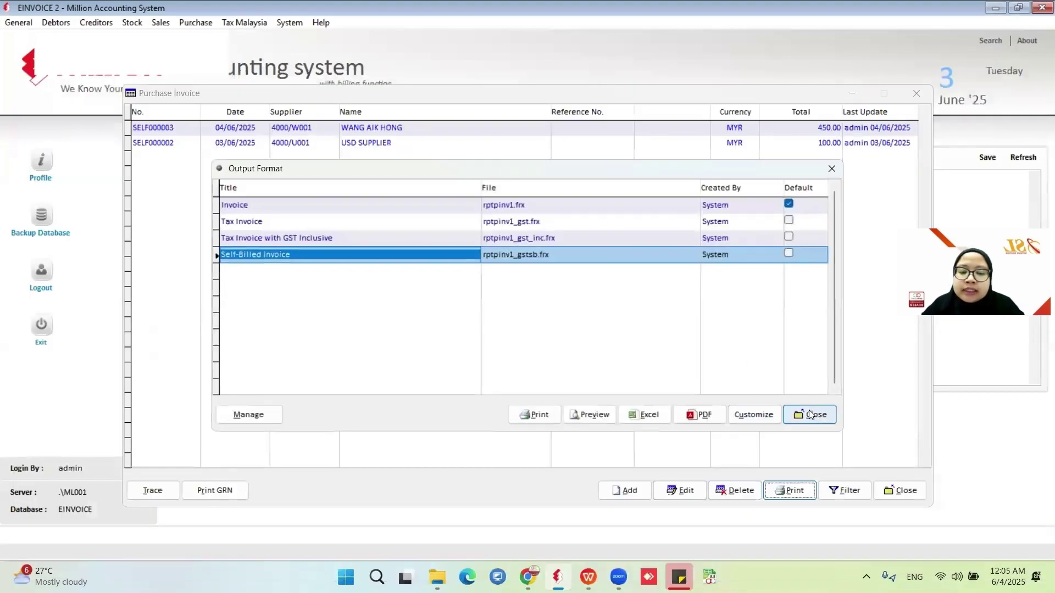
pyautogui.click(810, 414)
# - Preview the USD SUPPLIER purchase invoice in the Self-Billed Invoice format, examine its lines and totals, and close the preview and invoice list
pyautogui.click(400, 142)
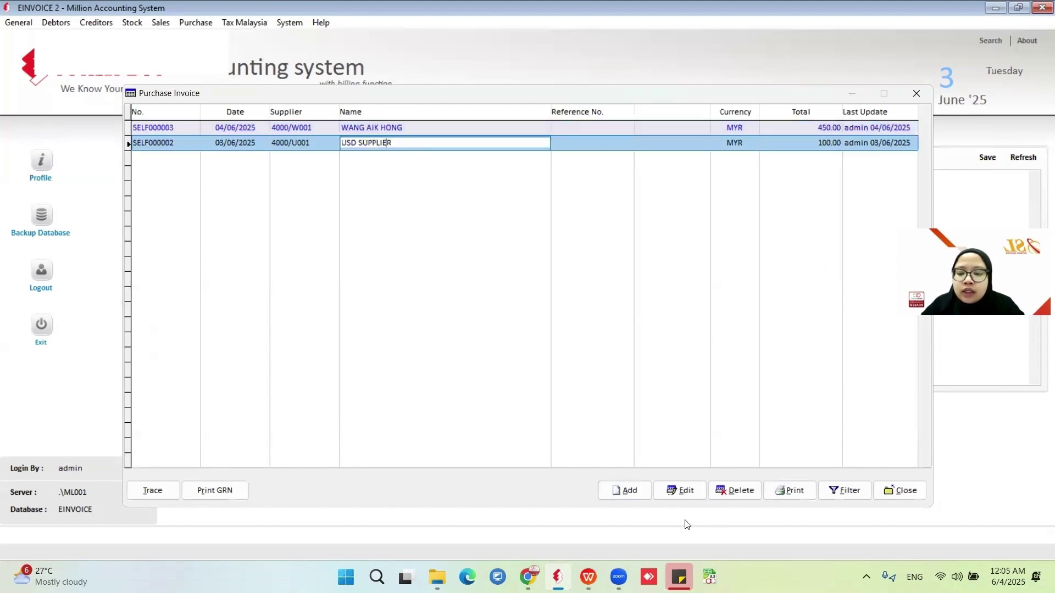
pyautogui.click(790, 490)
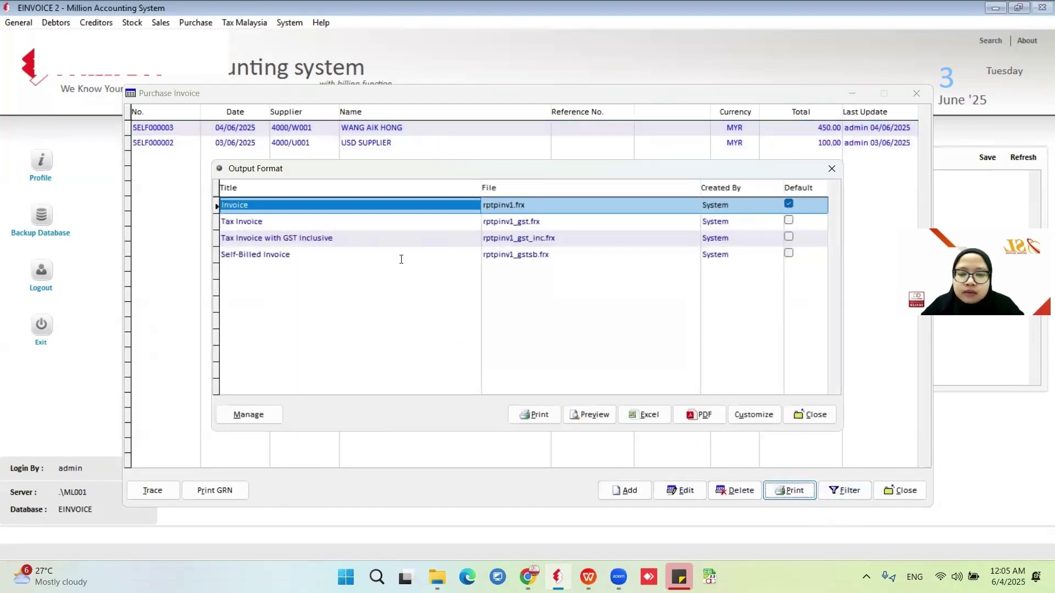
pyautogui.click(401, 255)
pyautogui.click(588, 414)
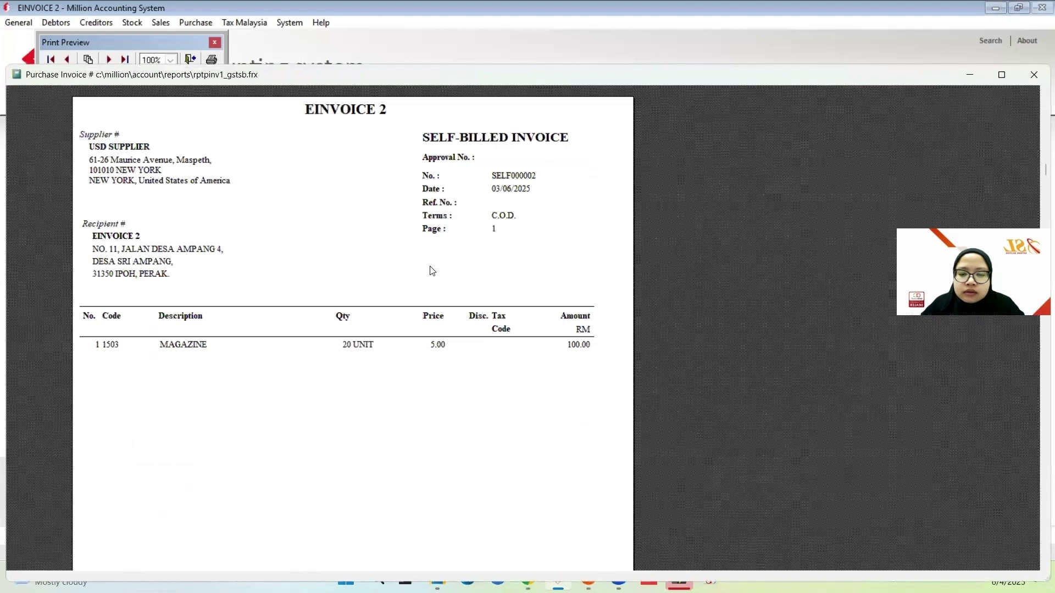
pyautogui.scroll(-5, 388, 344)
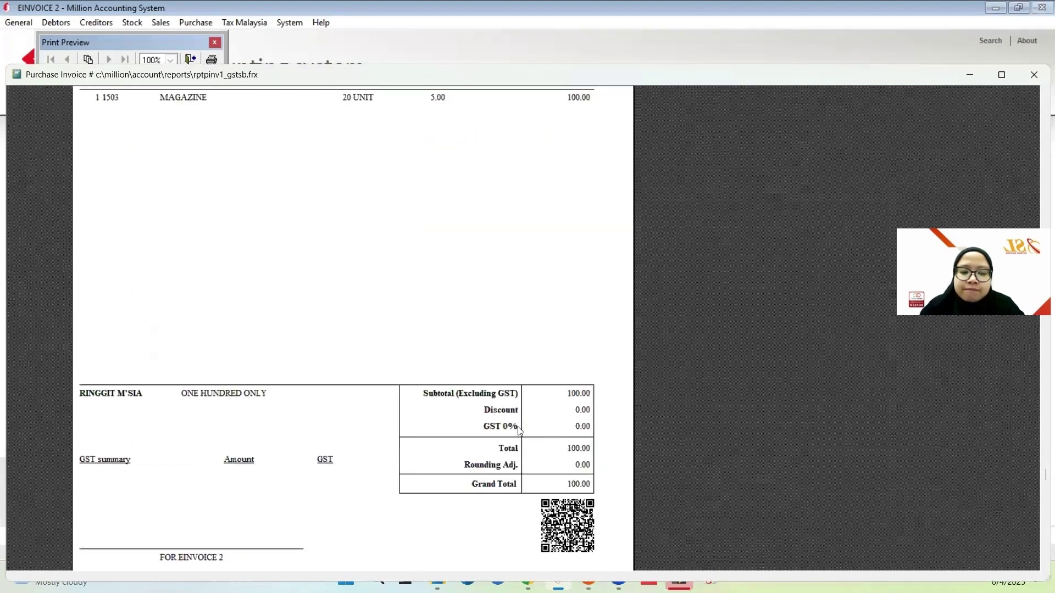
pyautogui.scroll(5, 520, 430)
pyautogui.click(1034, 75)
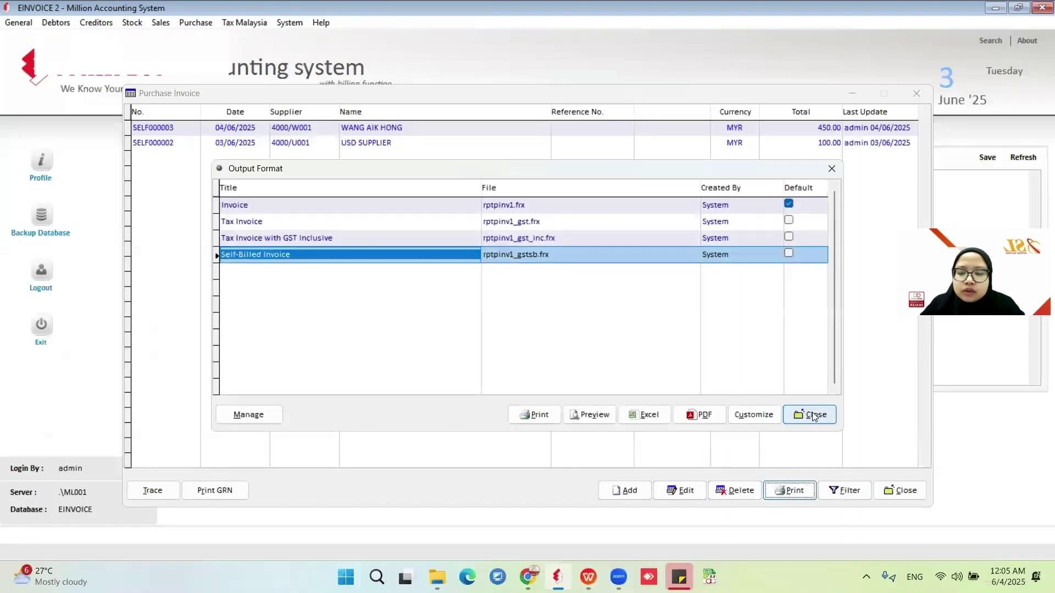
pyautogui.click(814, 416)
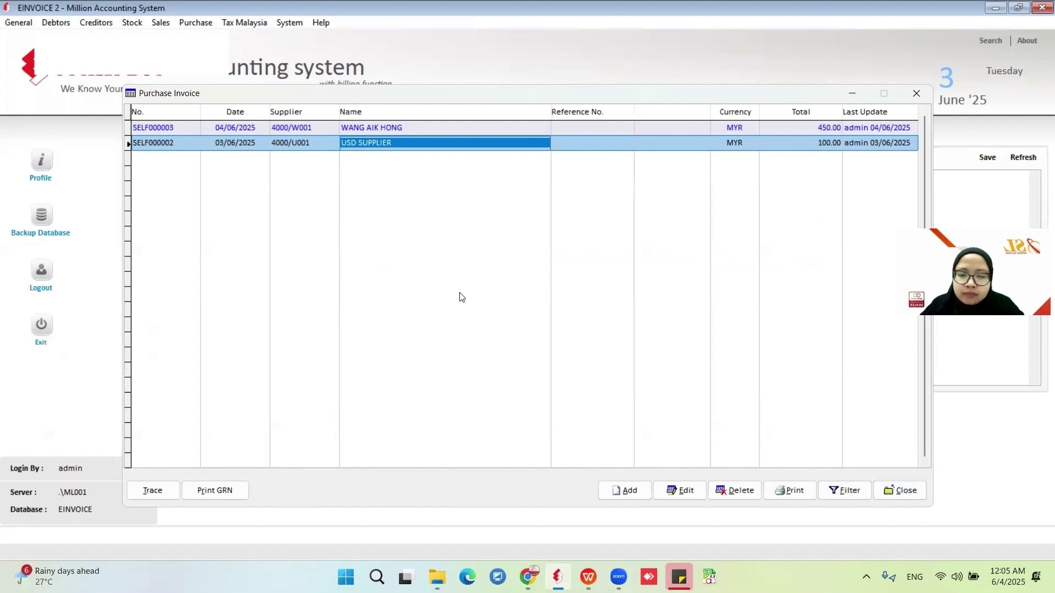
pyautogui.click(887, 489)
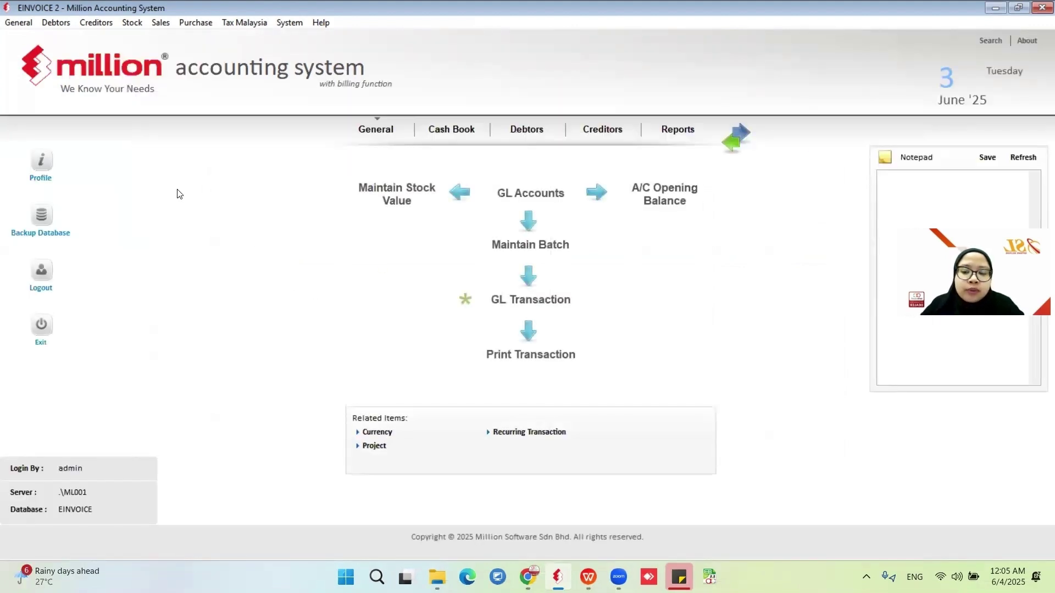
# - List the GL transactions without filter criteria, examine the reference numbers of the electricity and rental payment entries, and close the list
pyautogui.click(19, 23)
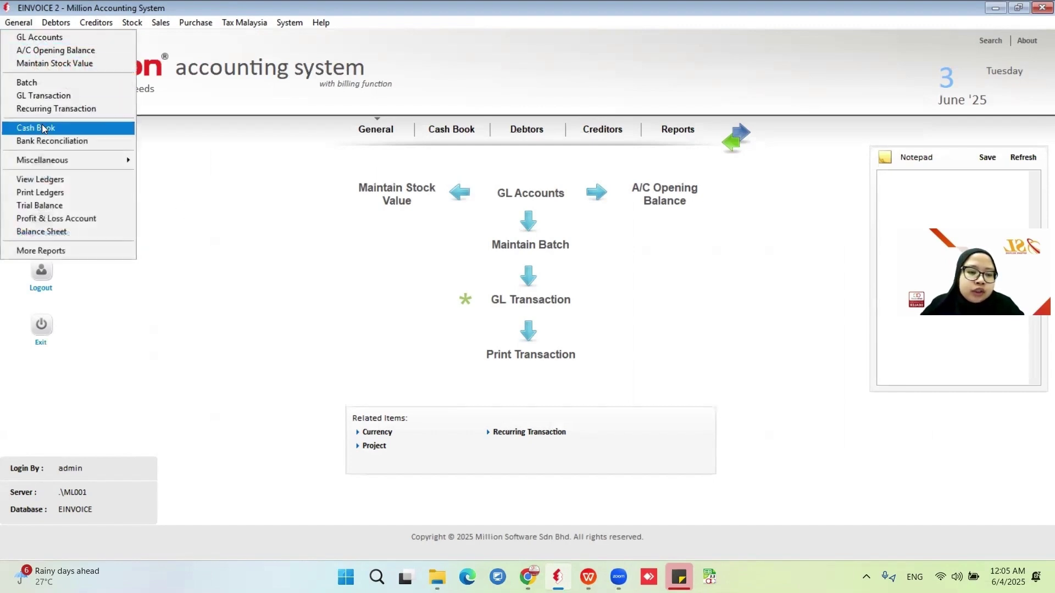
pyautogui.click(44, 95)
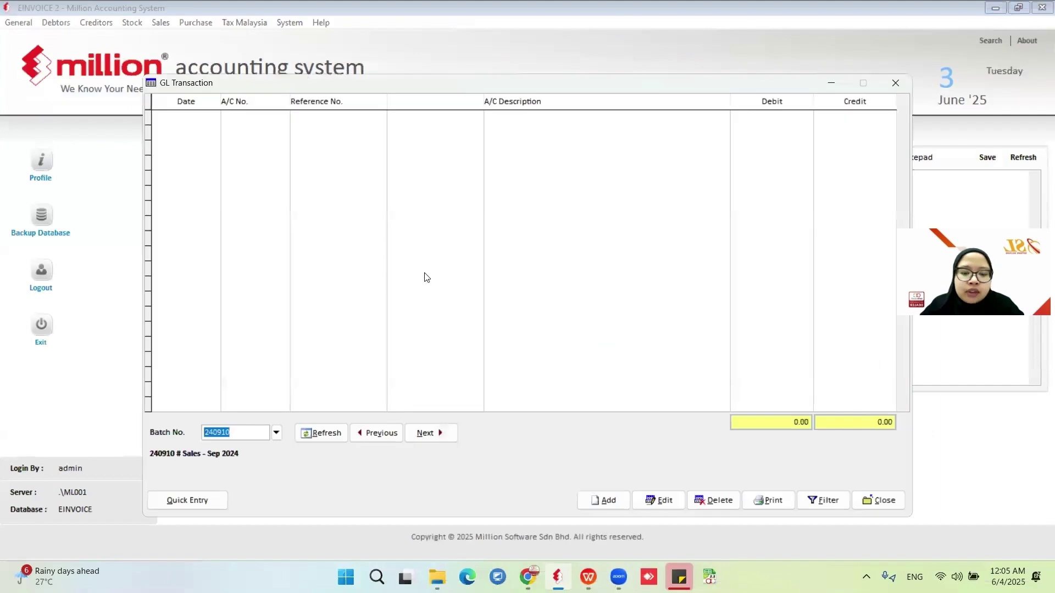
pyautogui.click(823, 500)
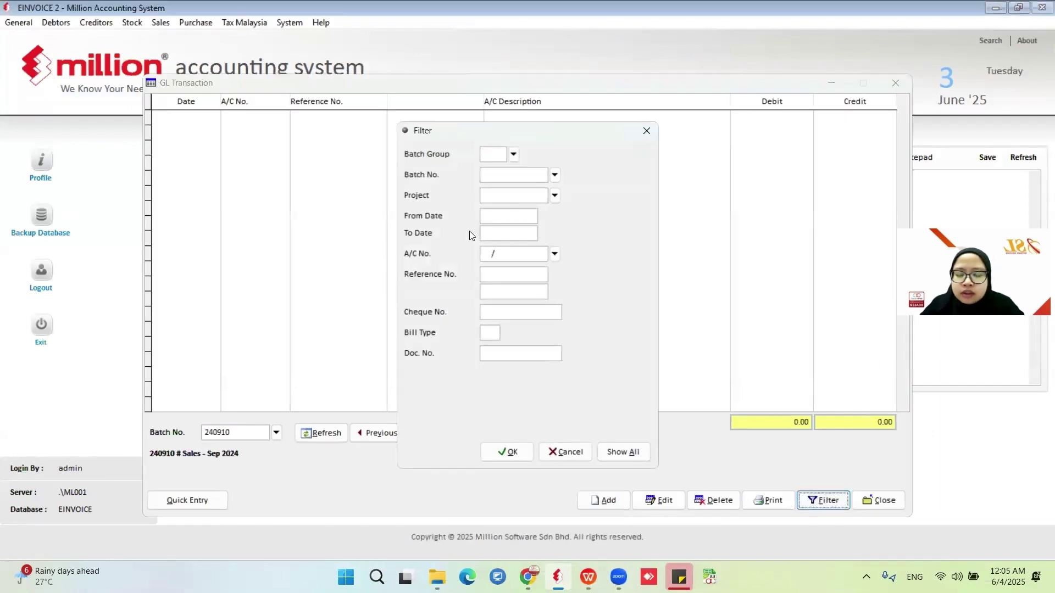
pyautogui.click(510, 447)
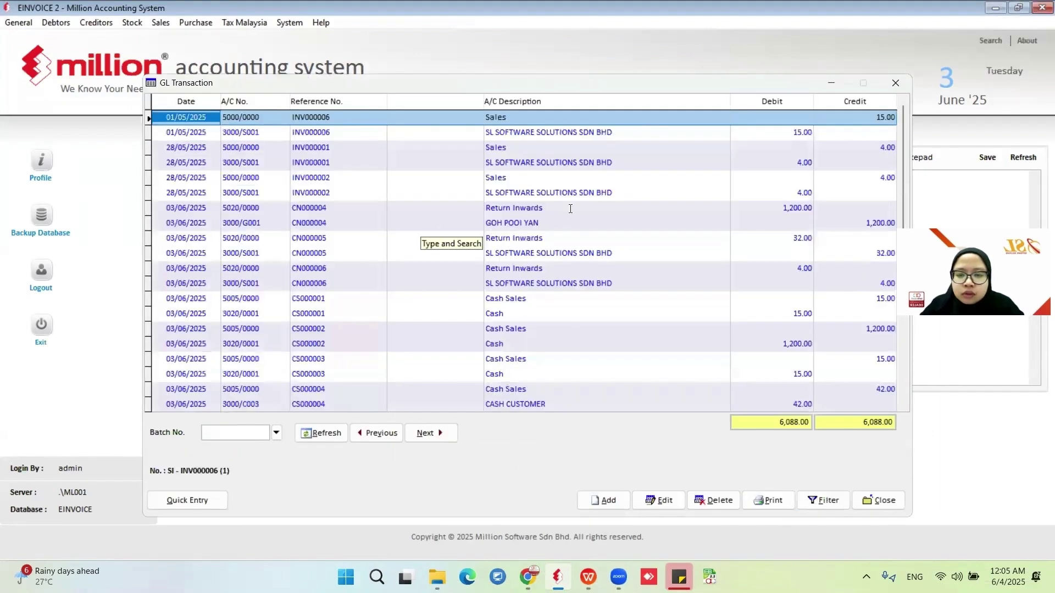
pyautogui.scroll(-10, 398, 340)
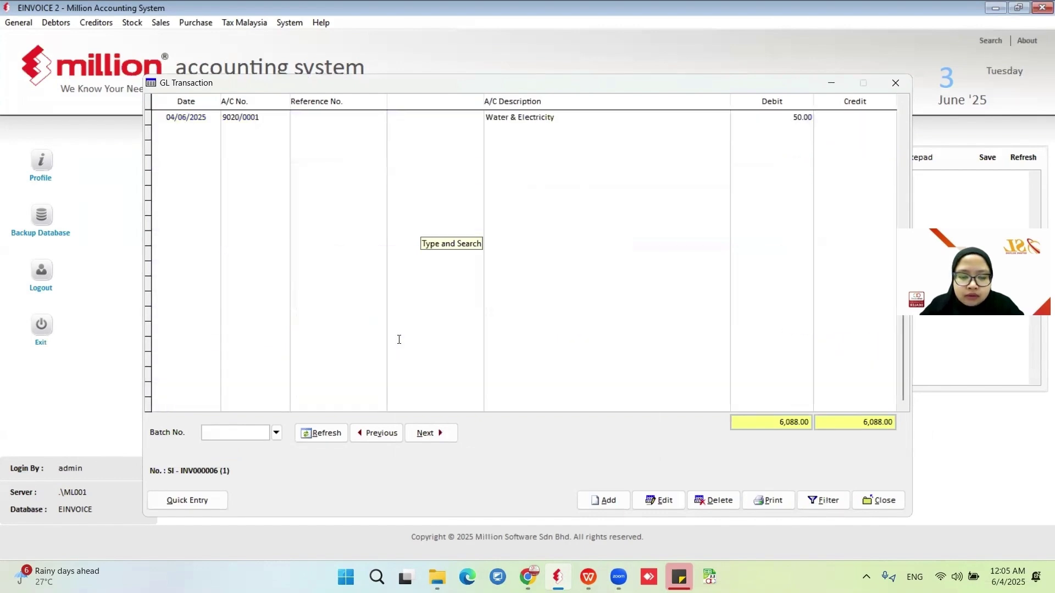
pyautogui.scroll(5, 399, 340)
pyautogui.click(274, 329)
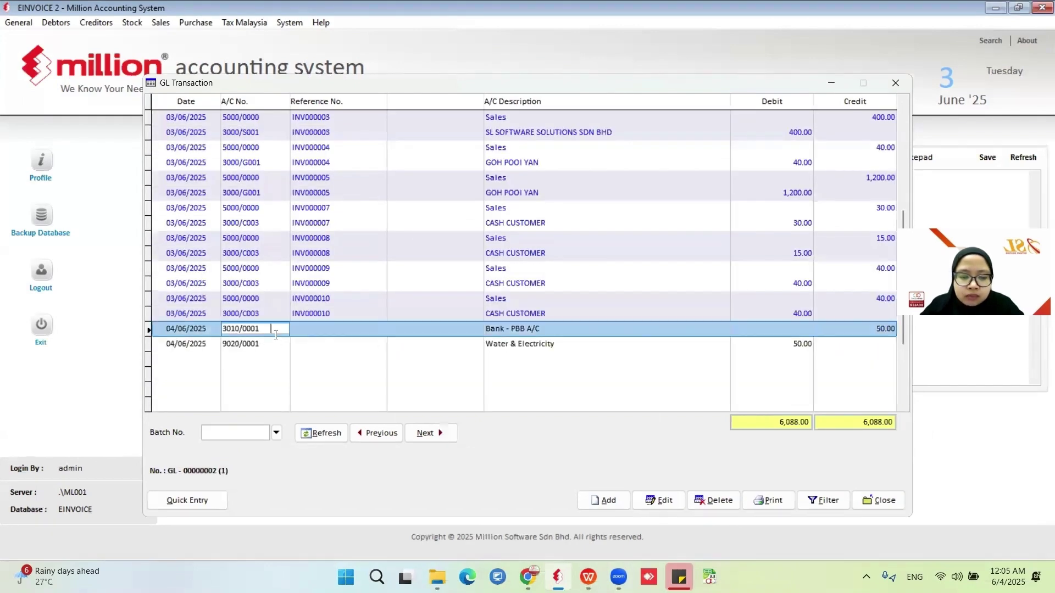
pyautogui.click(458, 345)
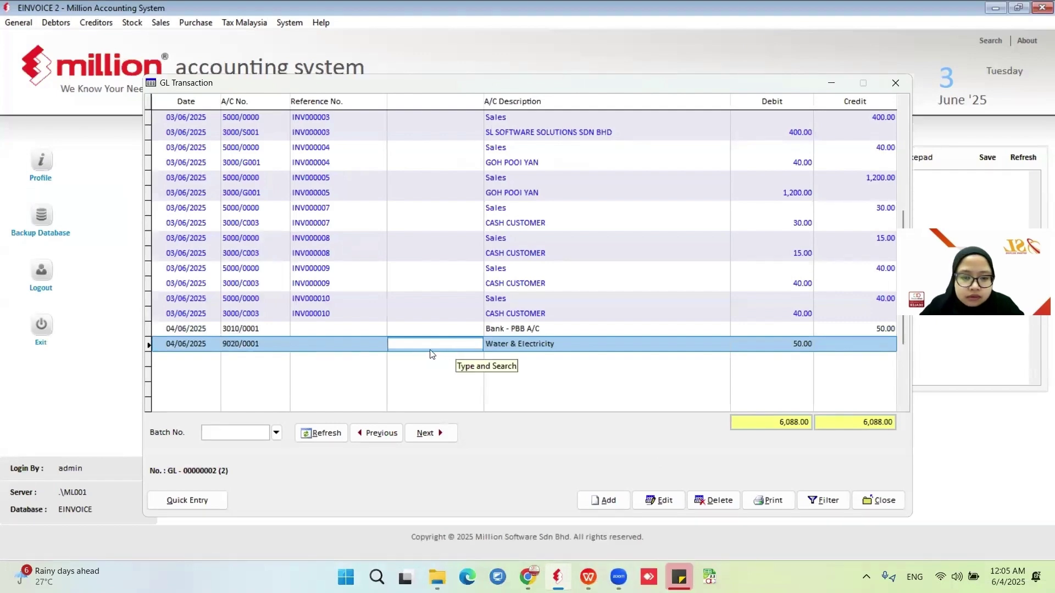
pyautogui.scroll(1, 523, 313)
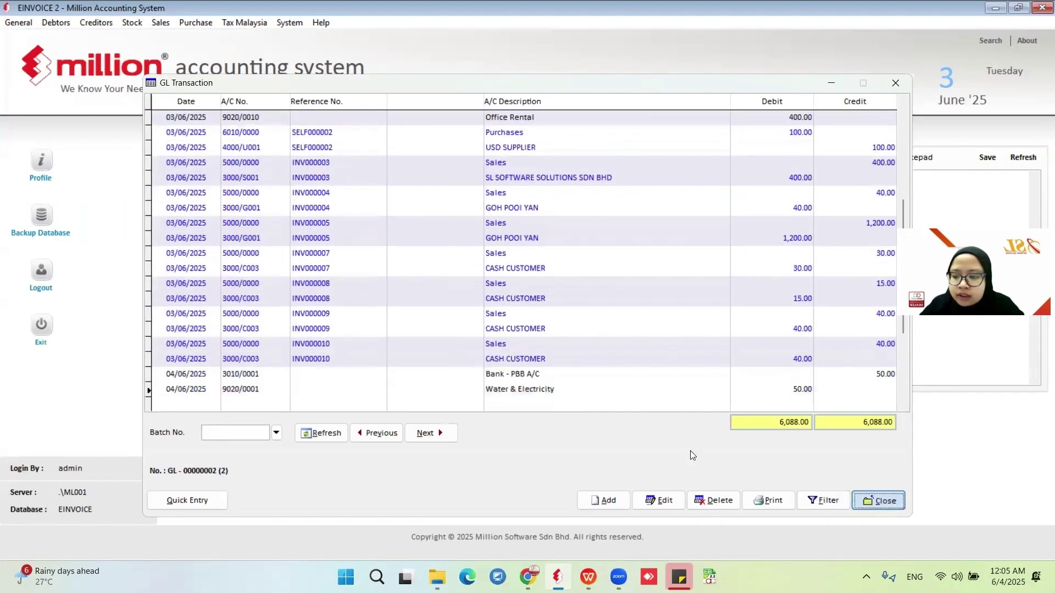
pyautogui.click(879, 500)
# - Set the reference number of the ELECTRICITY - MAY cash book payment to PV001 and save it
pyautogui.click(25, 24)
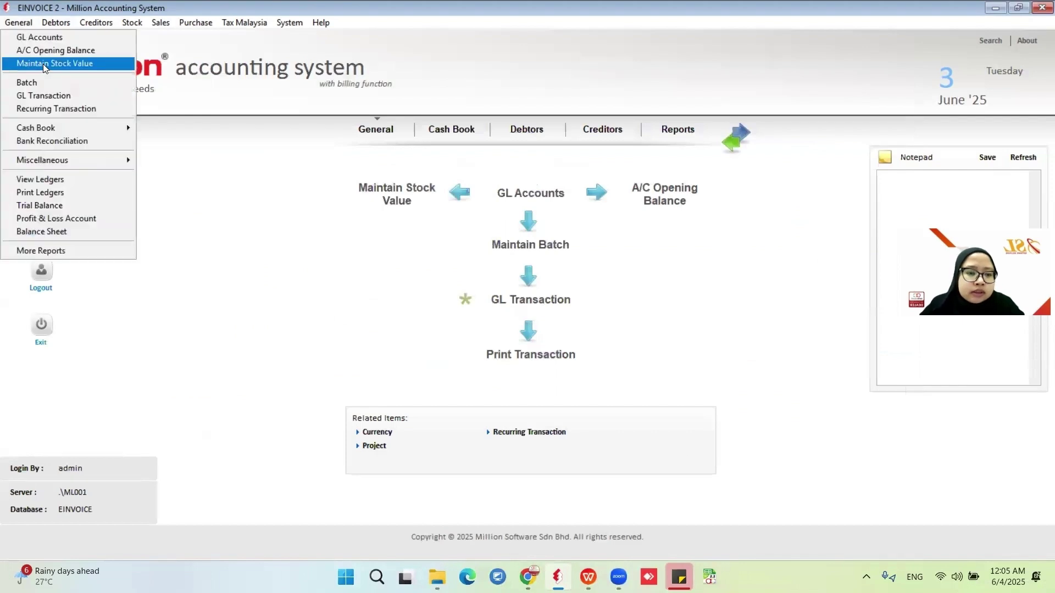
pyautogui.moveTo(47, 128)
pyautogui.click(149, 122)
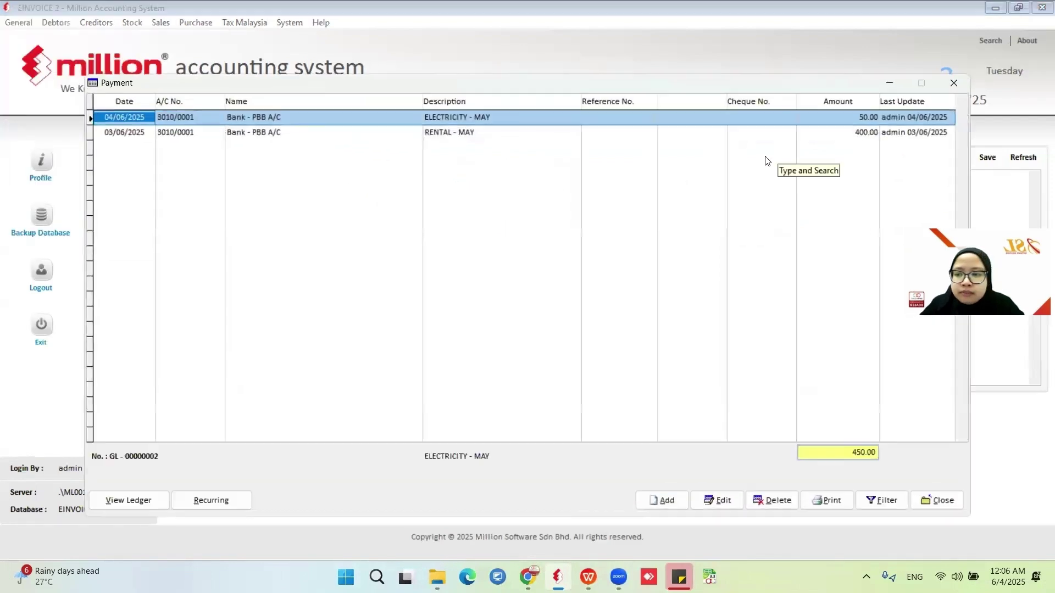
pyautogui.click(703, 488)
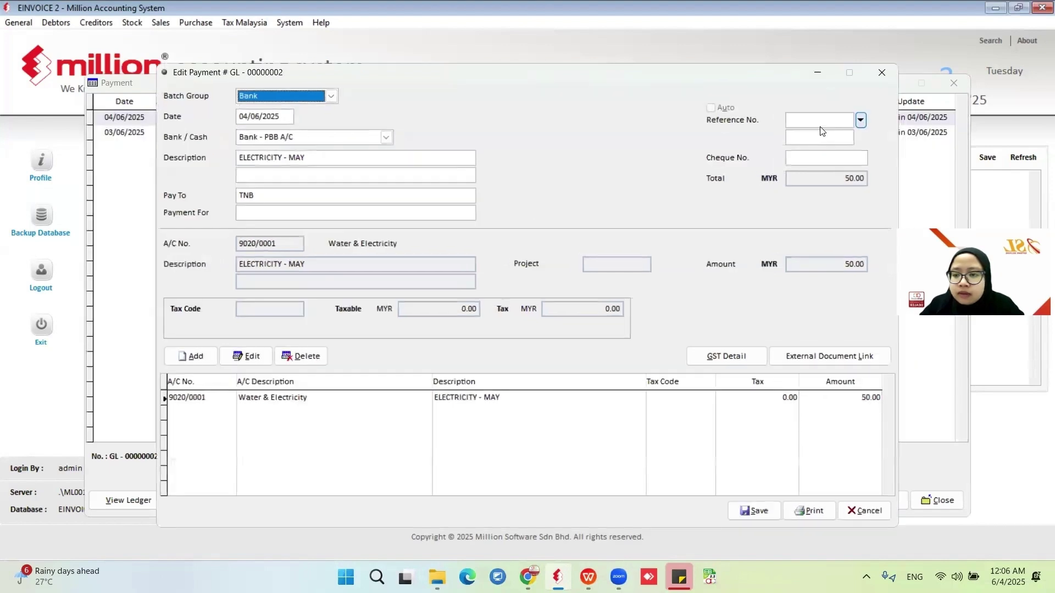
pyautogui.click(825, 121)
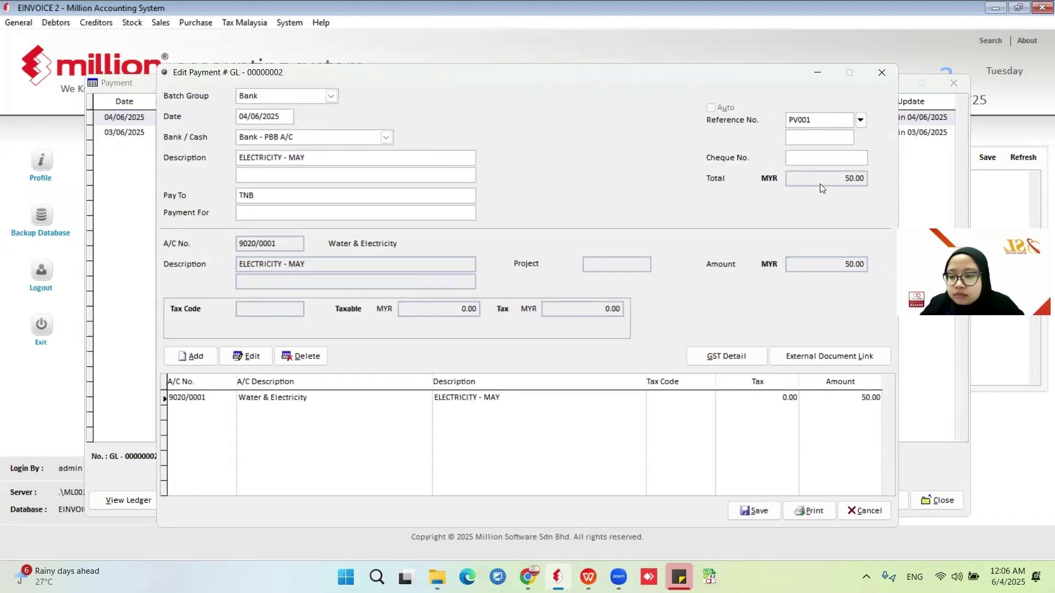
pyautogui.click(755, 510)
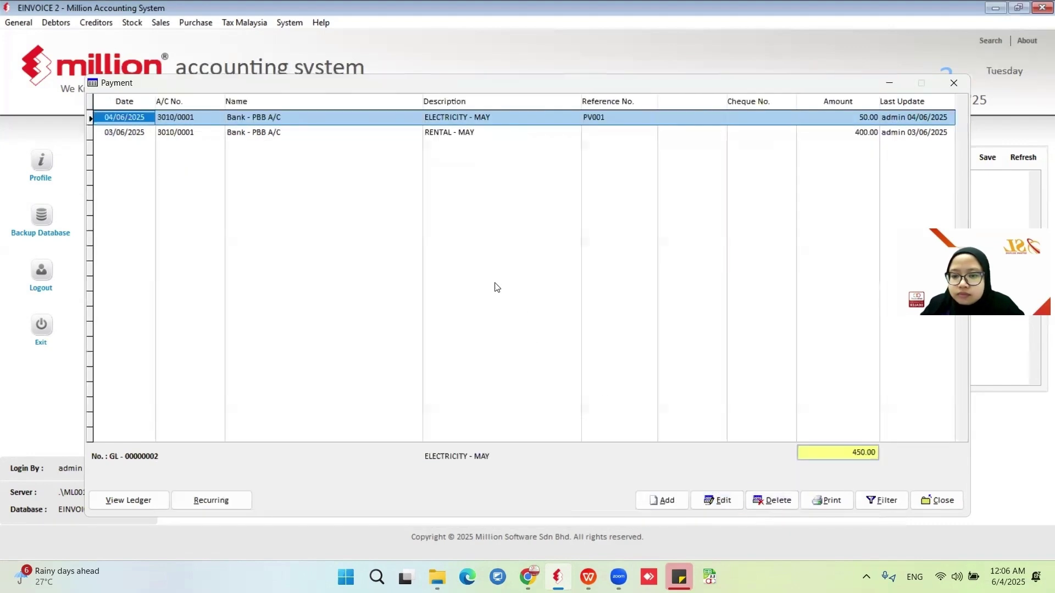
# - Set the reference number of the RENTAL - MAY payment to PV002, save it, and close the payment list
pyautogui.click(297, 132)
pyautogui.click(717, 500)
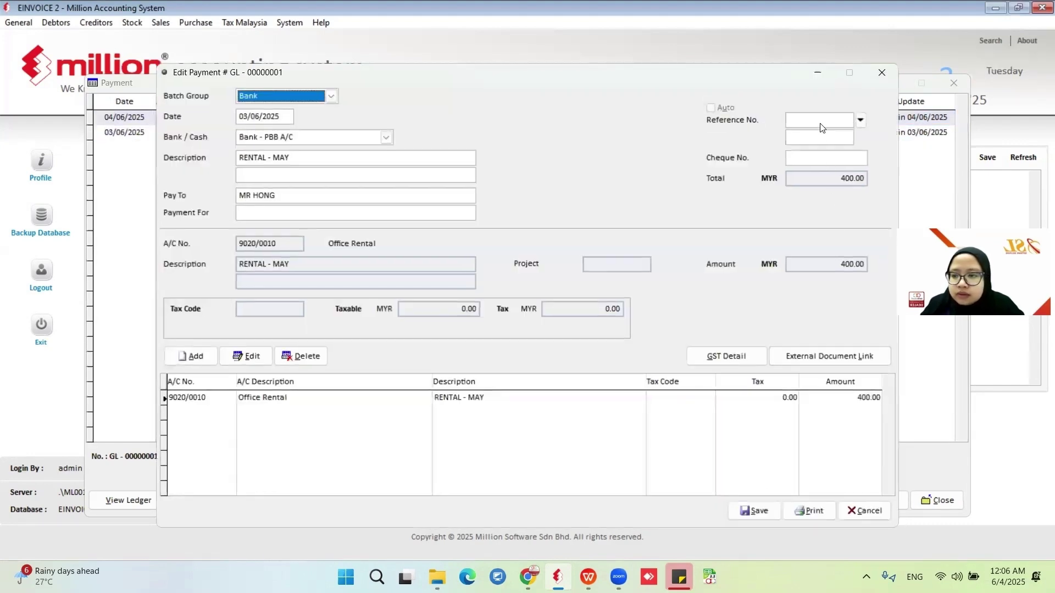
pyautogui.click(822, 121)
pyautogui.write('PV00')
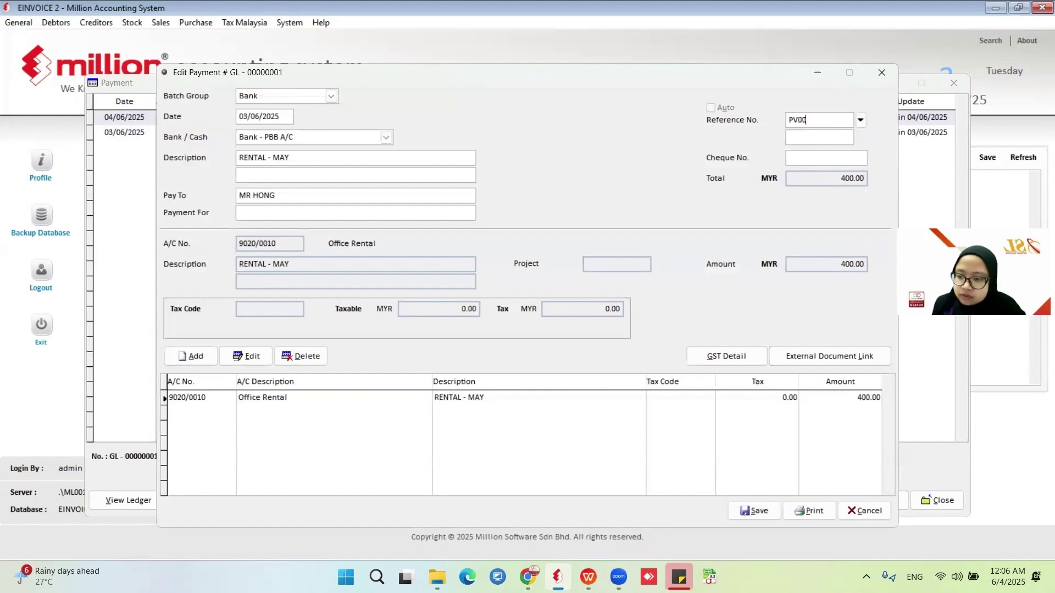
pyautogui.write('2')
pyautogui.click(755, 510)
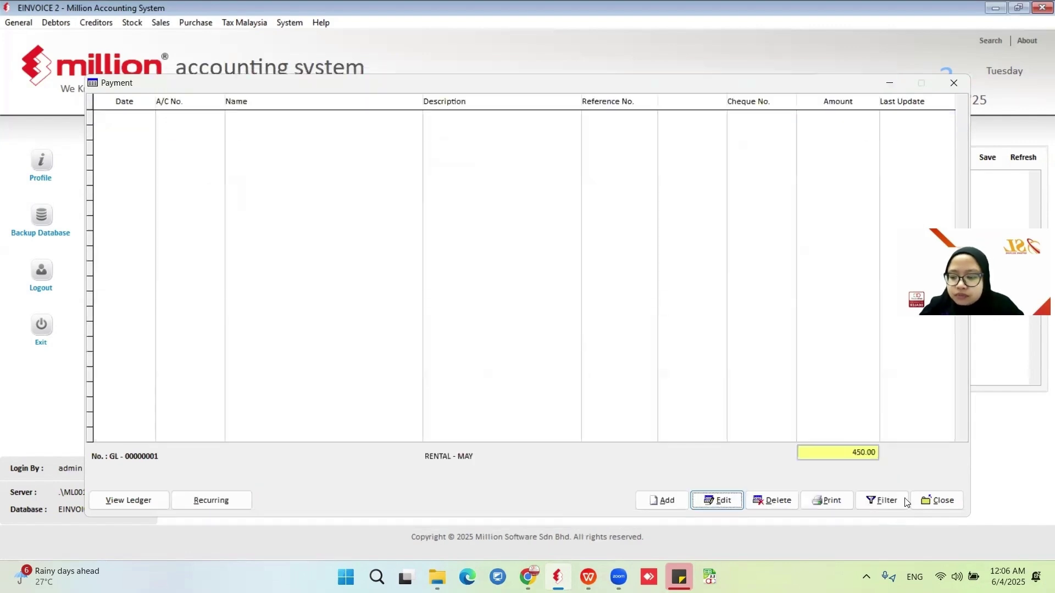
pyautogui.click(937, 500)
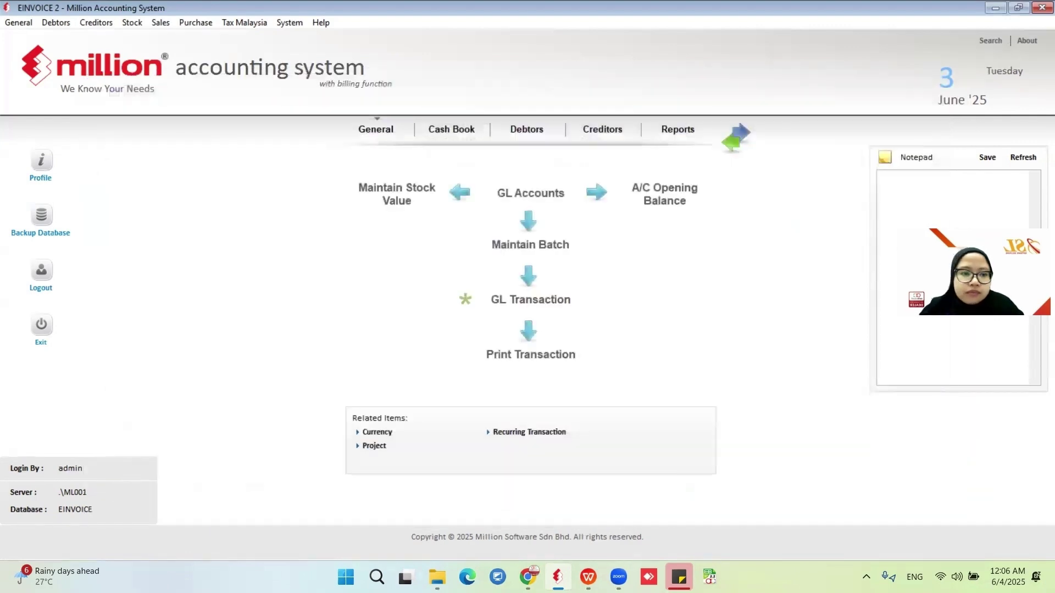
# - List the GL transactions of all batches again and check the reference numbers on the rental and electricity payment entries
pyautogui.click(16, 23)
pyautogui.click(37, 95)
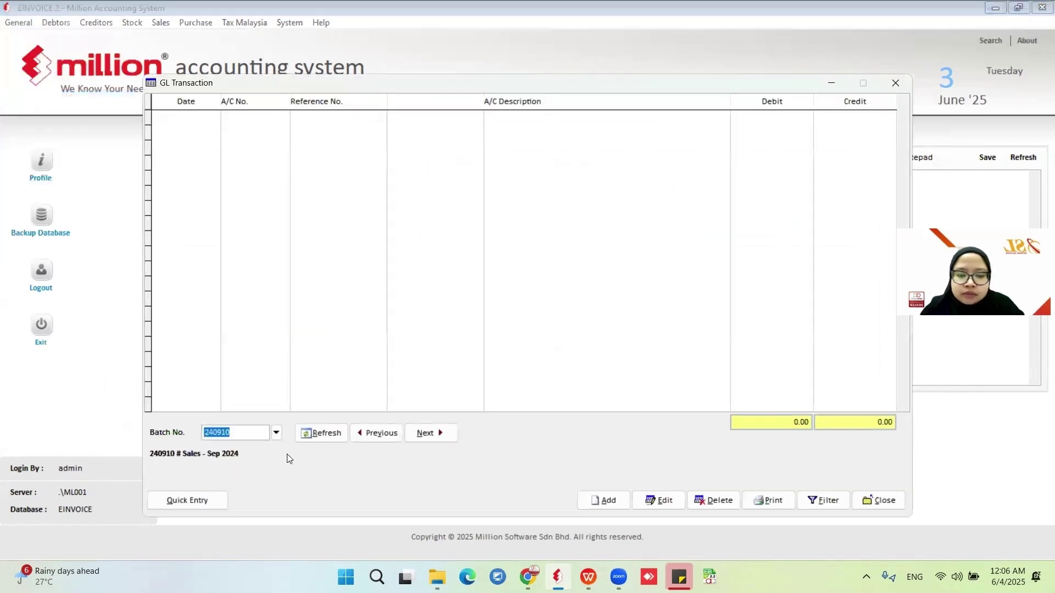
pyautogui.click(833, 502)
pyautogui.click(490, 450)
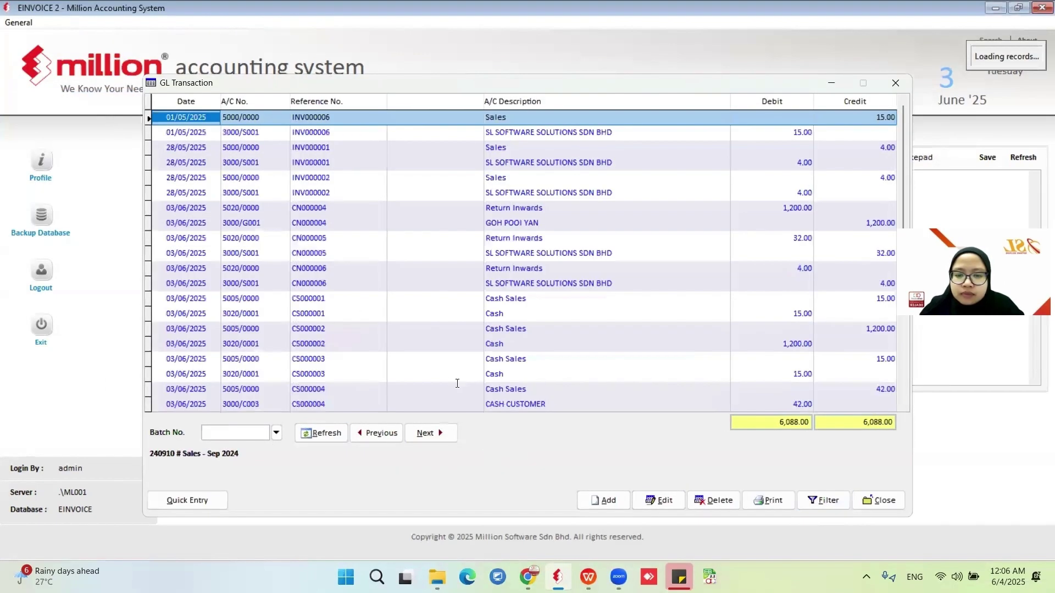
pyautogui.scroll(-1, 559, 389)
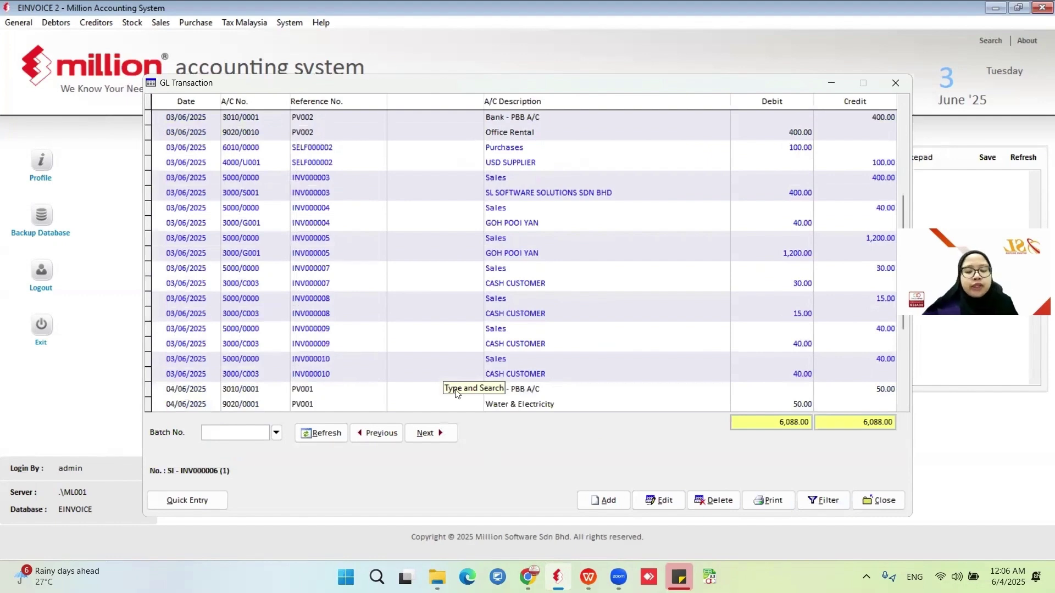
# - Examine the PV001 electricity, PV002 rental and self-billed purchase entries in the GL transaction list, and close the list
pyautogui.click(326, 405)
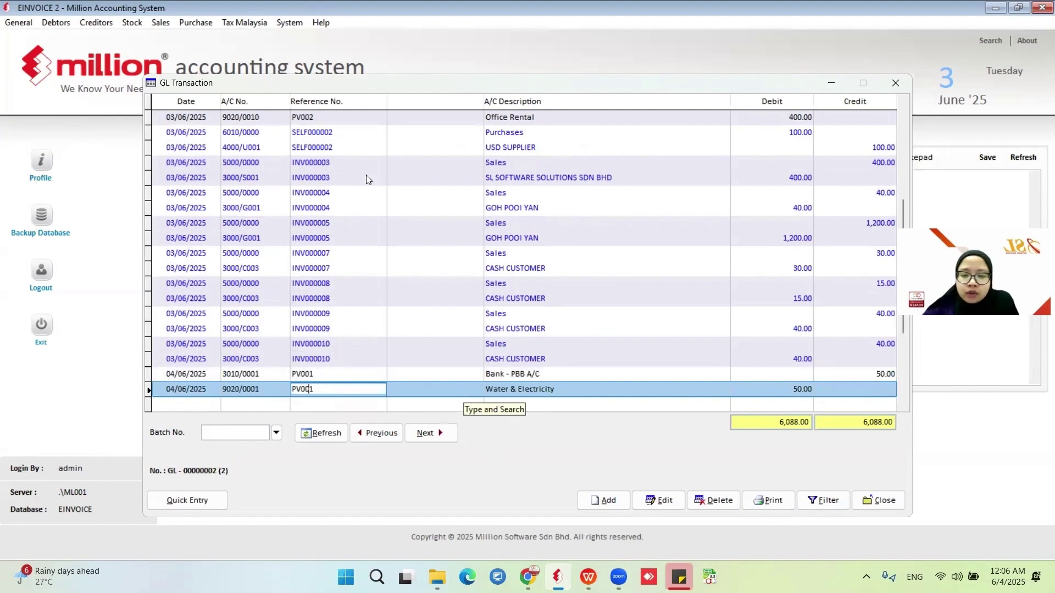
pyautogui.scroll(1, 415, 255)
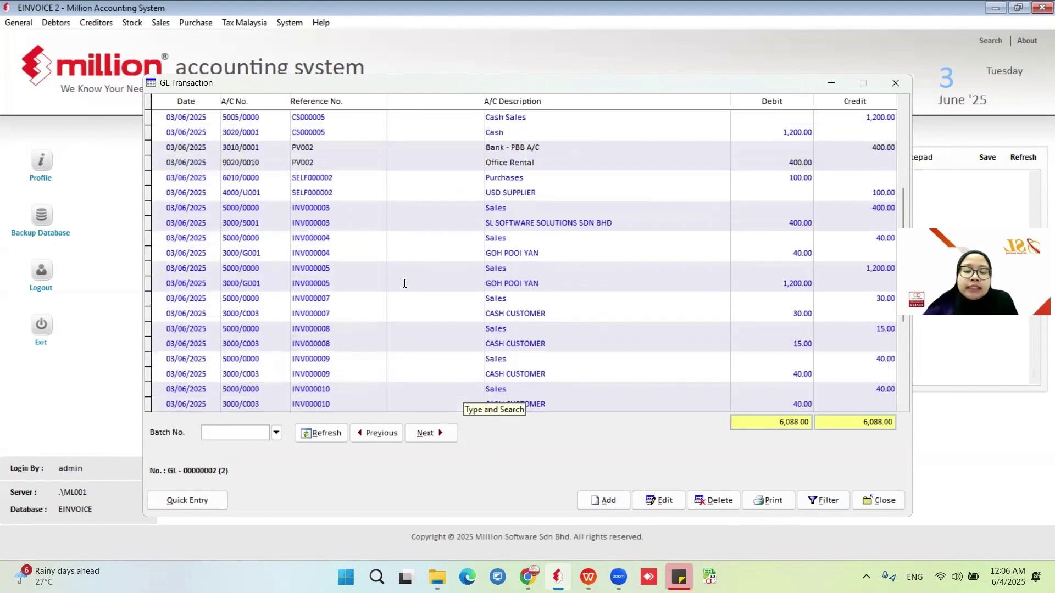
pyautogui.scroll(7, 405, 284)
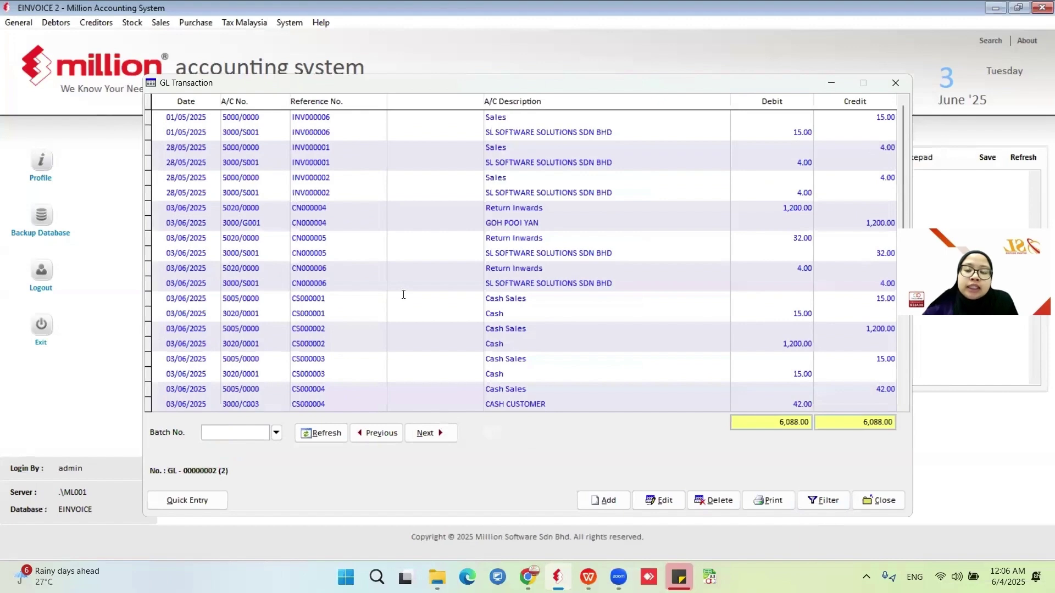
pyautogui.scroll(-8, 404, 294)
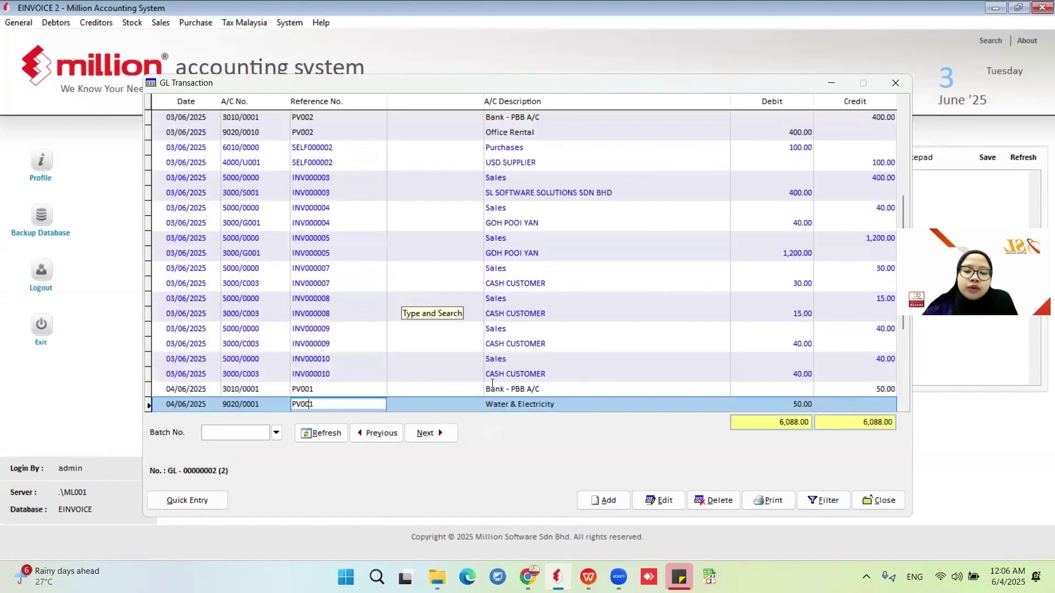
pyautogui.click(554, 403)
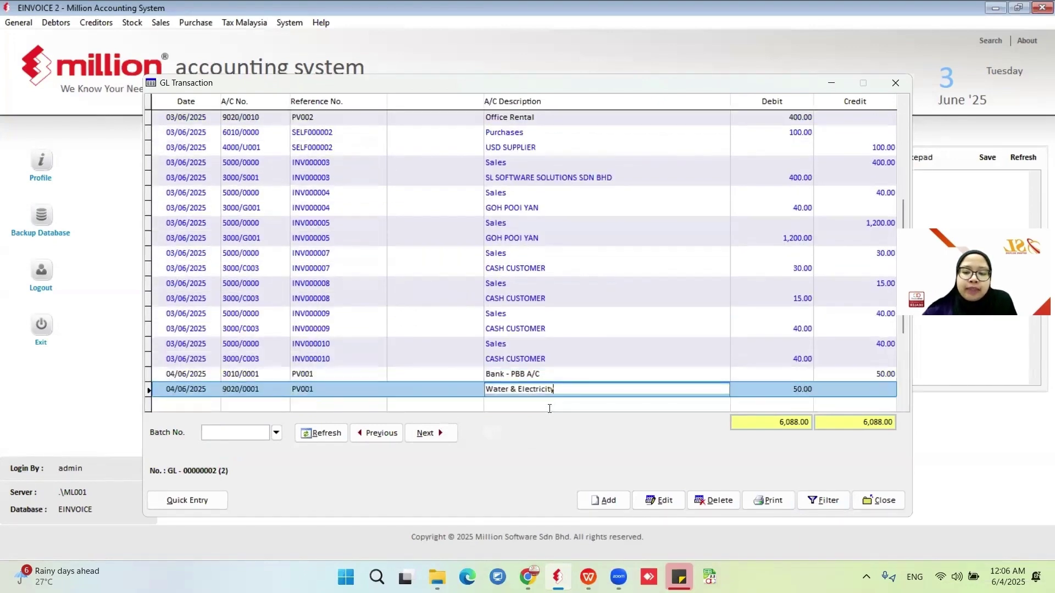
pyautogui.scroll(3, 554, 388)
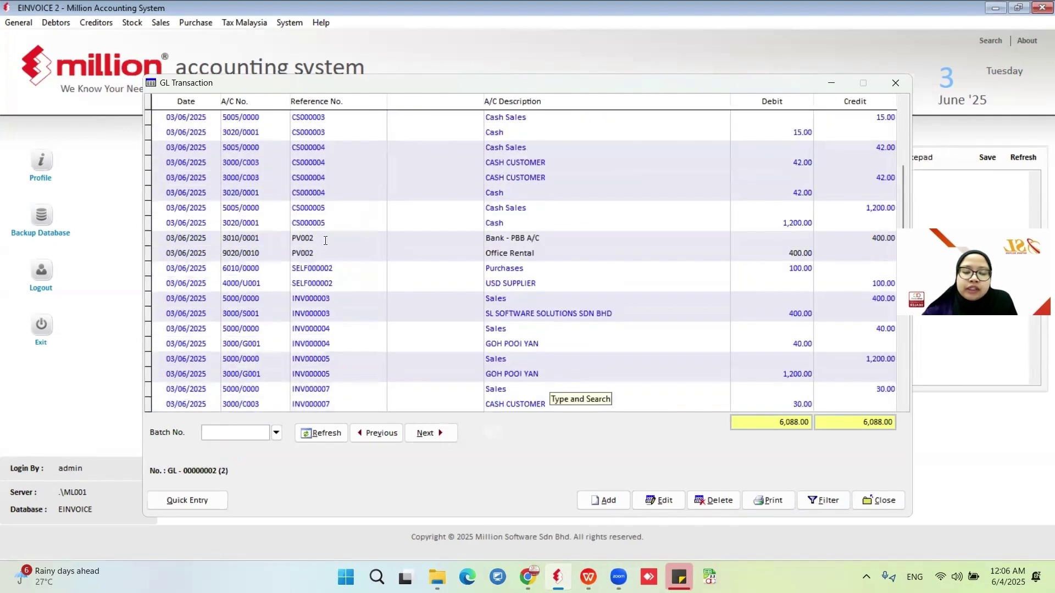
pyautogui.click(326, 241)
pyautogui.click(461, 250)
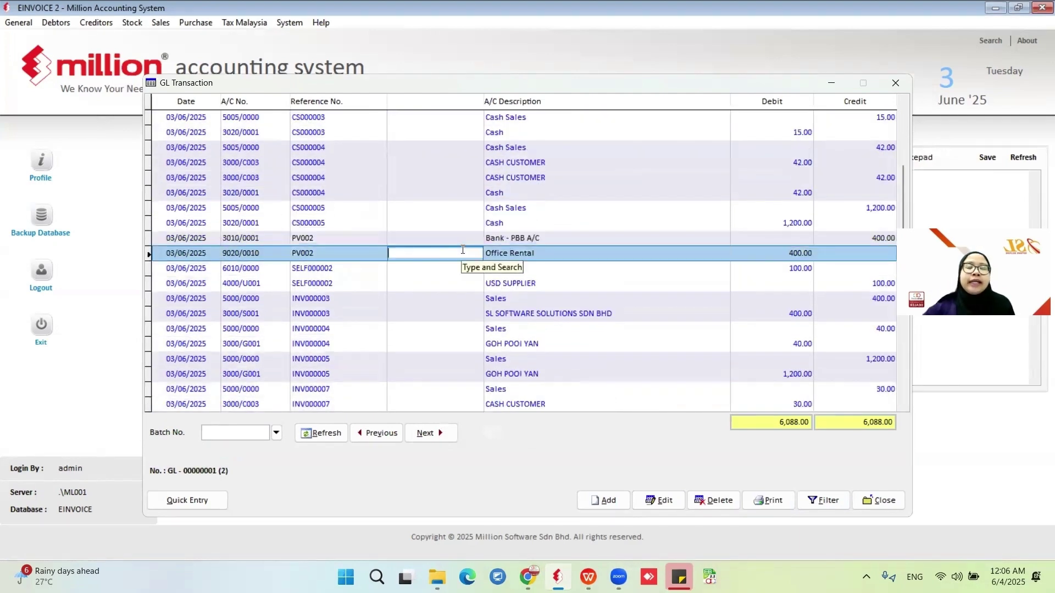
pyautogui.scroll(-1, 515, 188)
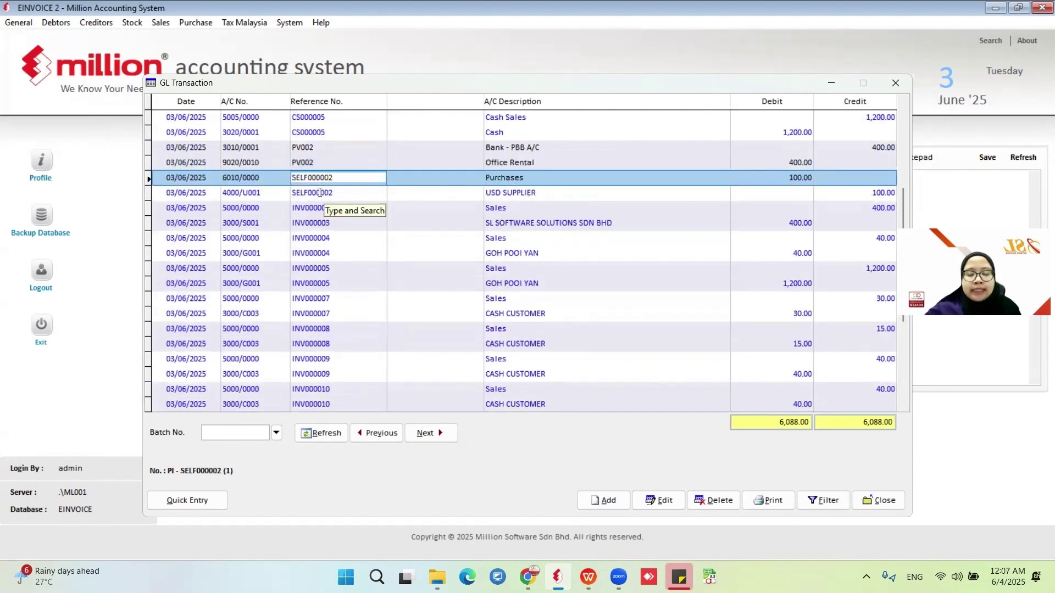
pyautogui.click(885, 501)
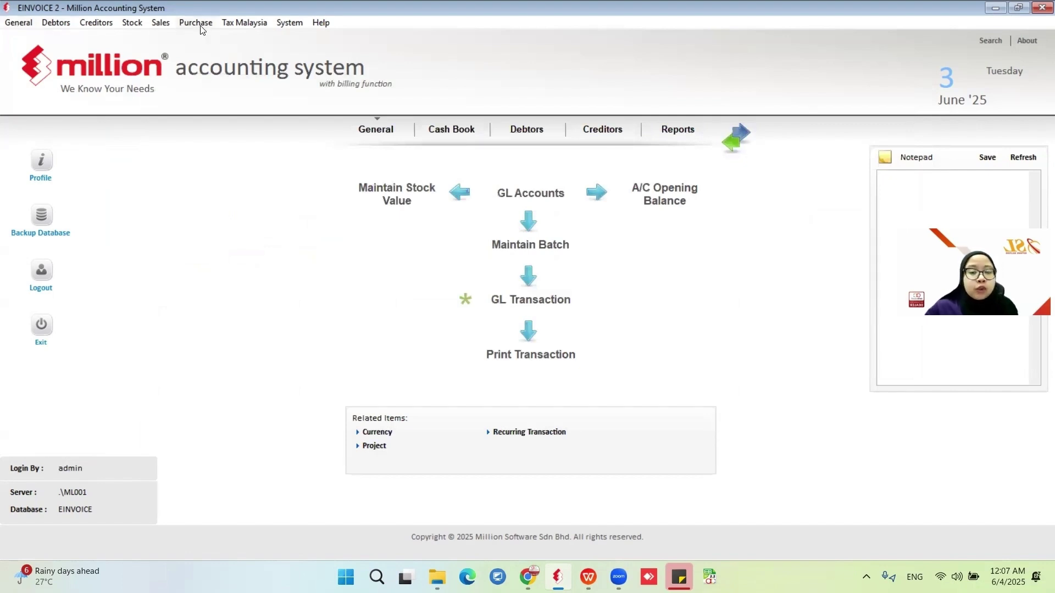
# - Start a new purchase invoice for the individual supplier and switch its numbering to Purchase Invoice for Selfbilled
pyautogui.click(200, 26)
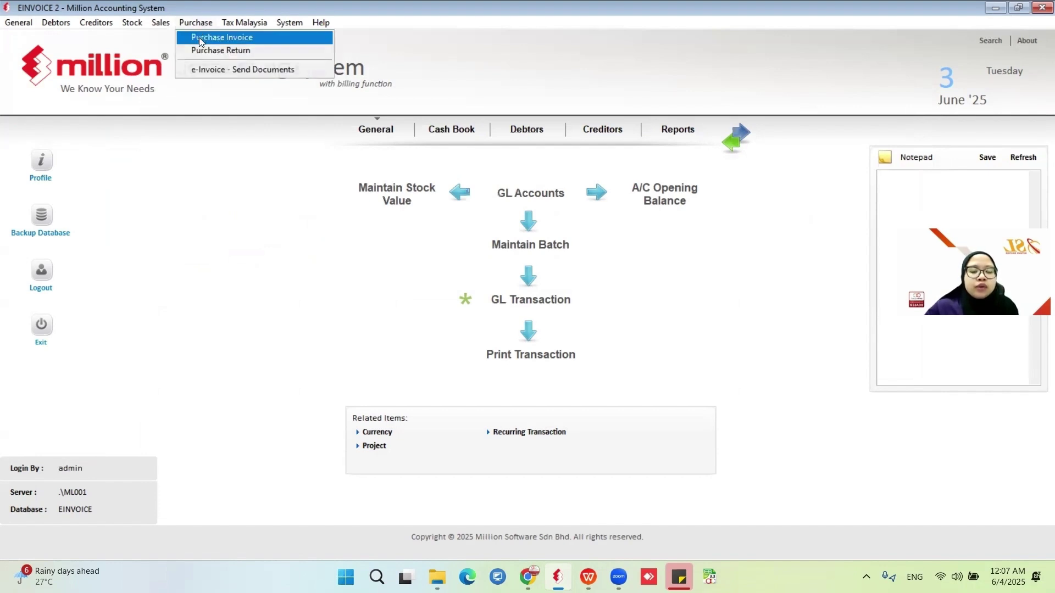
pyautogui.click(184, 38)
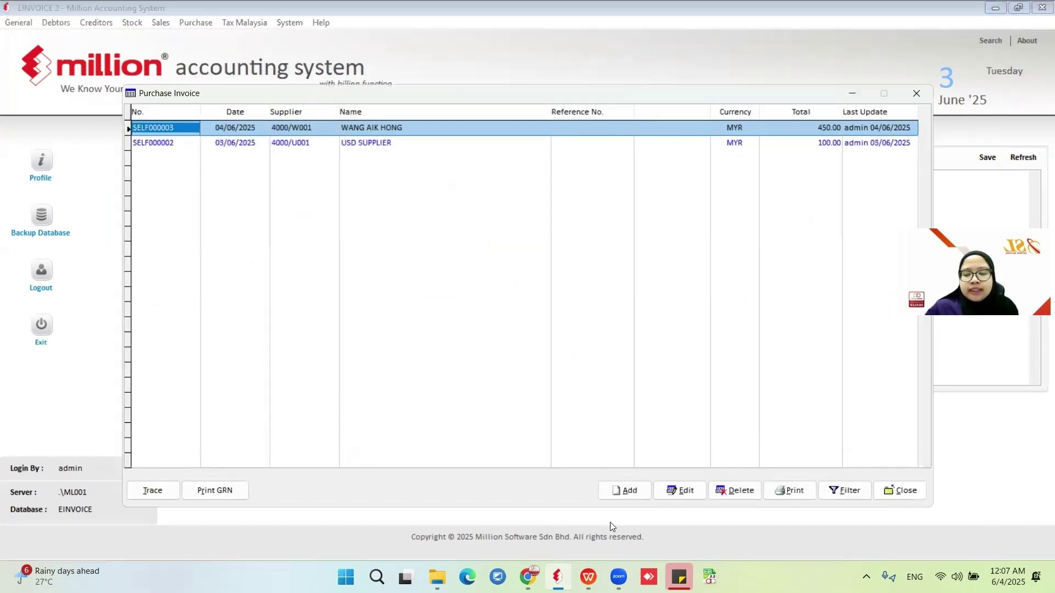
pyautogui.click(625, 491)
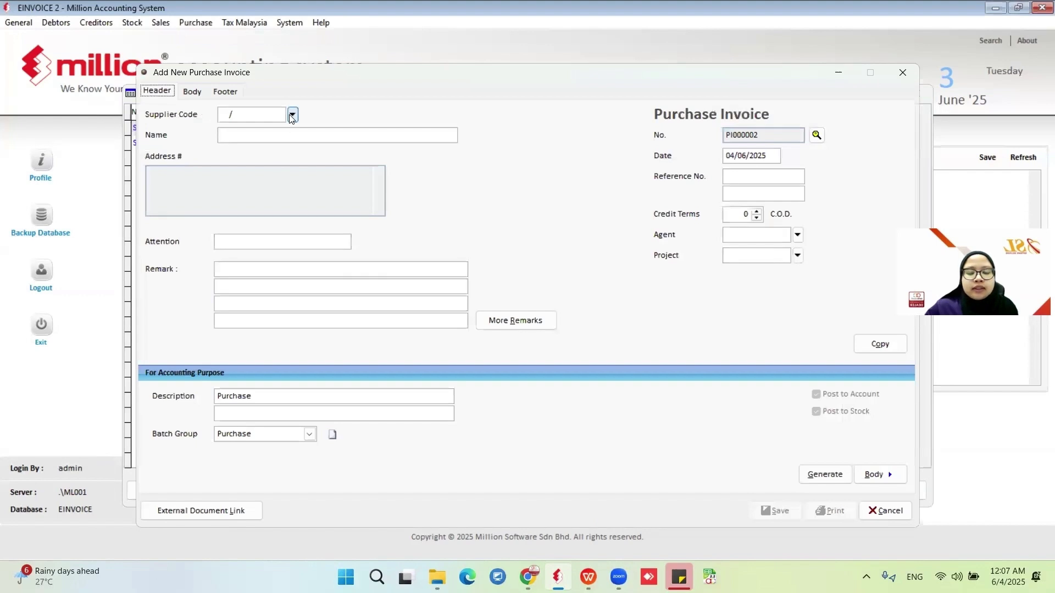
pyautogui.click(294, 115)
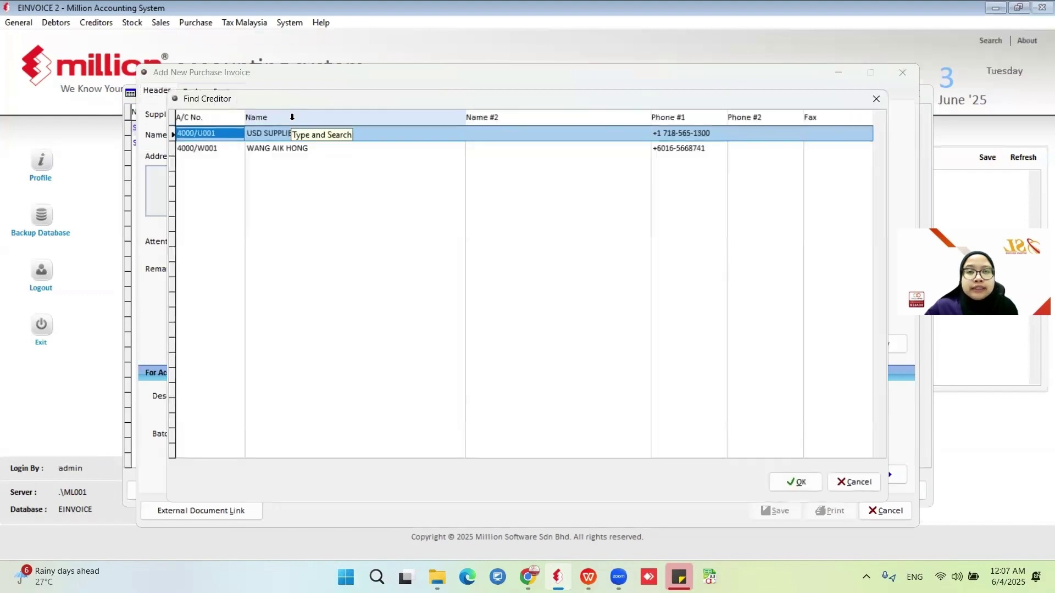
pyautogui.click(289, 148)
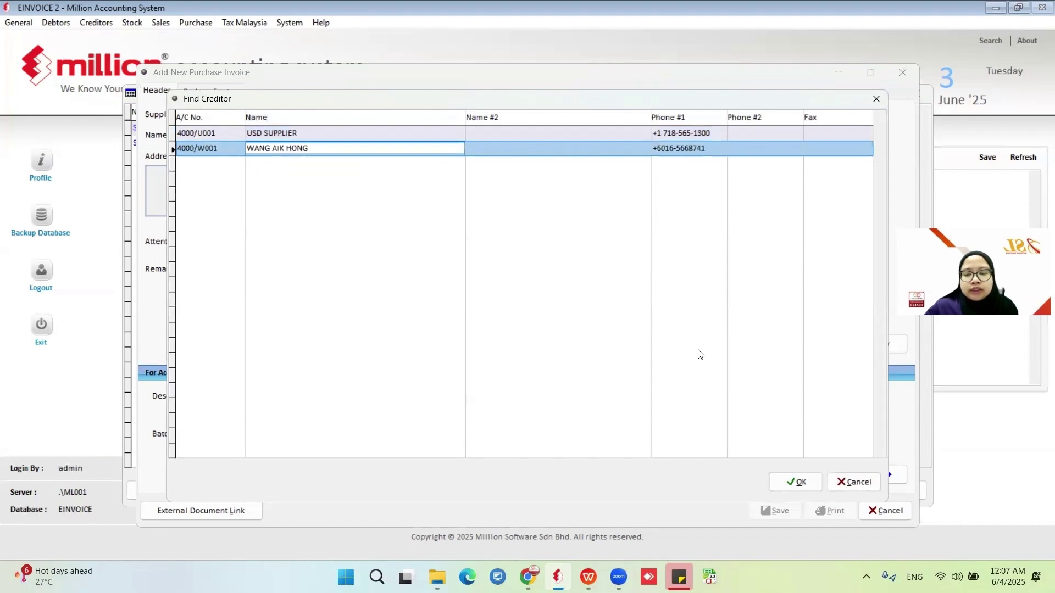
pyautogui.click(795, 482)
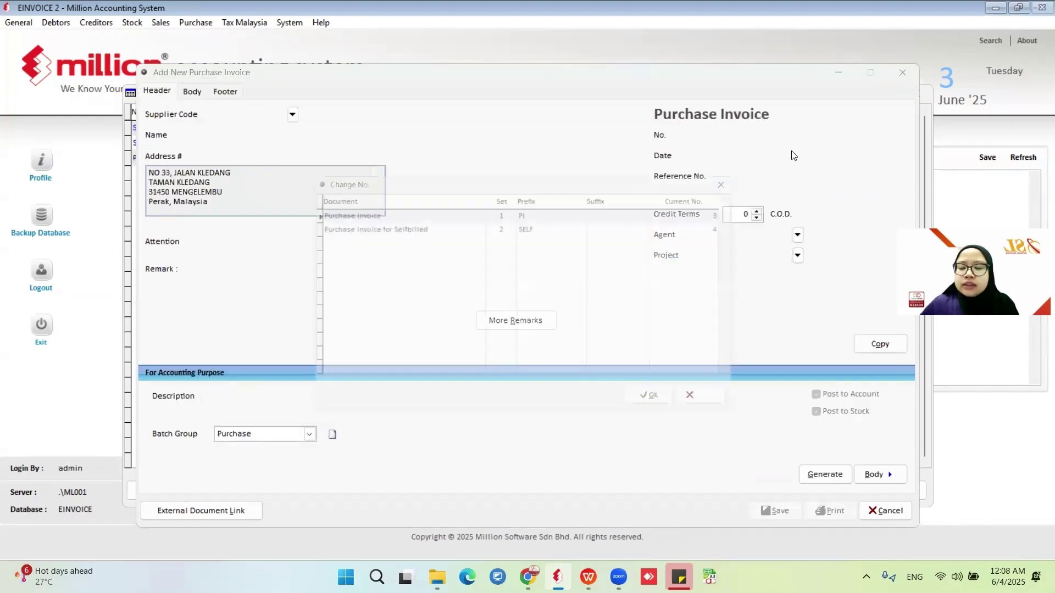
pyautogui.press('Down')
pyautogui.click(668, 409)
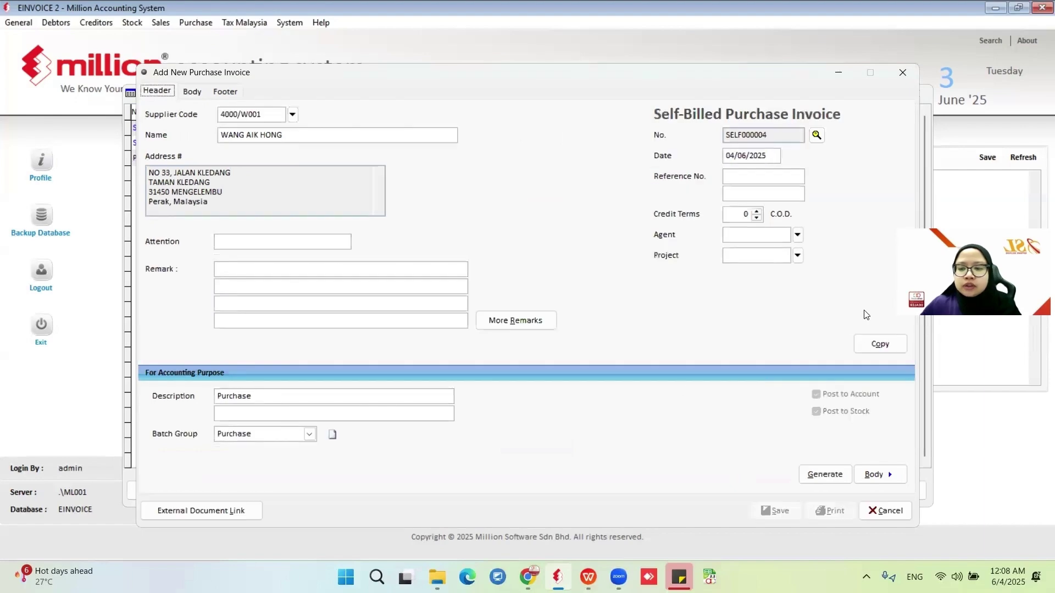
# - In the invoice body, search the accounts for RENTA and assign the Office Rental expenditure account to the line item
pyautogui.click(193, 91)
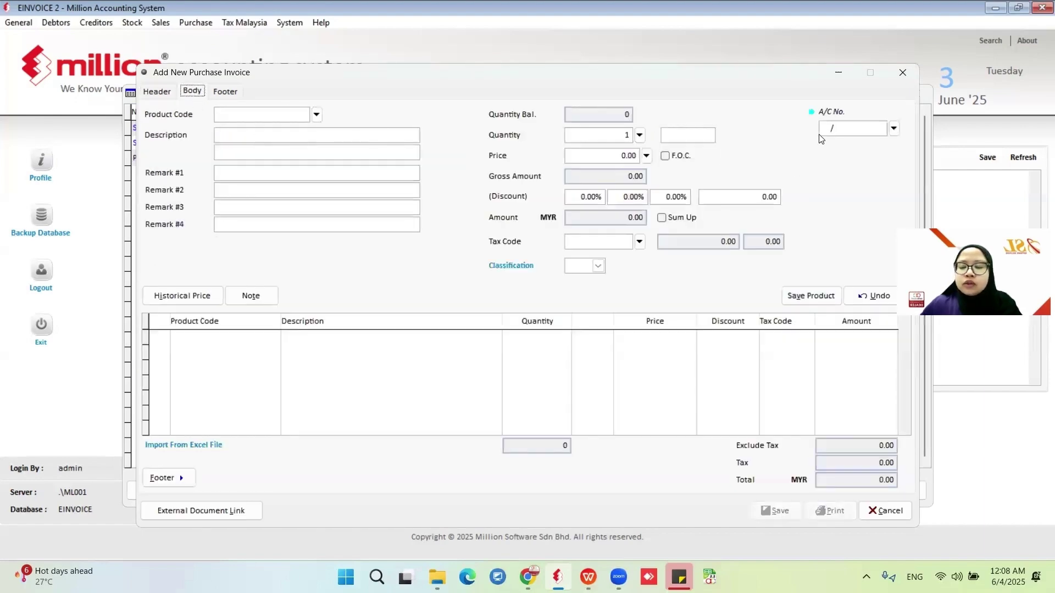
pyautogui.click(883, 131)
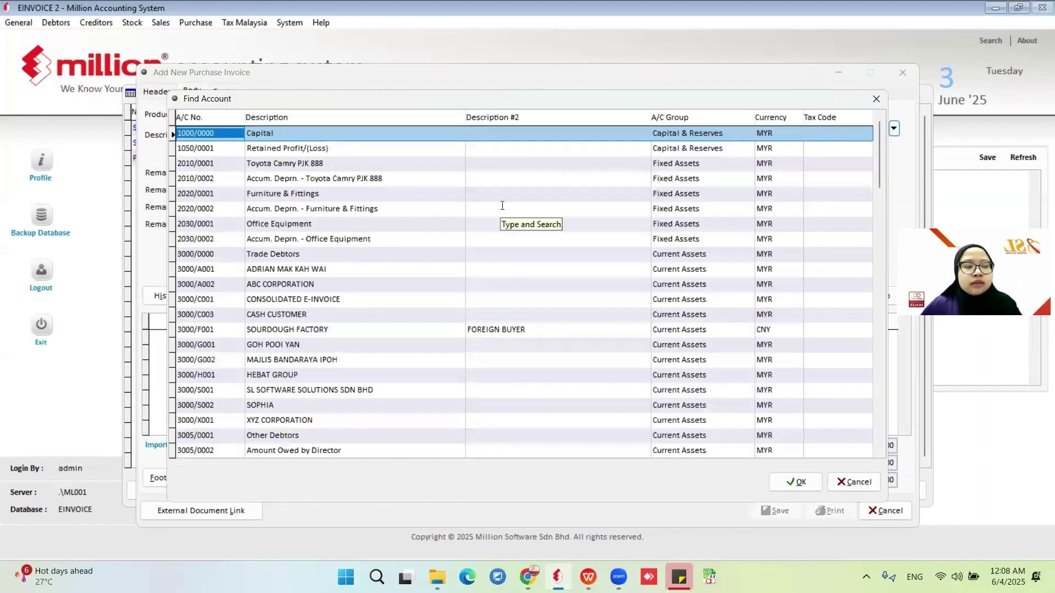
pyautogui.press('Escape')
pyautogui.click(894, 129)
pyautogui.write('RENT')
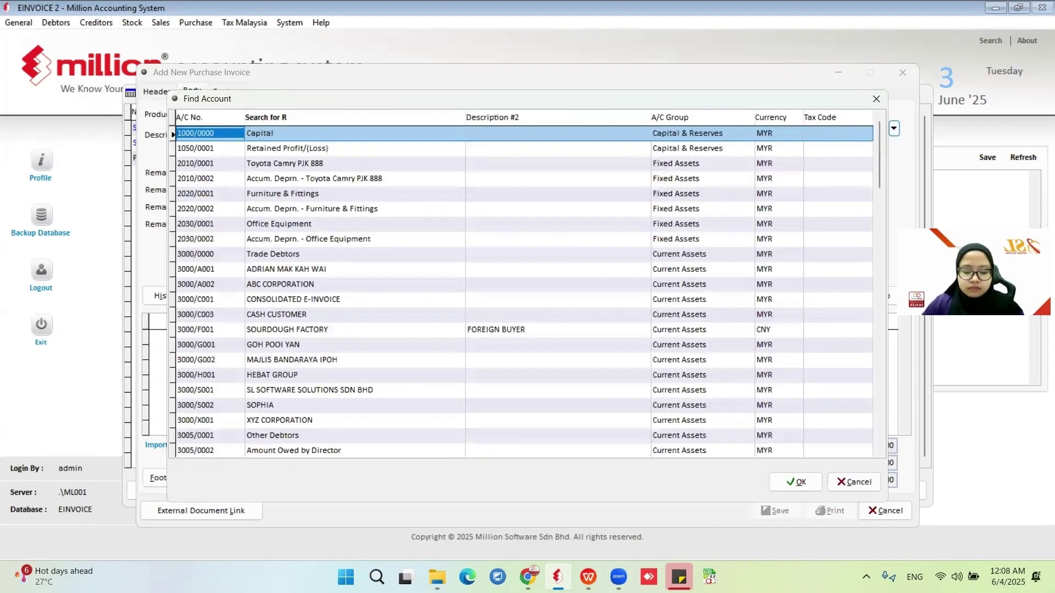
pyautogui.write('A')
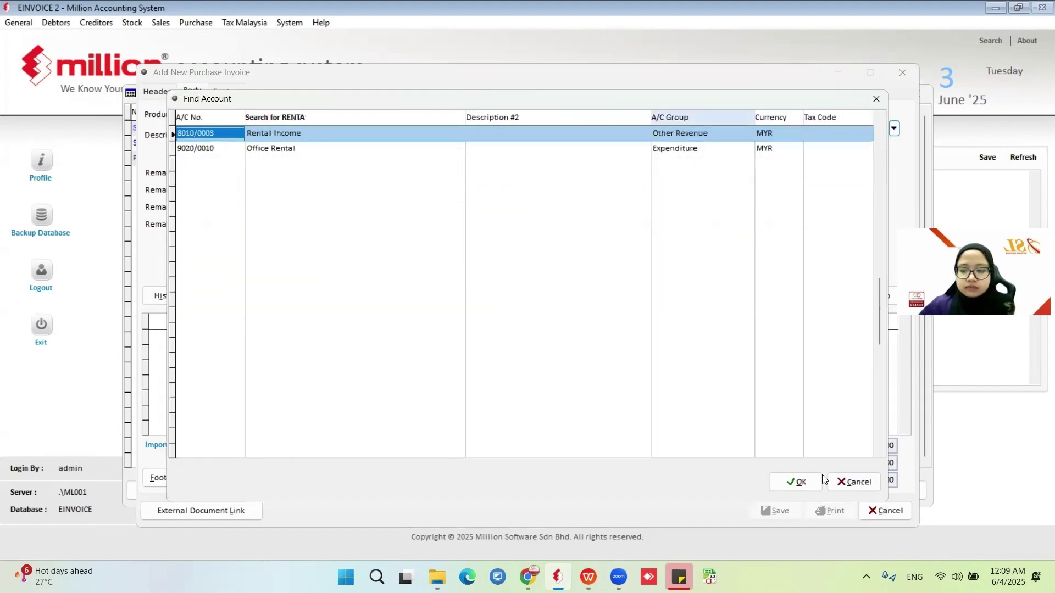
pyautogui.press('Down')
pyautogui.click(796, 482)
# - Describe the line item as RENTAL - JUNE, set its price to 100.00, and save it to the invoice
pyautogui.click(288, 135)
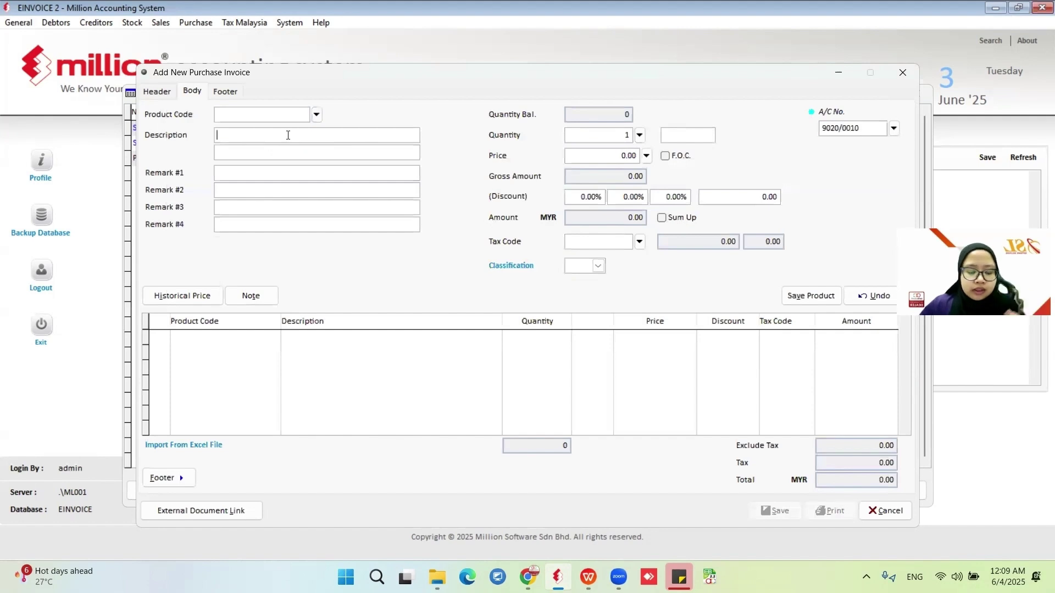
pyautogui.write('RENTAL -')
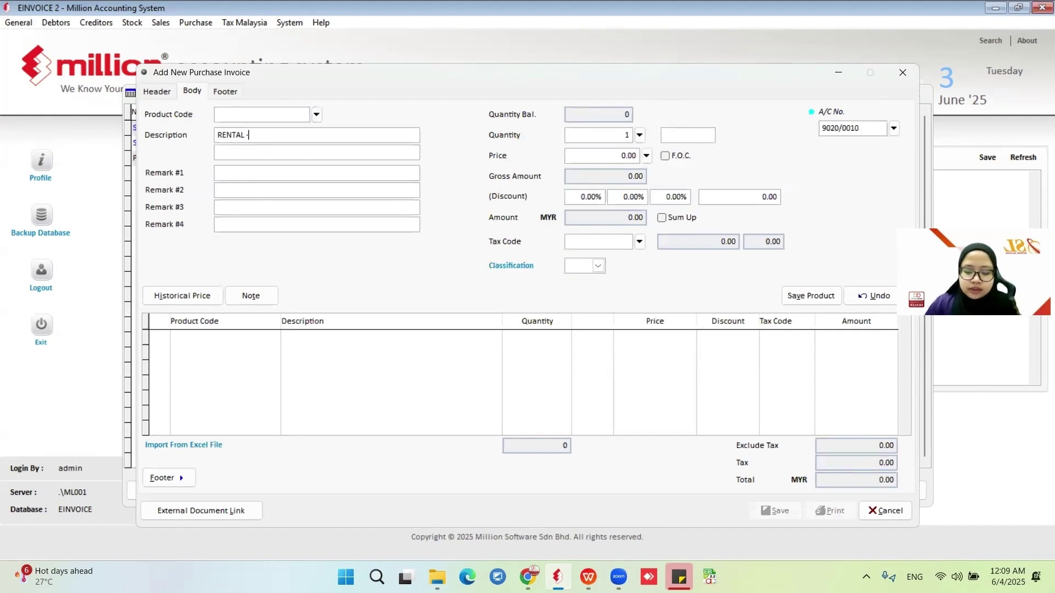
pyautogui.write(' JUNE')
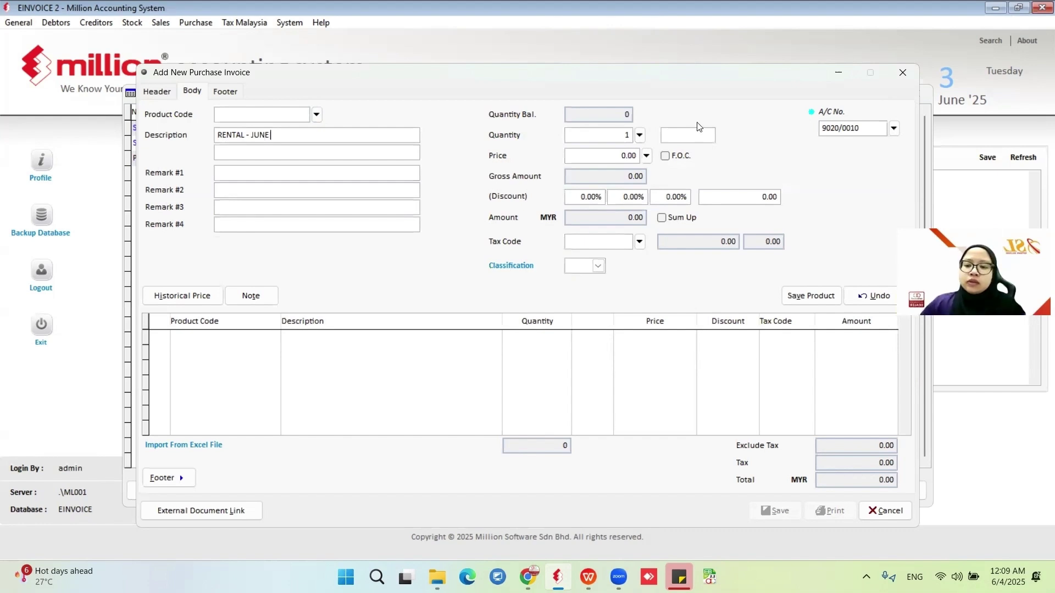
pyautogui.click(631, 156)
pyautogui.write('100.0')
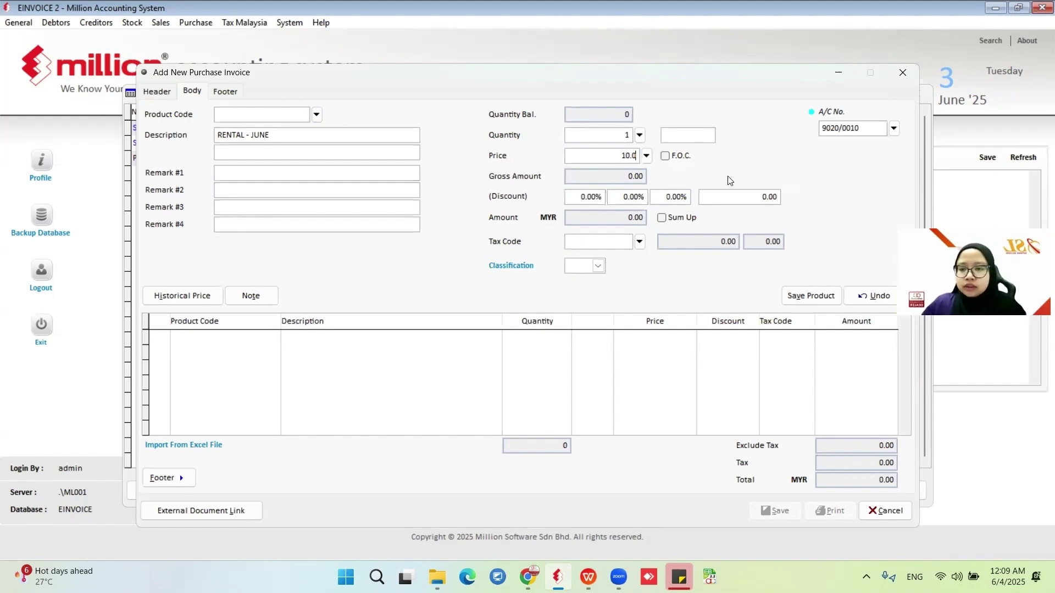
pyautogui.write('0')
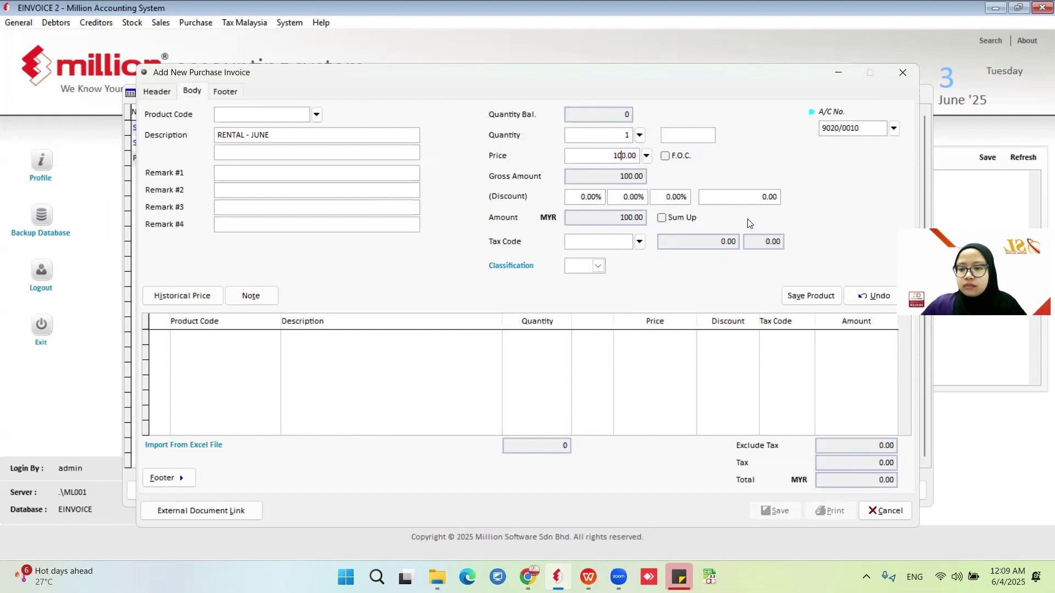
pyautogui.click(806, 295)
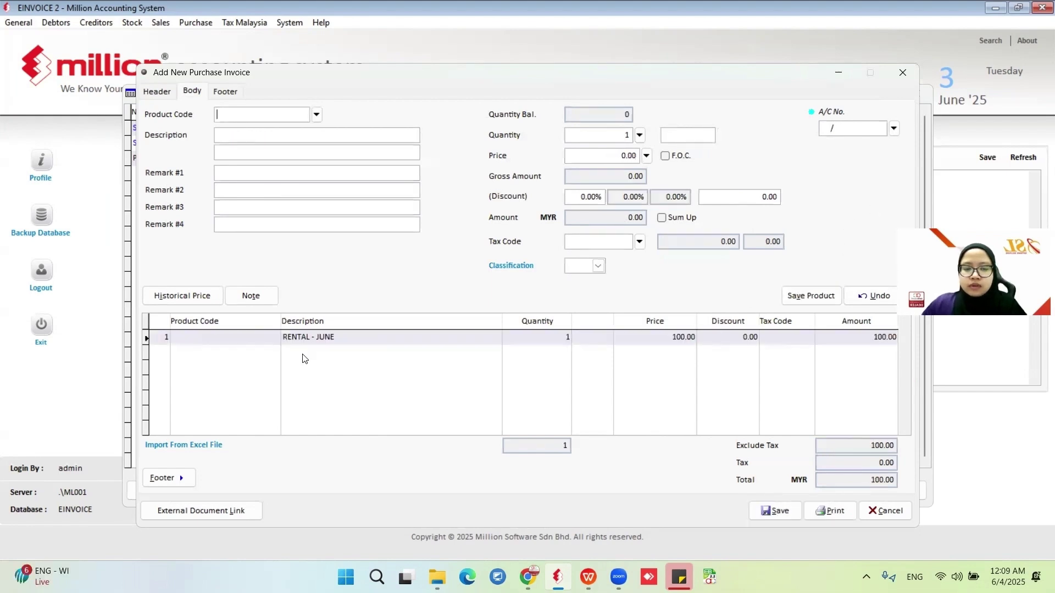
# - Save the self-billed invoice, exit the blank new invoice form, and close the purchase invoice list
pyautogui.click(761, 511)
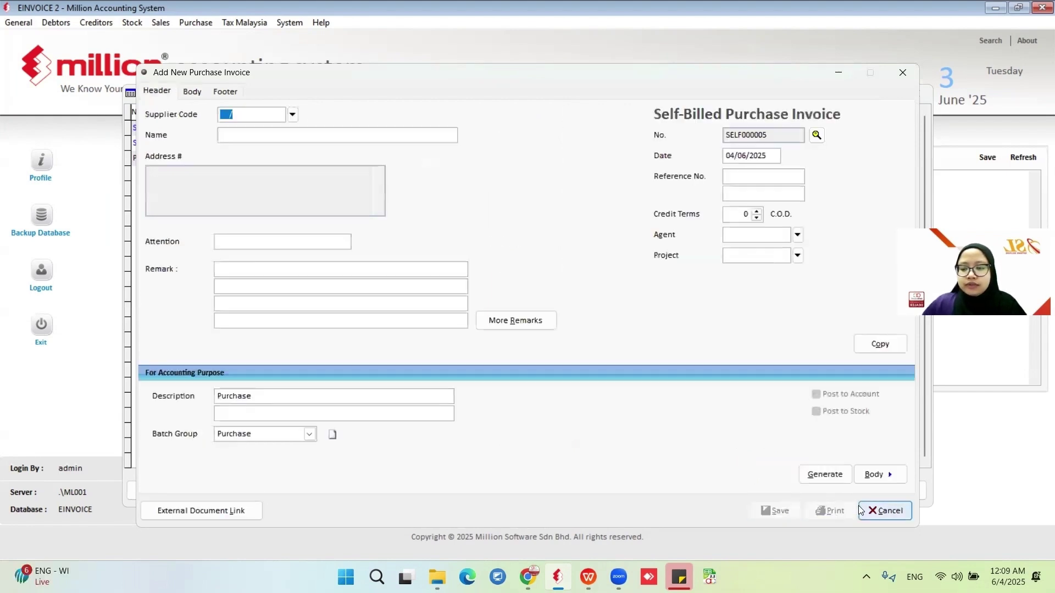
pyautogui.click(878, 511)
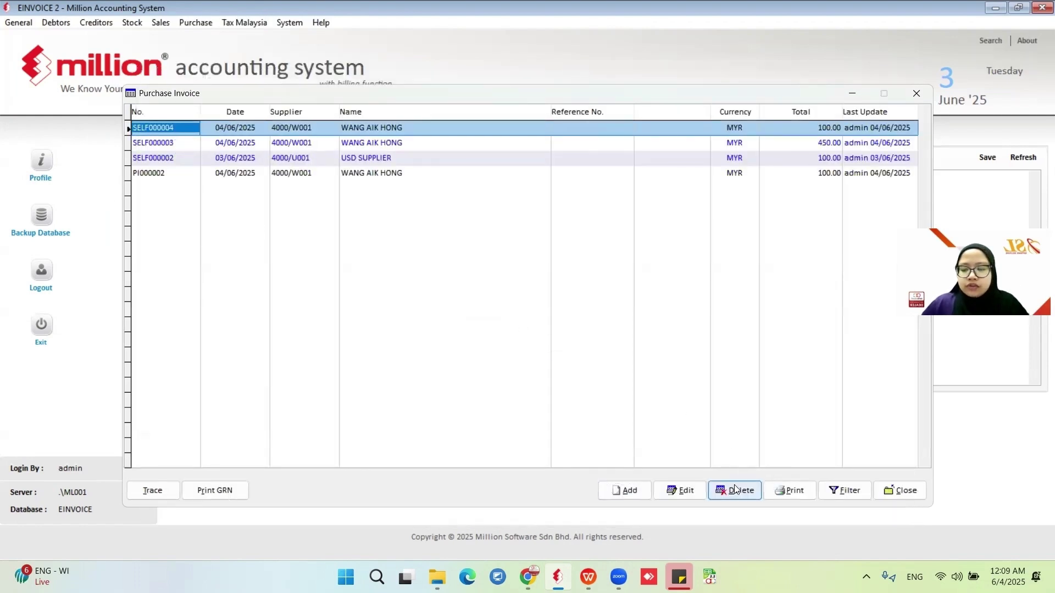
pyautogui.click(909, 491)
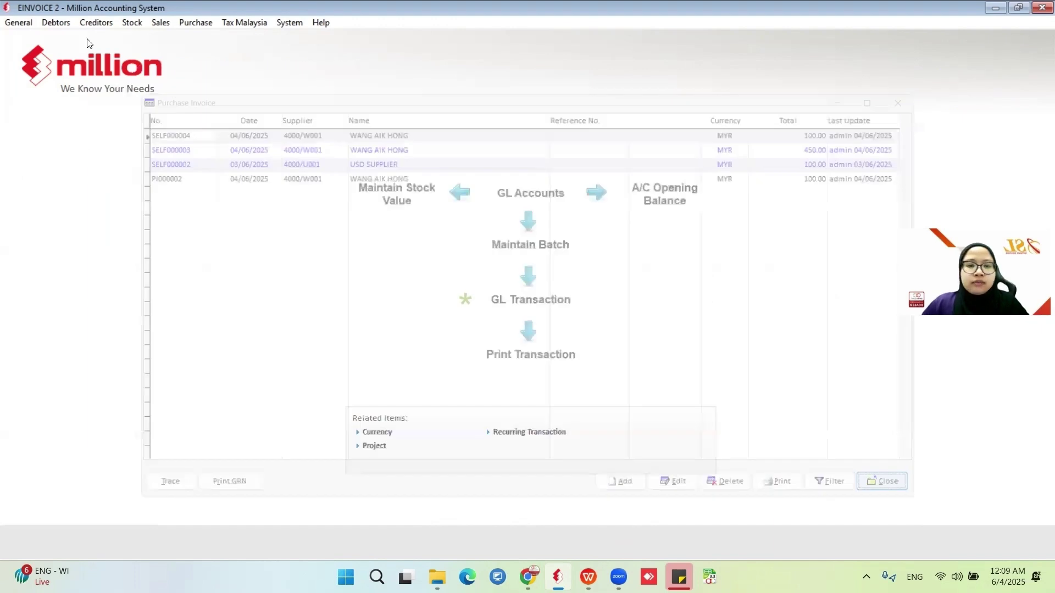
# - Send the unsent self-billed invoice from the purchase e-Invoice documents and confirm the submission
pyautogui.click(196, 22)
pyautogui.click(214, 69)
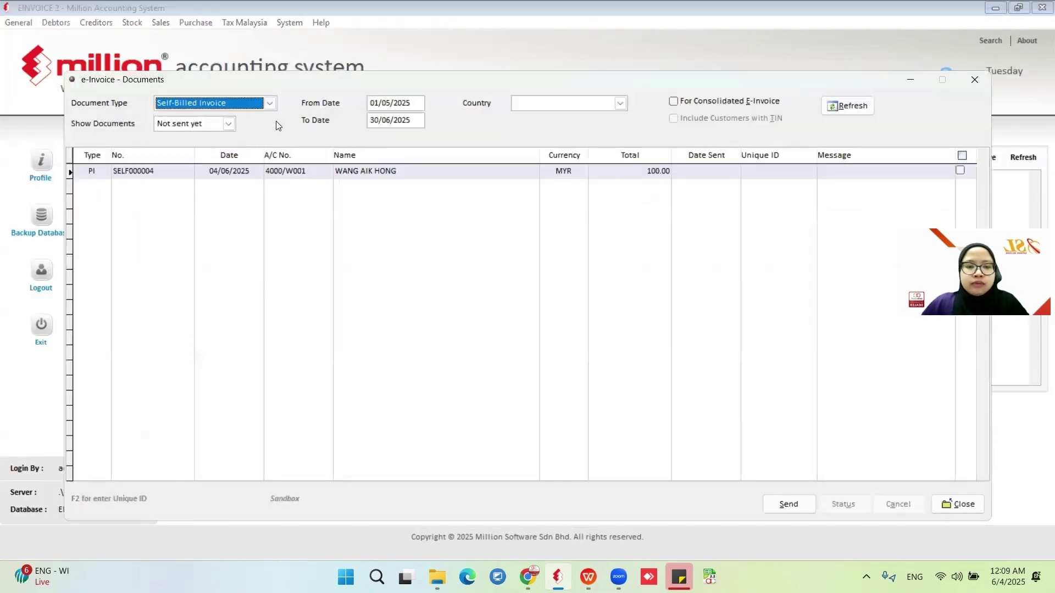
pyautogui.click(961, 170)
pyautogui.click(802, 510)
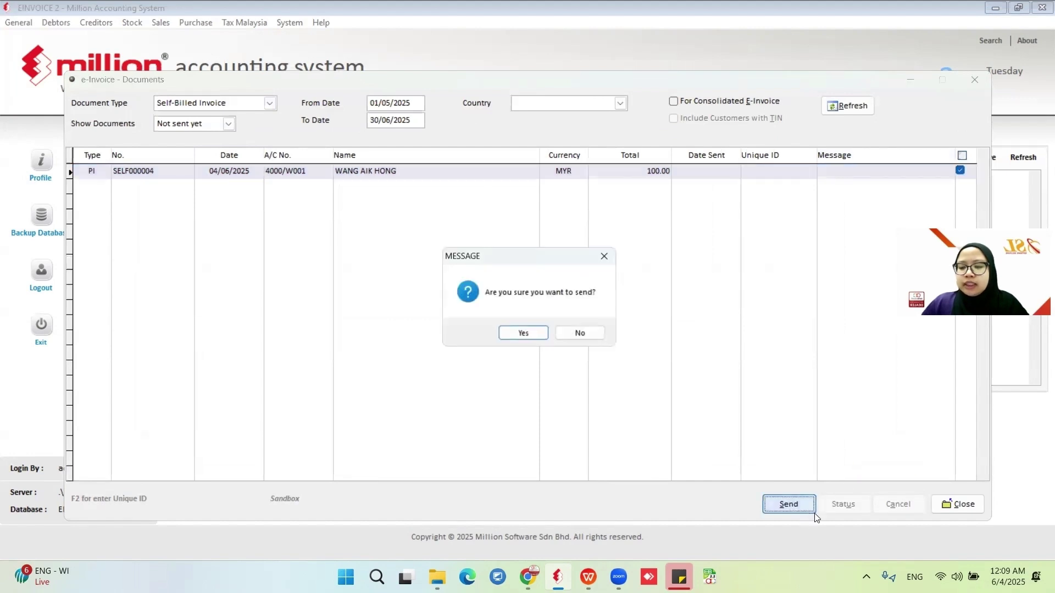
pyautogui.click(520, 331)
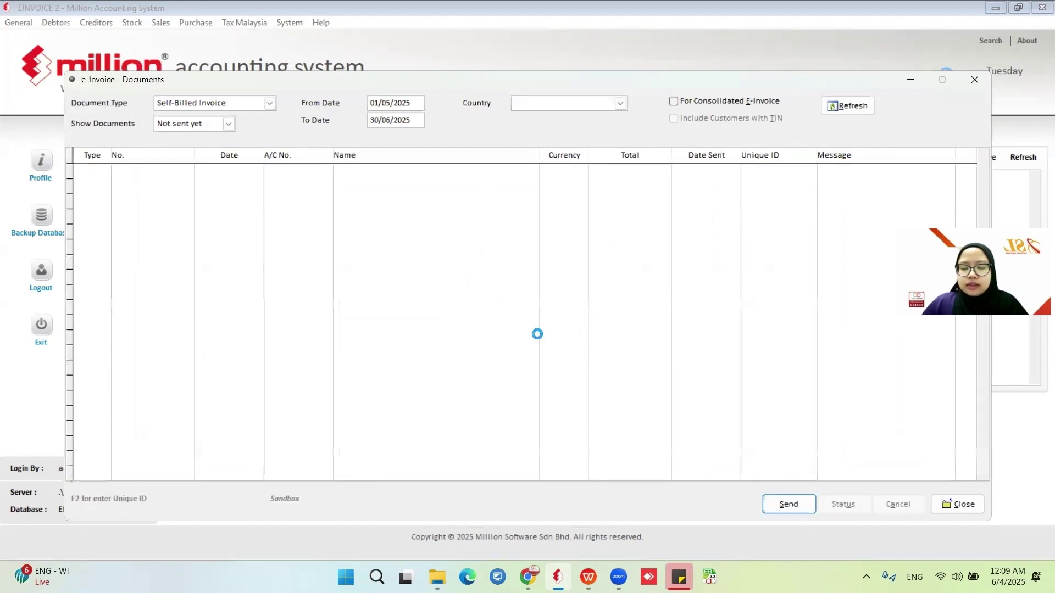
pyautogui.click(546, 333)
# - List the sent self-billed invoices and request the submission status of SELF000004
pyautogui.click(208, 126)
pyautogui.click(222, 148)
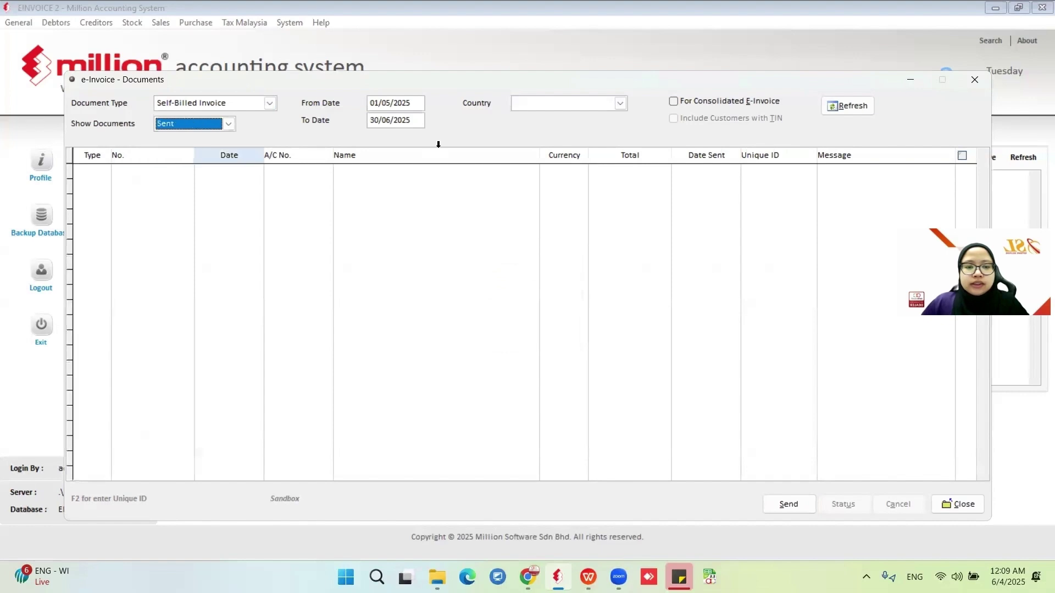
pyautogui.click(840, 105)
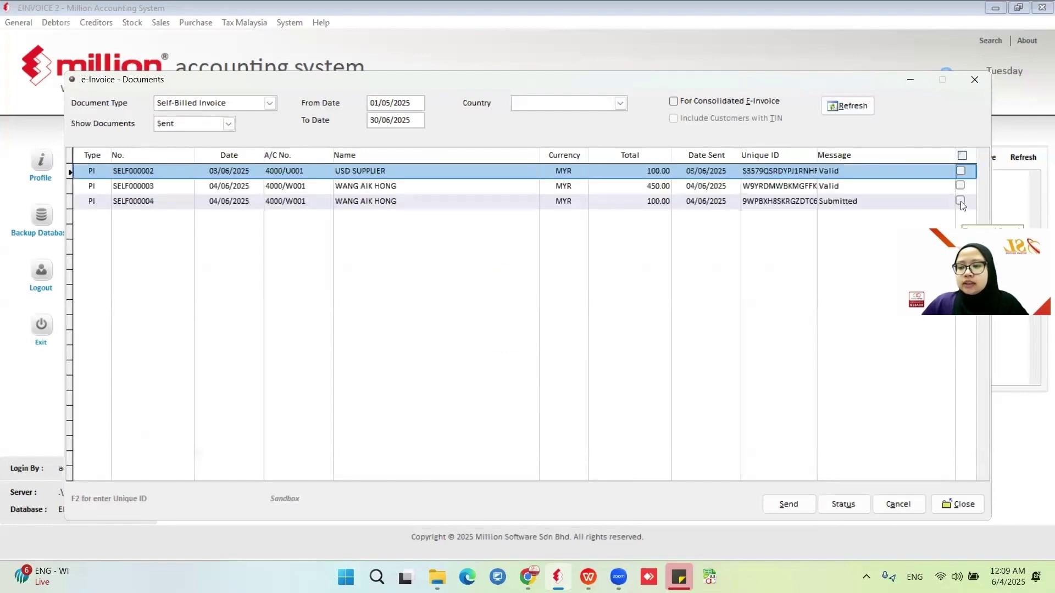
pyautogui.click(960, 201)
pyautogui.click(843, 504)
pyautogui.click(624, 341)
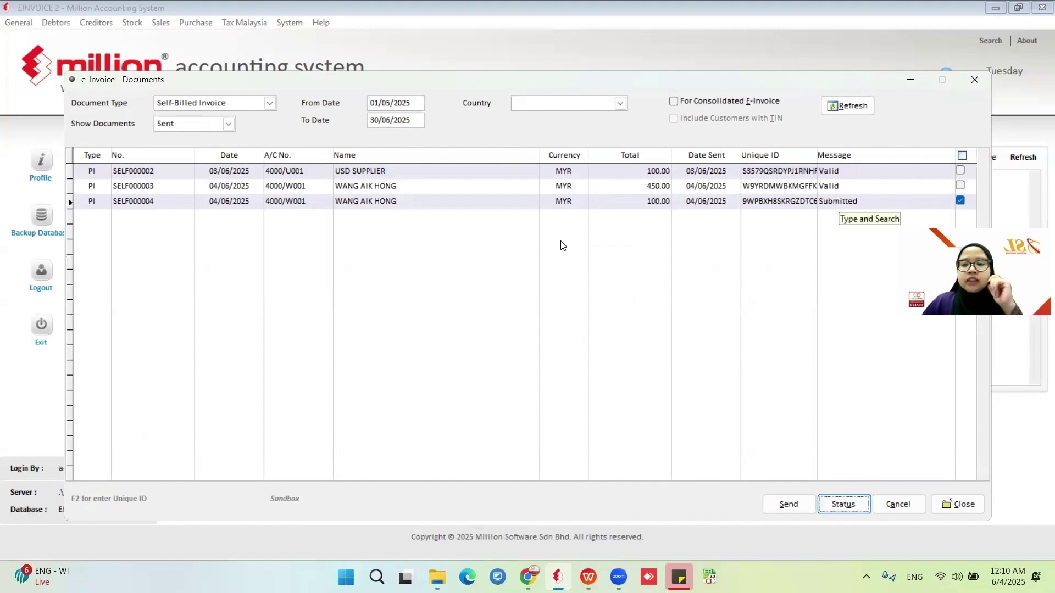
# - Close the e-Invoice documents, open the GL transactions, and apply the filter to list entries without a batch restriction
pyautogui.press('Escape')
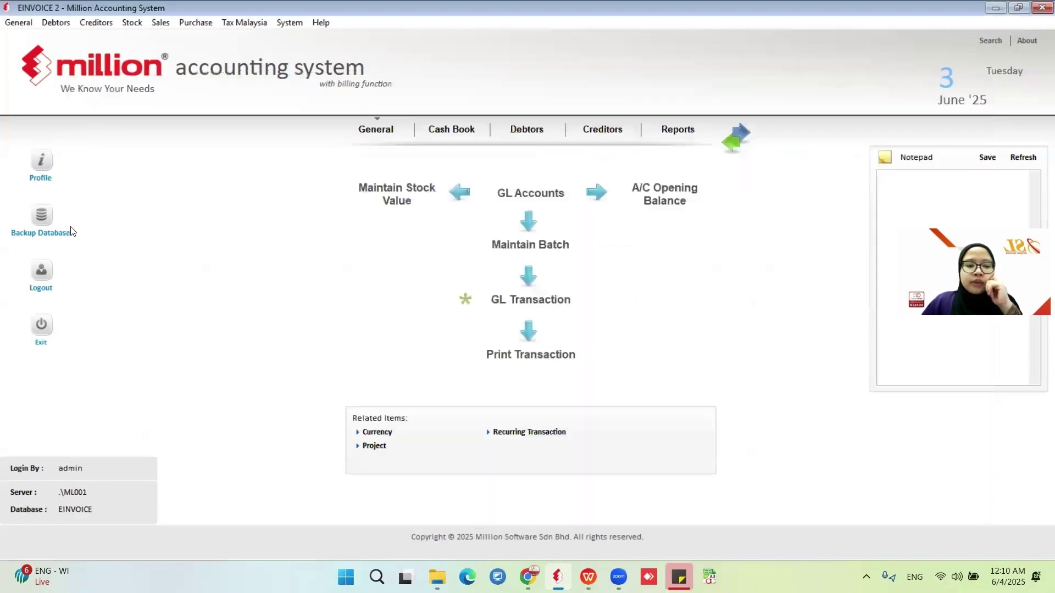
pyautogui.click(18, 22)
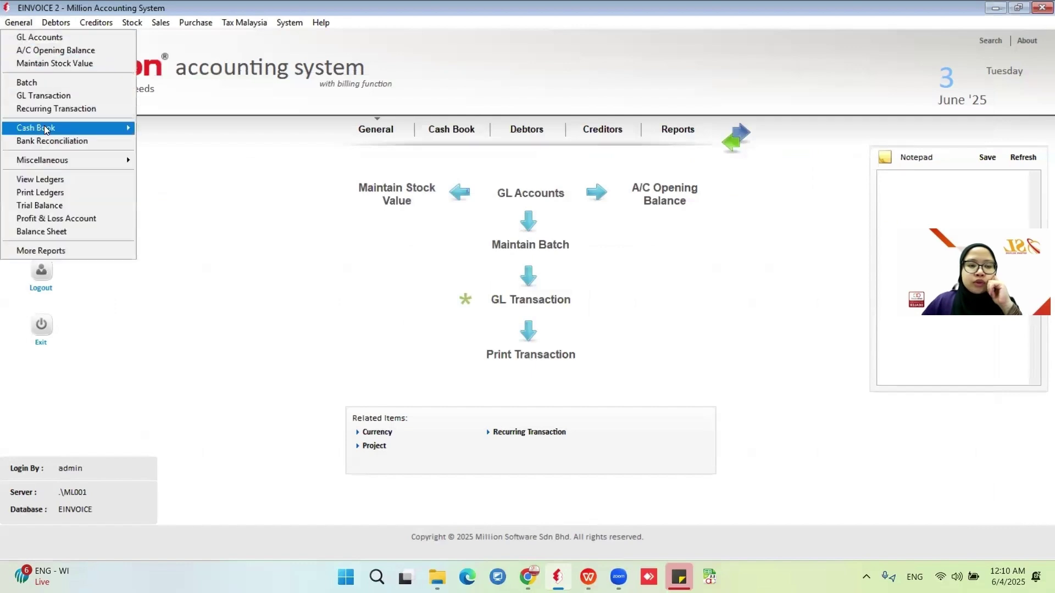
pyautogui.click(44, 96)
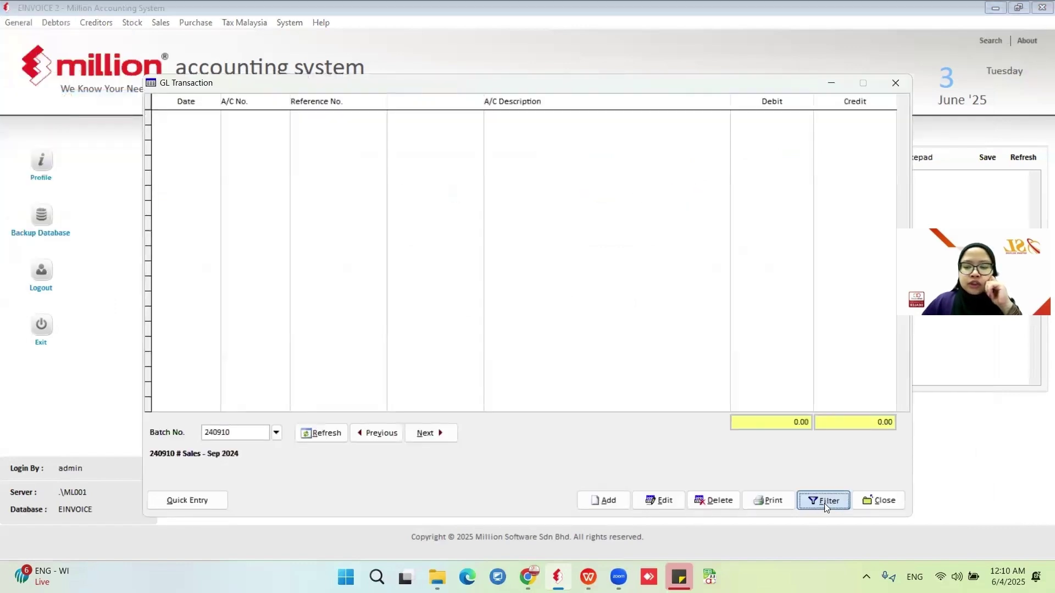
pyautogui.click(824, 501)
pyautogui.click(504, 452)
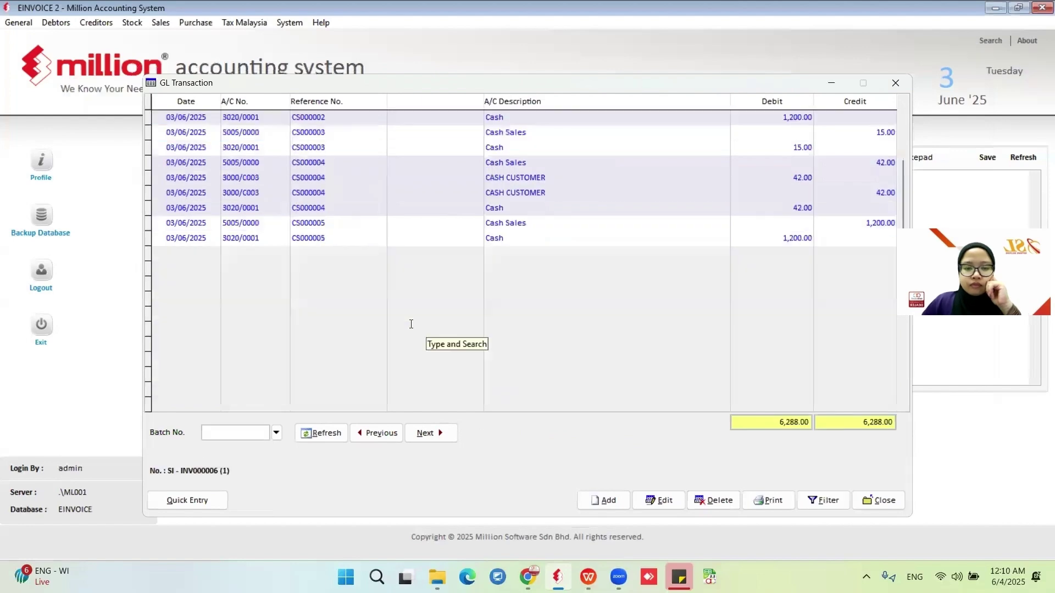
# - Find the SELF000004 ledger entries and examine the accounts used on its Office Rental and supplier lines
pyautogui.scroll(5, 411, 324)
pyautogui.scroll(-1, 308, 297)
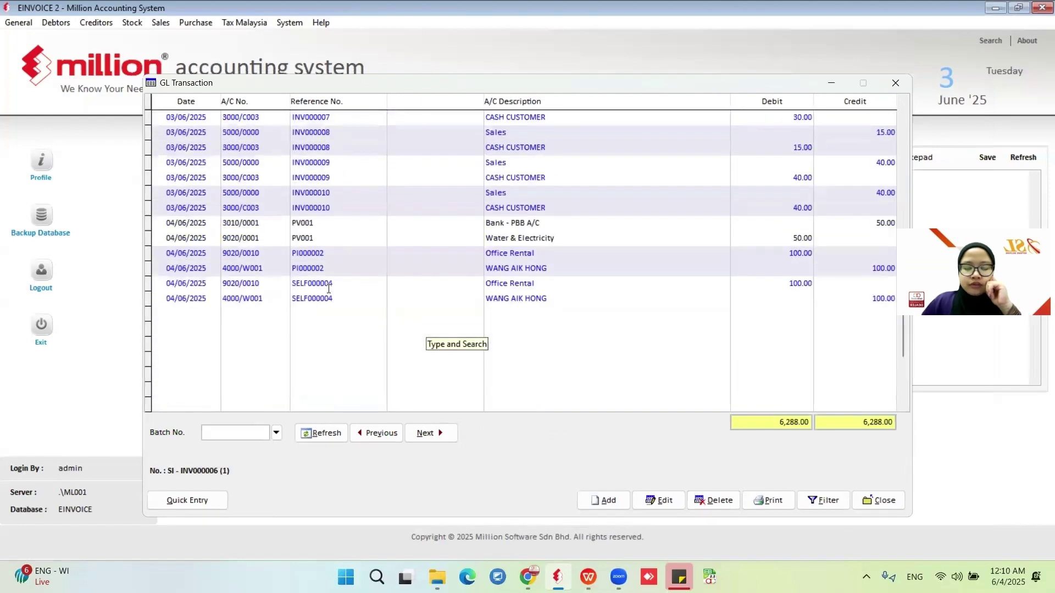
pyautogui.click(336, 284)
pyautogui.click(341, 303)
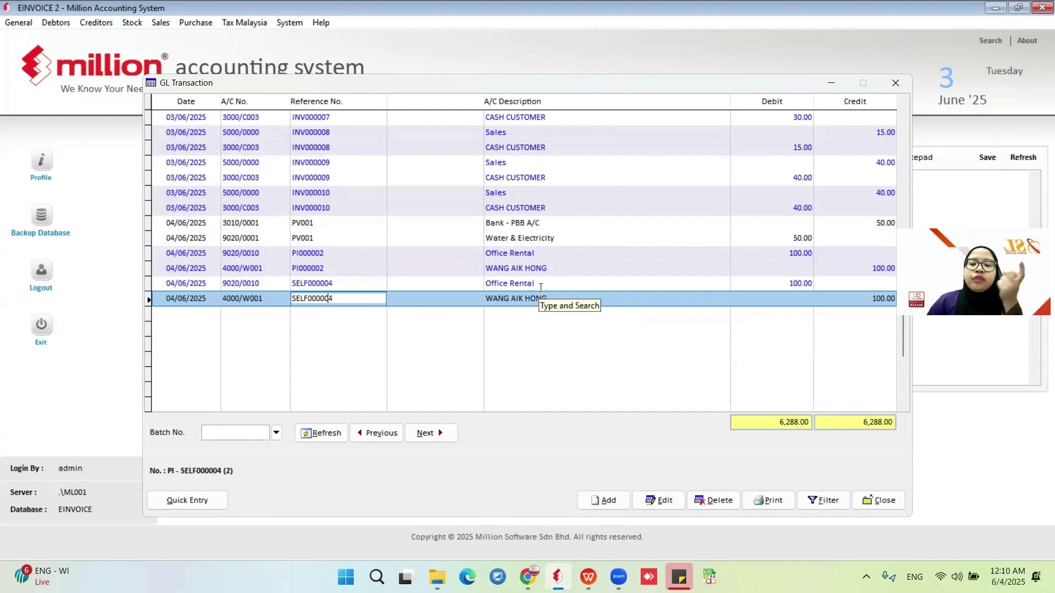
# - Compare the PV001 lines for Water & Electricity and Bank - PBB A/C, review the remaining entries, and close the transaction list
pyautogui.click(551, 238)
pyautogui.click(526, 223)
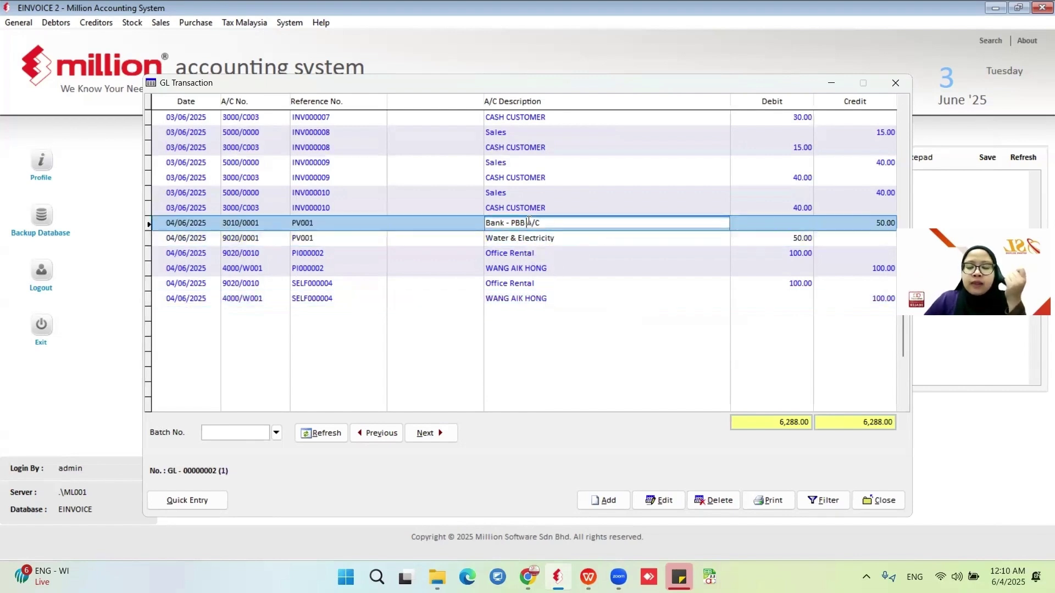
pyautogui.click(525, 238)
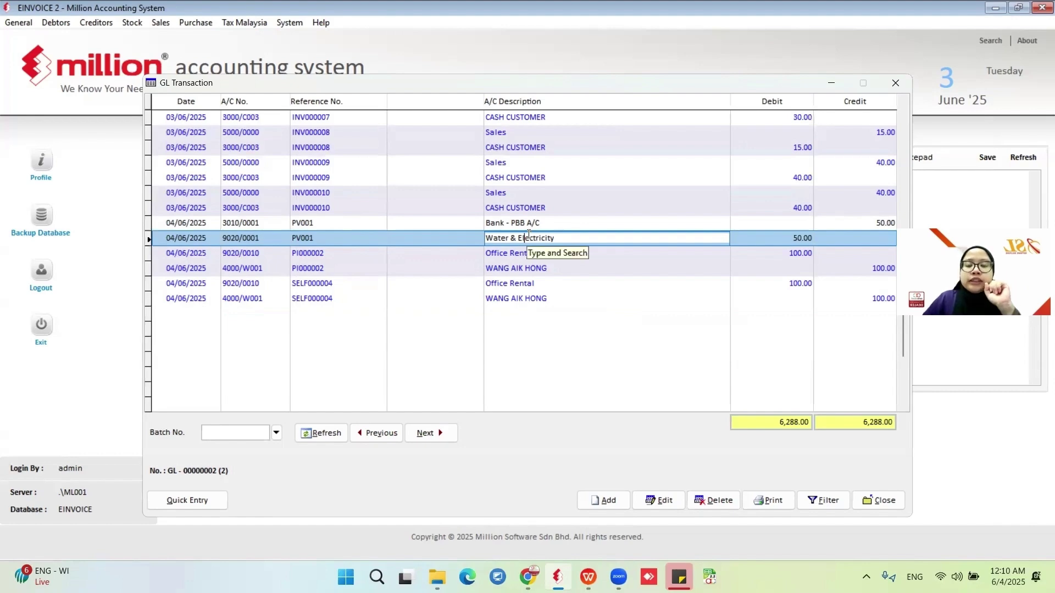
pyautogui.scroll(7, 605, 253)
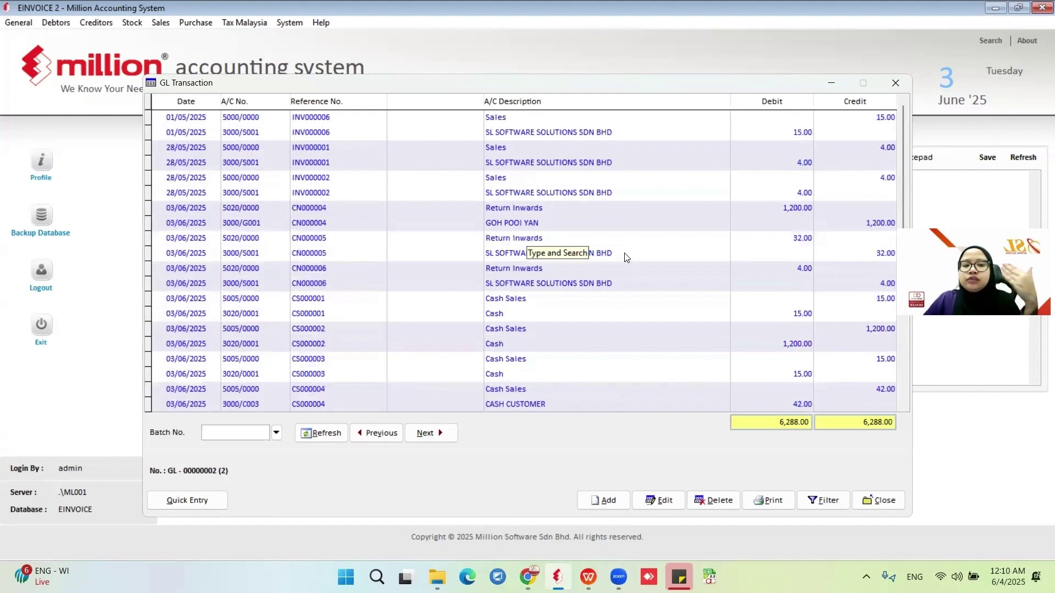
pyautogui.scroll(-10, 626, 258)
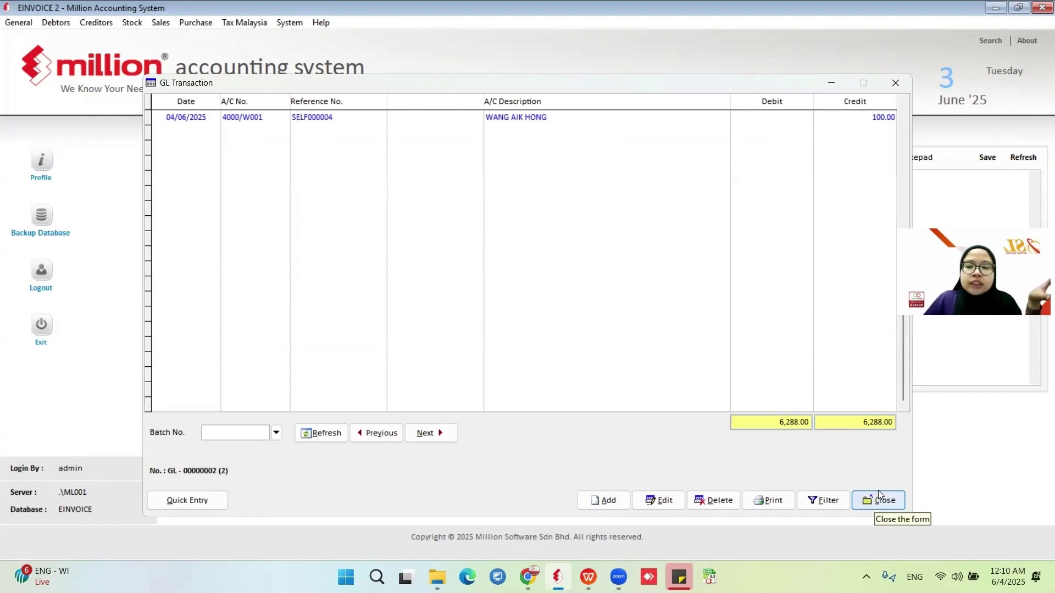
pyautogui.click(878, 492)
pyautogui.hotkey('alt', 'Tab')
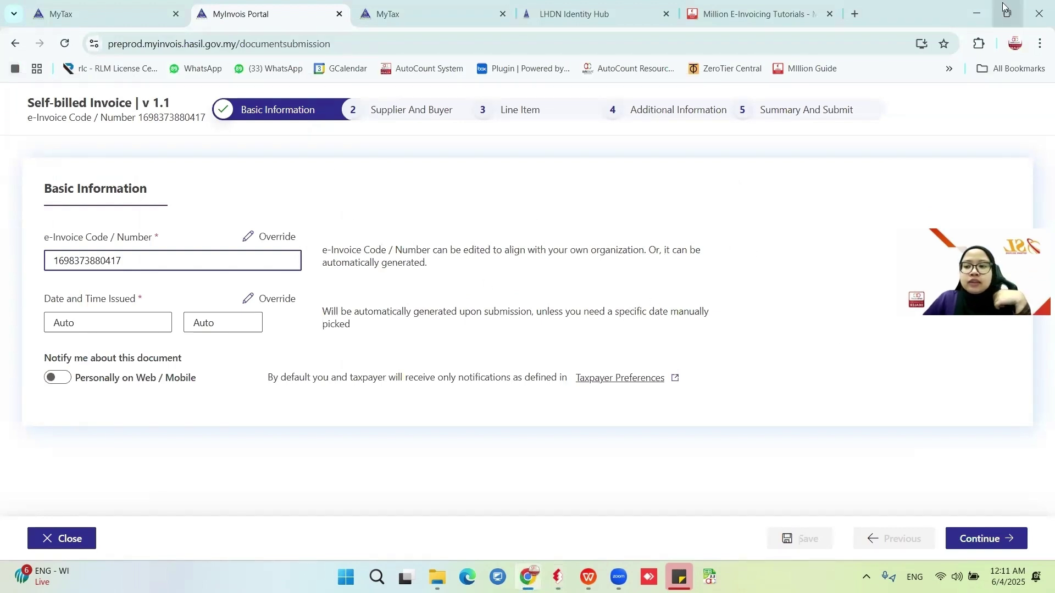
pyautogui.click(977, 13)
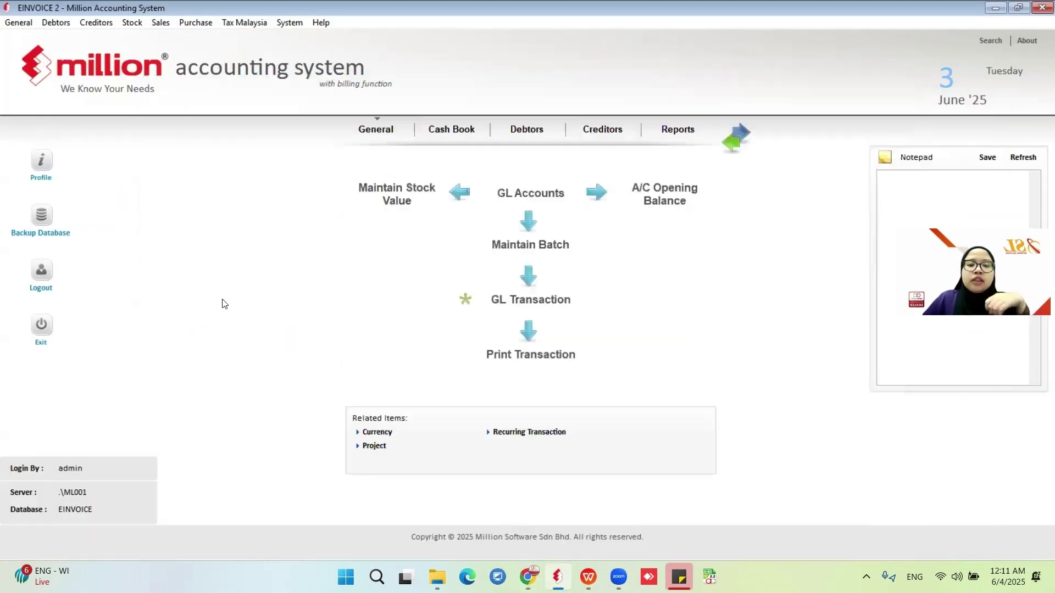